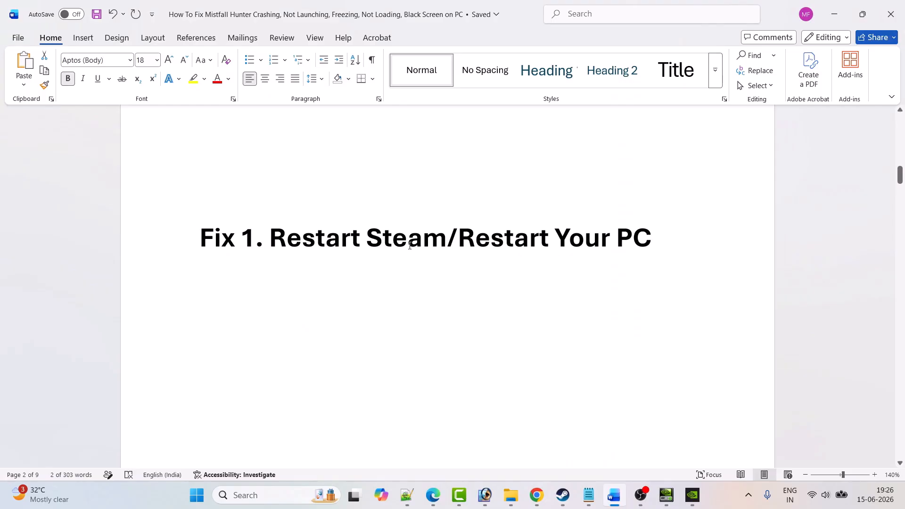
Step: Switch to Steam and look up its Exit command and the Windows Restart option, dismissing both without choosing anything
{"action": "left_click", "coordinate": [563, 495]}
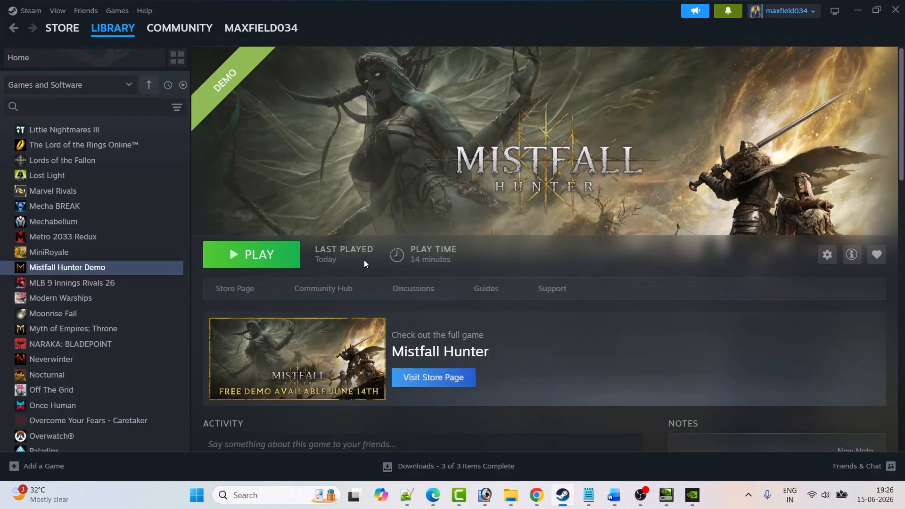
{"action": "left_click", "coordinate": [29, 11]}
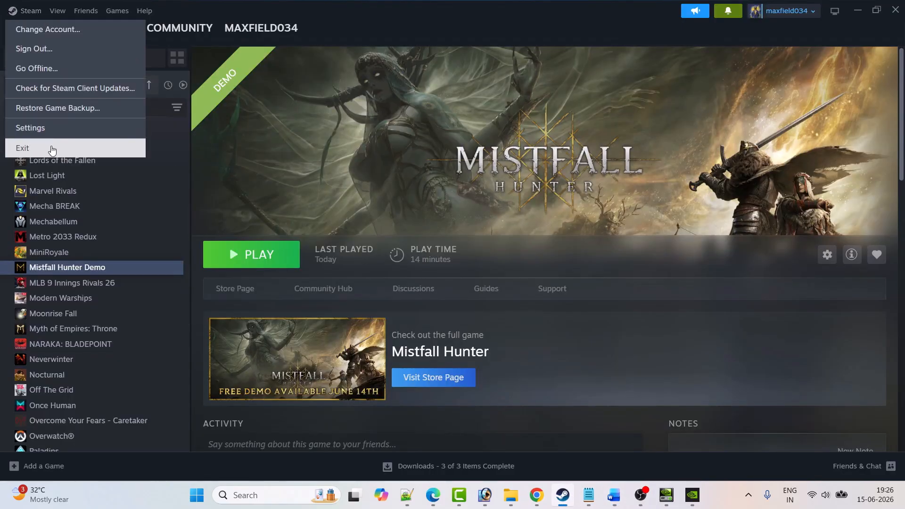
{"action": "left_click", "coordinate": [418, 191]}
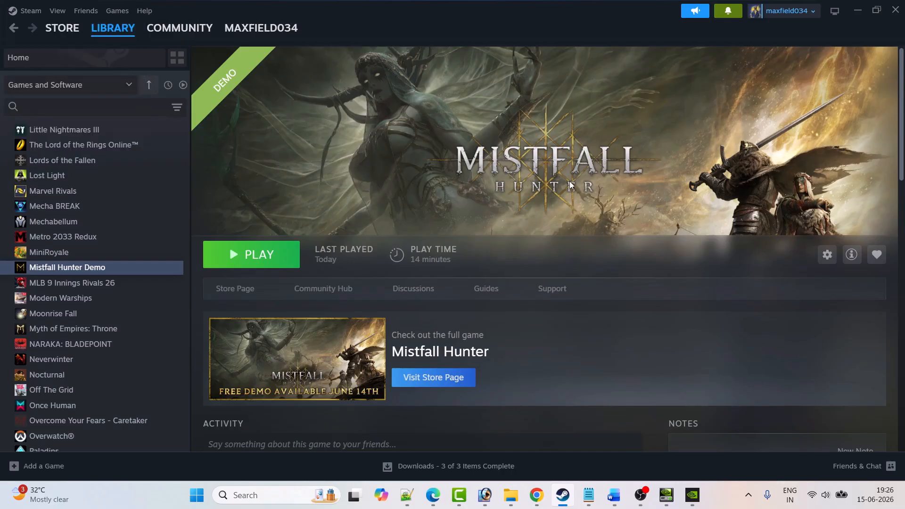
{"action": "left_click", "coordinate": [197, 495]}
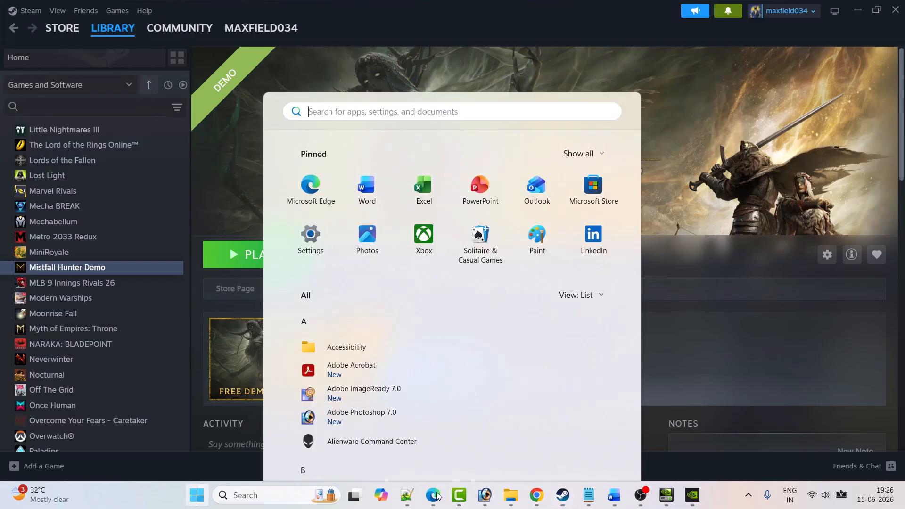
{"action": "left_click", "coordinate": [599, 454]}
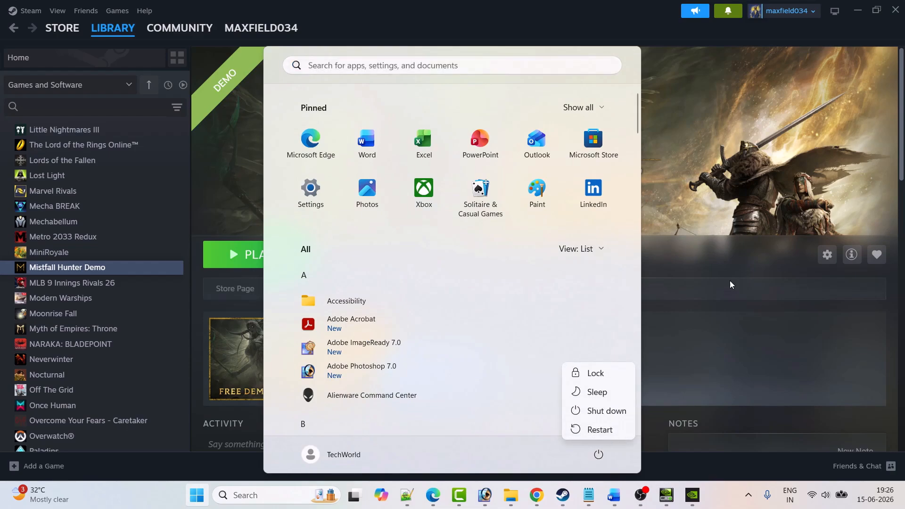
{"action": "left_click", "coordinate": [710, 204]}
Step: Check Fix 2 in the Word document and set Mistfall Hunter Demo's launch options in Steam to -dx12
{"action": "left_click", "coordinate": [614, 495]}
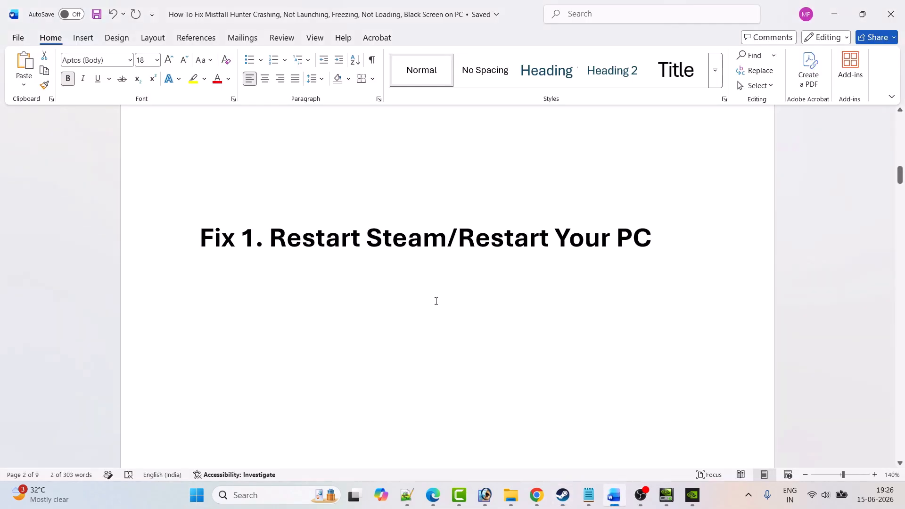
{"action": "scroll", "coordinate": [436, 301], "scroll_direction": "down", "scroll_amount": 5}
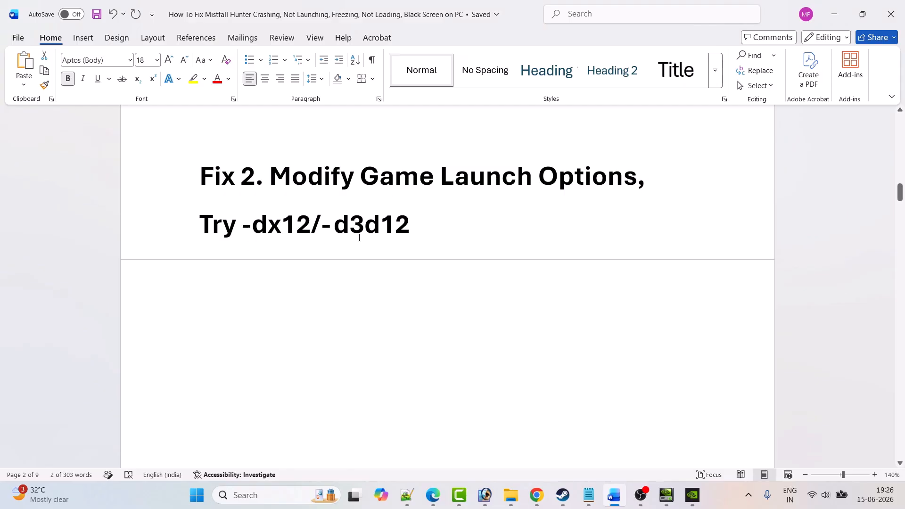
{"action": "left_click", "coordinate": [563, 495]}
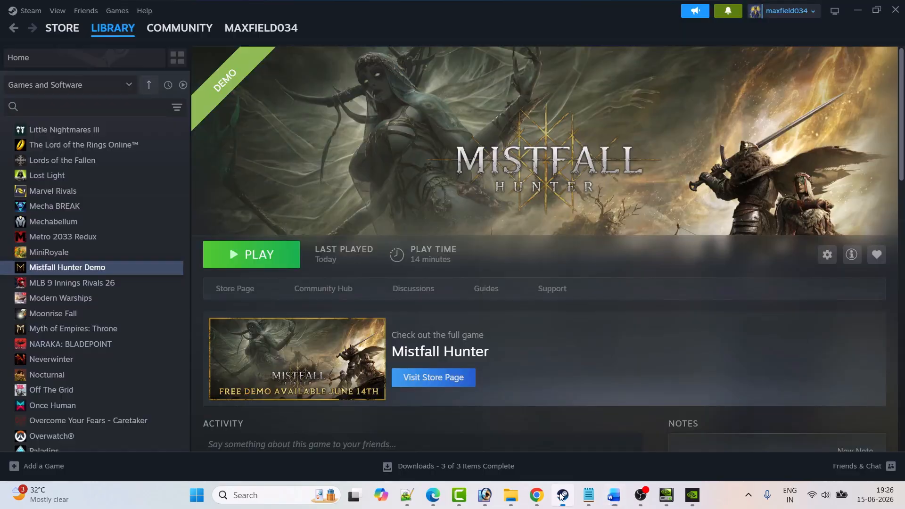
{"action": "right_click", "coordinate": [94, 273]}
{"action": "left_click", "coordinate": [121, 359]}
{"action": "left_click", "coordinate": [368, 197]}
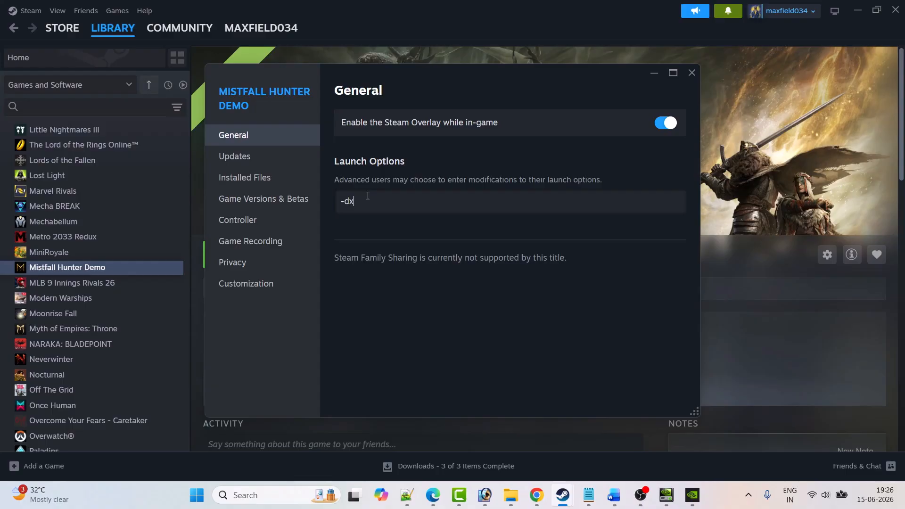
{"action": "left_click", "coordinate": [693, 74]}
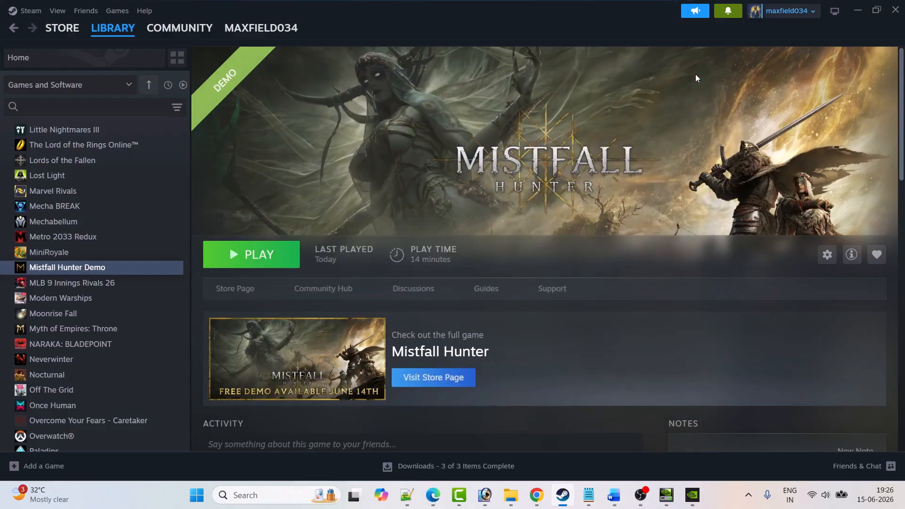
Step: Replace Mistfall Hunter Demo's launch options with -d3d12 and close its properties
{"action": "right_click", "coordinate": [118, 267]}
{"action": "left_click", "coordinate": [138, 358]}
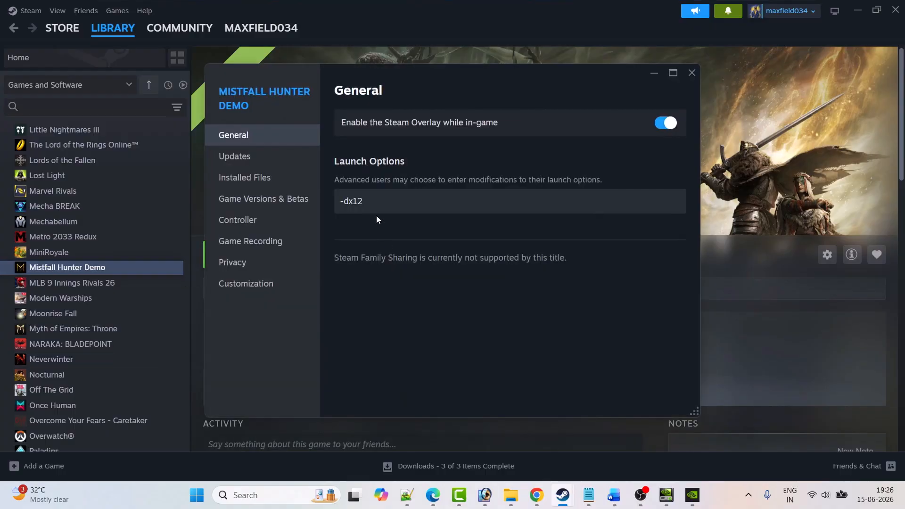
{"action": "left_click", "coordinate": [380, 208]}
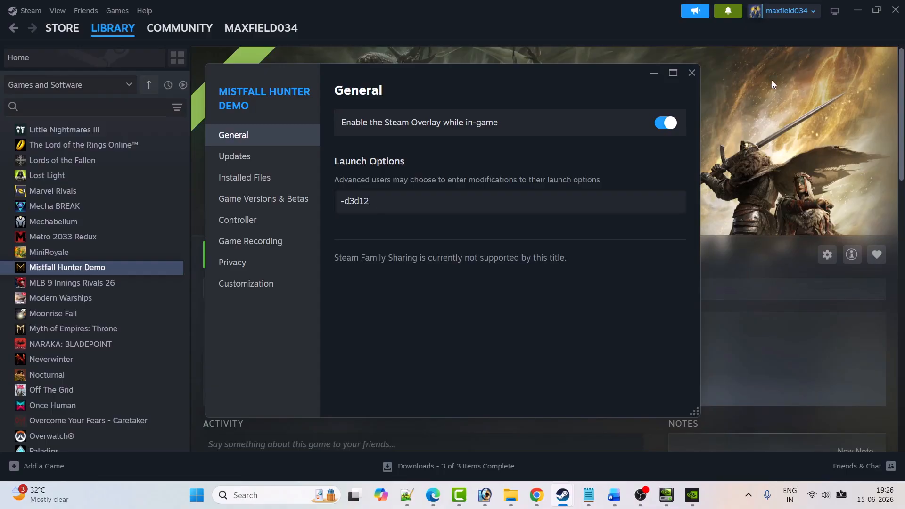
{"action": "left_click", "coordinate": [689, 73]}
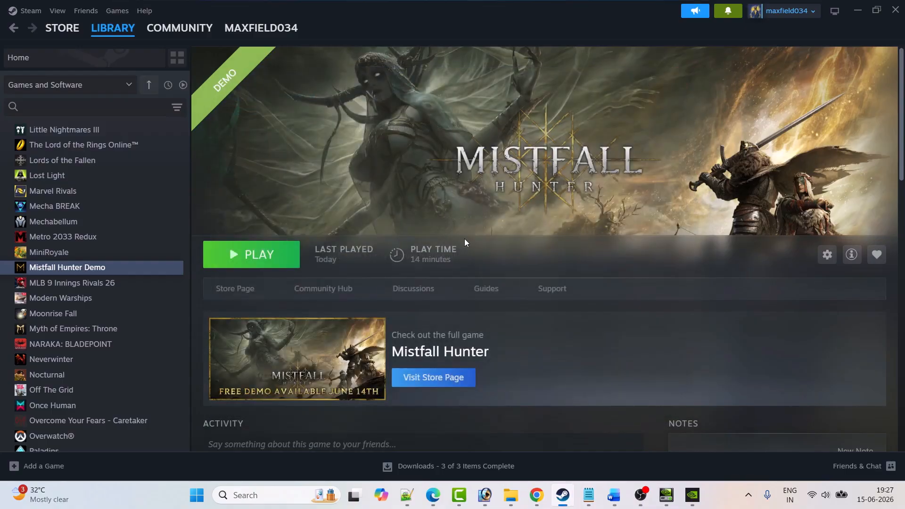
Step: Clear Mistfall Hunter Demo's launch options so the field is empty and close its properties
{"action": "right_click", "coordinate": [107, 265]}
{"action": "left_click", "coordinate": [138, 357]}
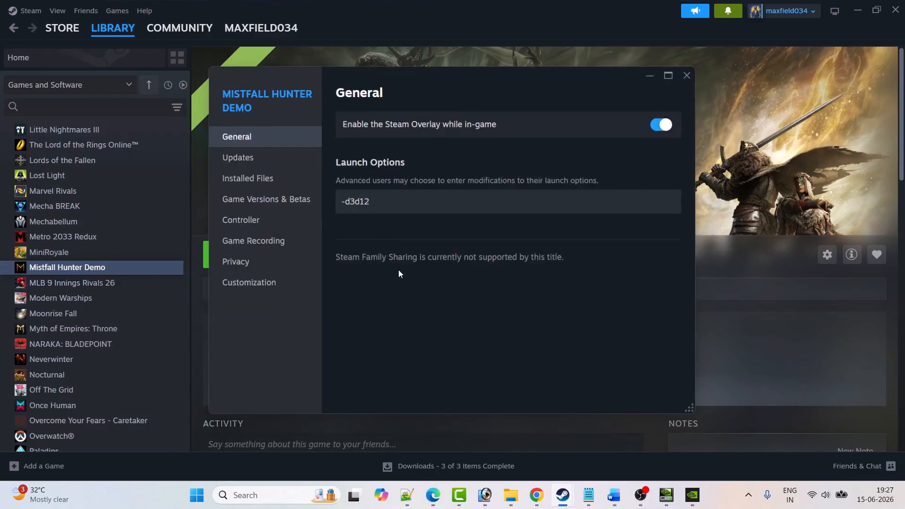
{"action": "left_click_drag", "start_coordinate": [374, 201], "coordinate": [343, 204]}
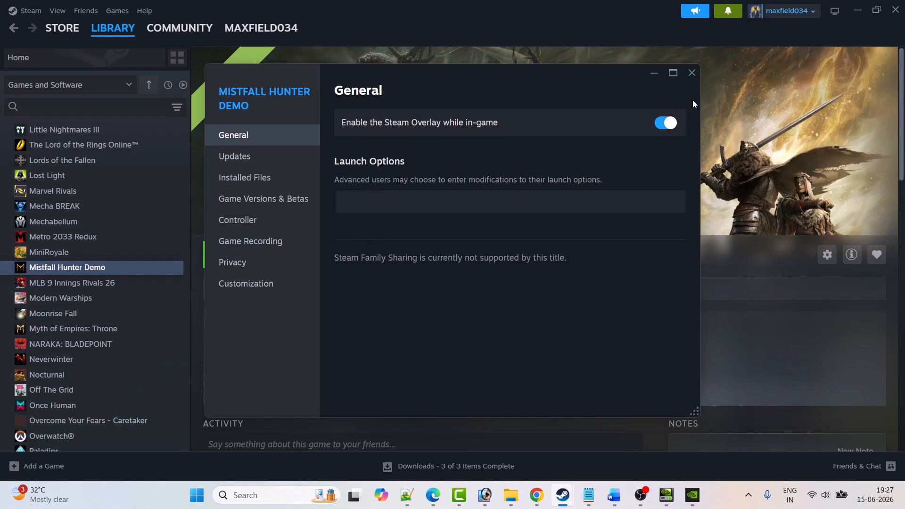
{"action": "left_click", "coordinate": [692, 73]}
Step: Check the next fix in the Word document and open Mistfall Hunter Demo's local files folder from Steam in a maximized window
{"action": "left_click", "coordinate": [614, 495]}
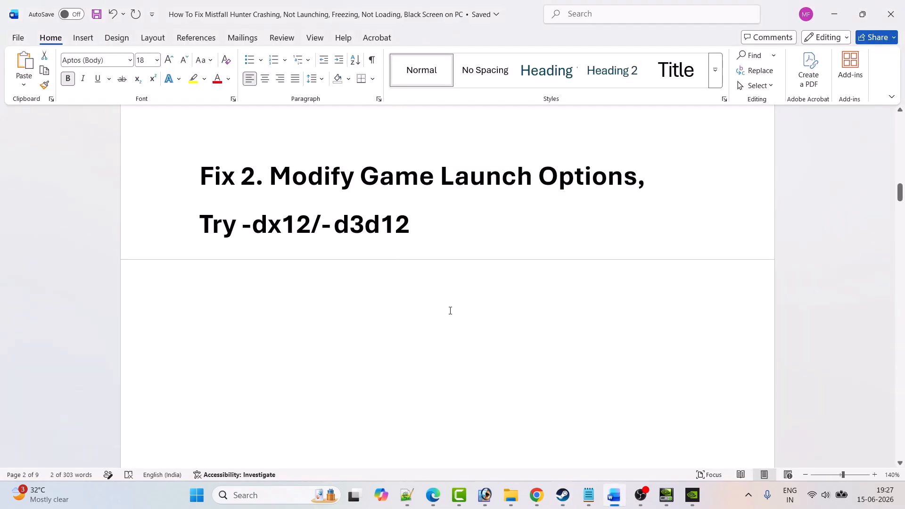
{"action": "scroll", "coordinate": [451, 310], "scroll_direction": "down", "scroll_amount": 5}
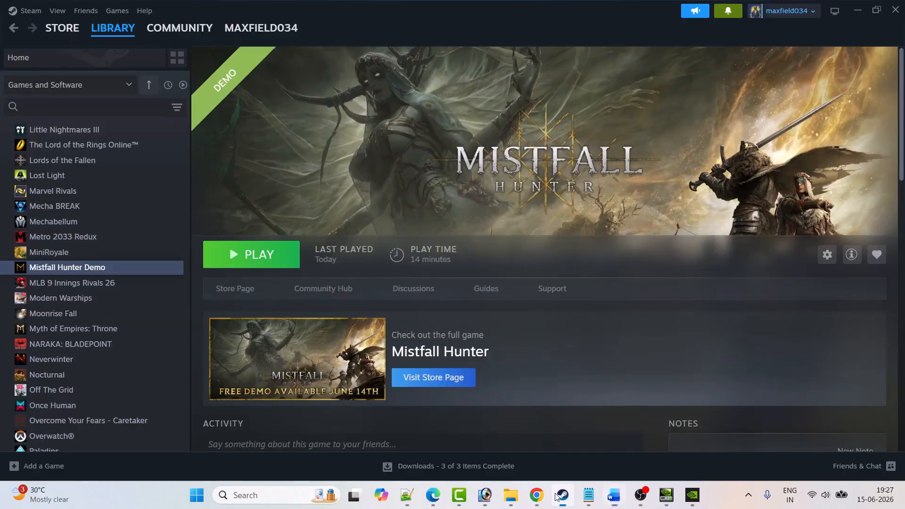
{"action": "left_click", "coordinate": [562, 495]}
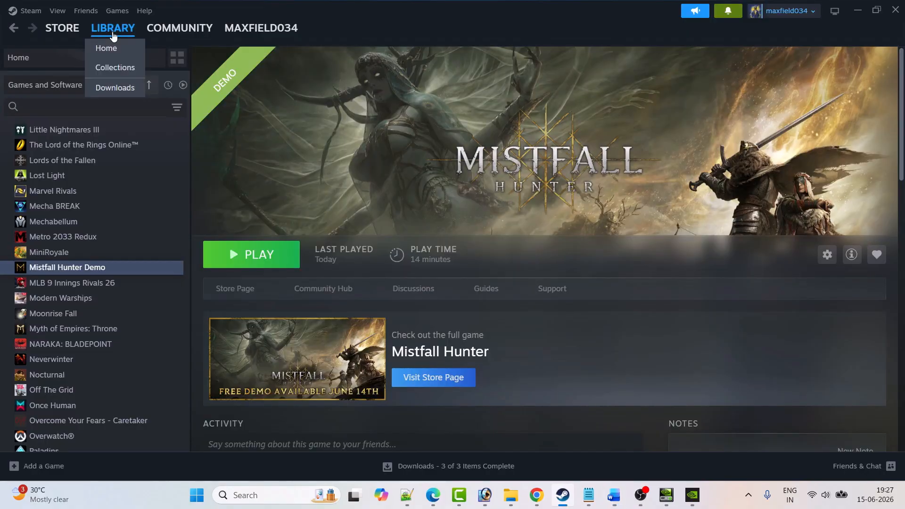
{"action": "right_click", "coordinate": [105, 268]}
{"action": "mouse_move", "coordinate": [128, 339]}
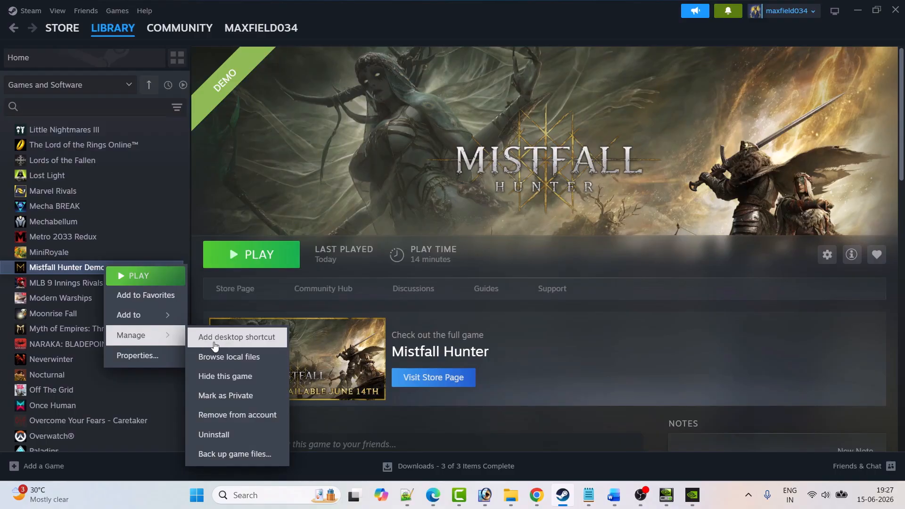
{"action": "left_click", "coordinate": [231, 357]}
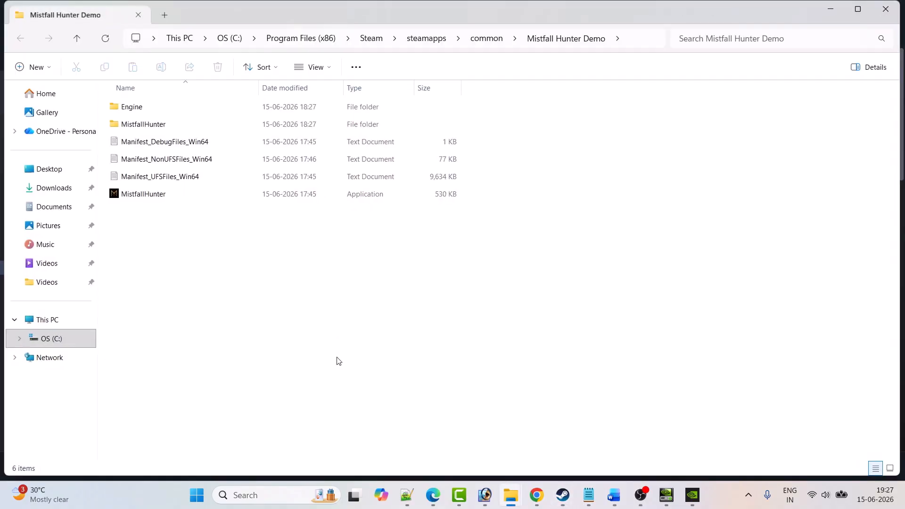
{"action": "left_click", "coordinate": [859, 10]}
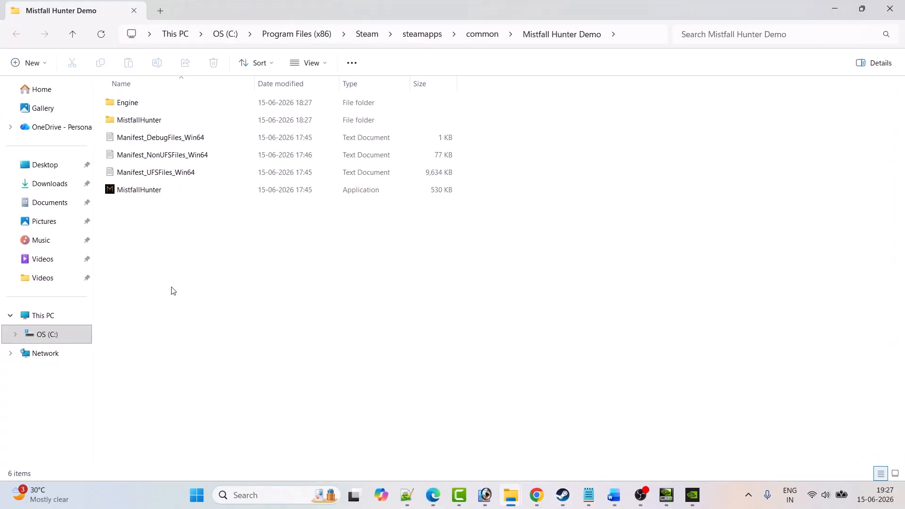
Step: Look up the Run as administrator option for the MistfallHunter application without running it
{"action": "left_click", "coordinate": [143, 194]}
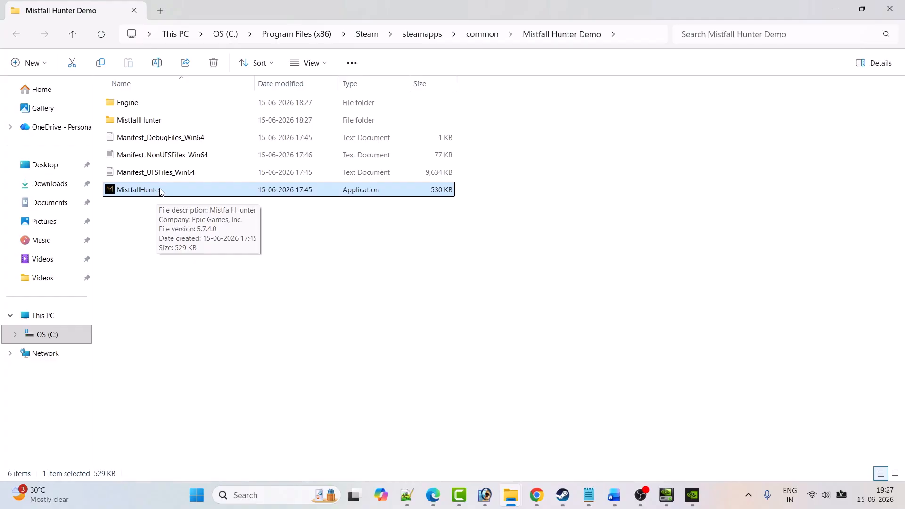
{"action": "right_click", "coordinate": [160, 190]}
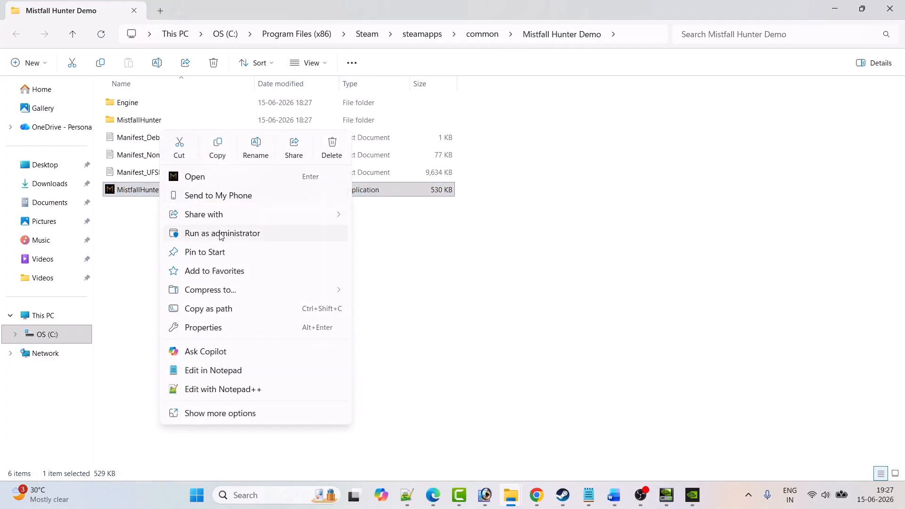
{"action": "left_click", "coordinate": [457, 266]}
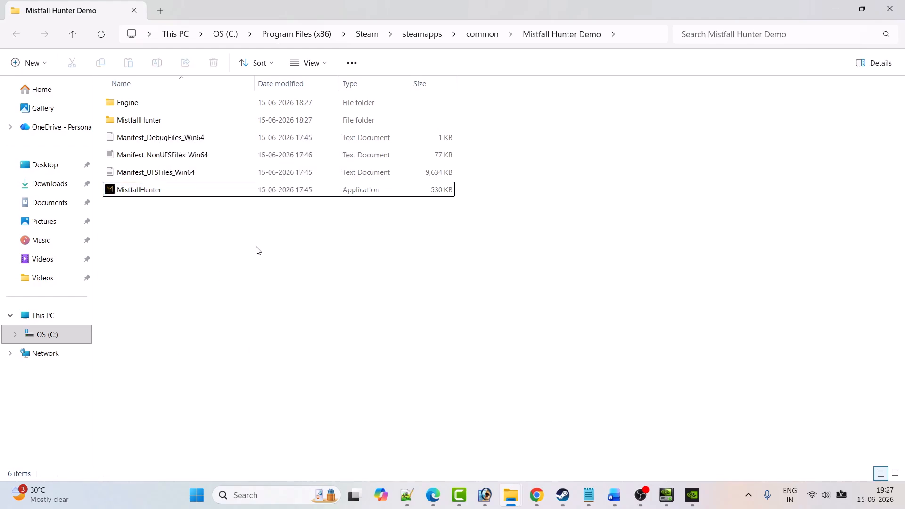
Step: Open the game's MistfallHunter\Binaries\Win64 folder and select the MistfallHunter-Win64-Shipping application
{"action": "double_click", "coordinate": [147, 122]}
{"action": "double_click", "coordinate": [137, 103]}
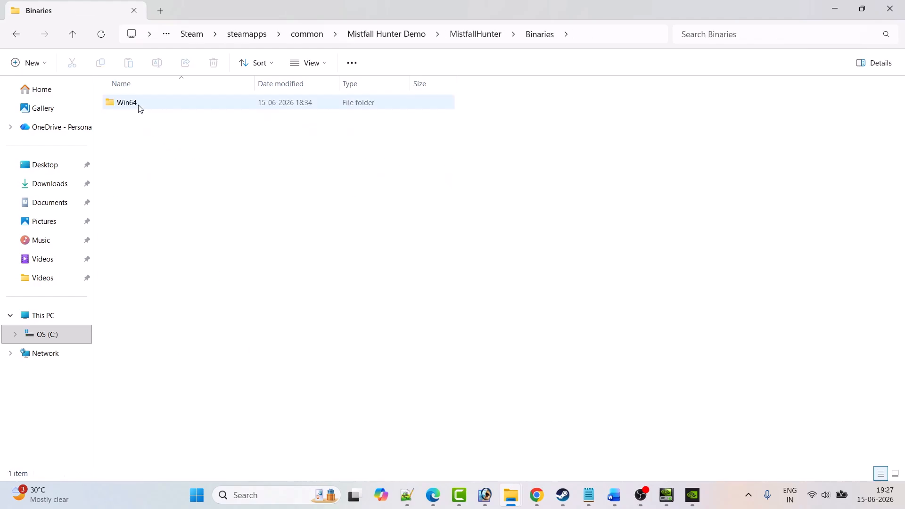
{"action": "double_click", "coordinate": [141, 104]}
{"action": "scroll", "coordinate": [148, 136], "scroll_direction": "down", "scroll_amount": 2}
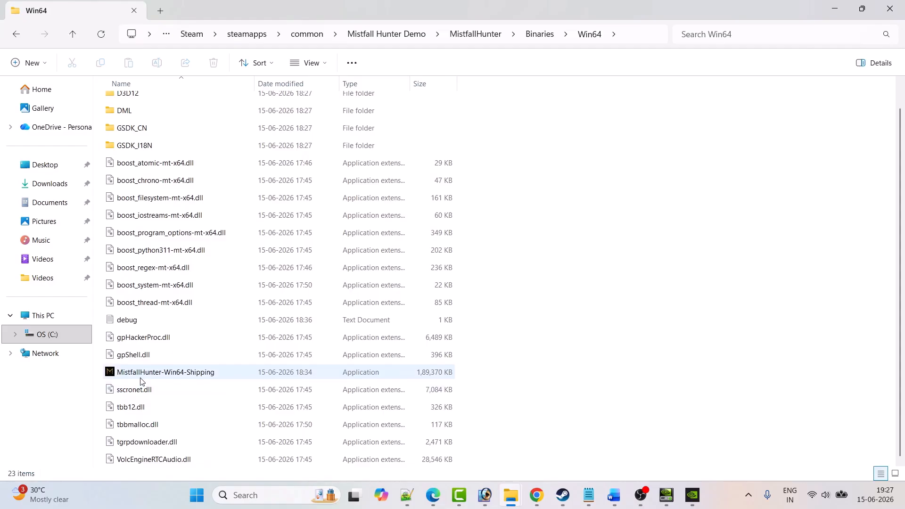
{"action": "left_click", "coordinate": [146, 379]}
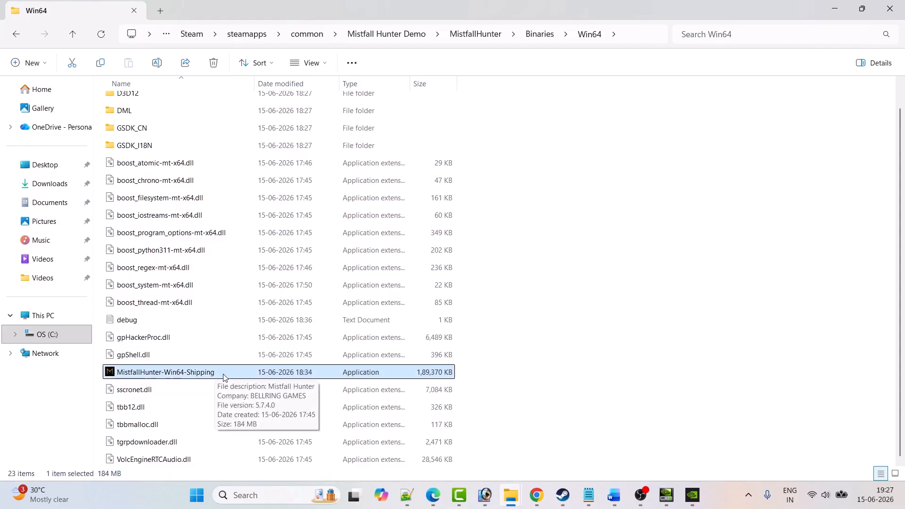
Step: Set MistfallHunter-Win64-Shipping to run as an administrator in its compatibility properties and apply the change
{"action": "right_click", "coordinate": [199, 375]}
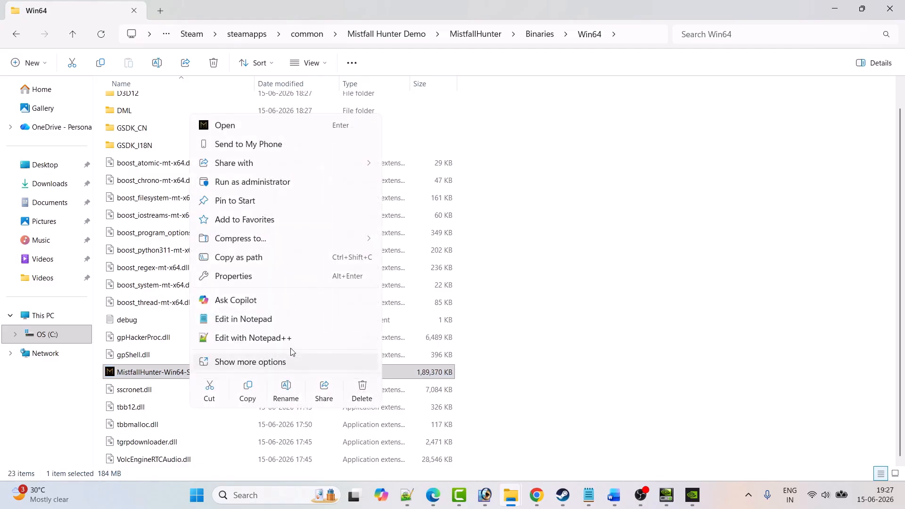
{"action": "left_click", "coordinate": [247, 278]}
{"action": "left_click_drag", "start_coordinate": [291, 152], "coordinate": [372, 109]}
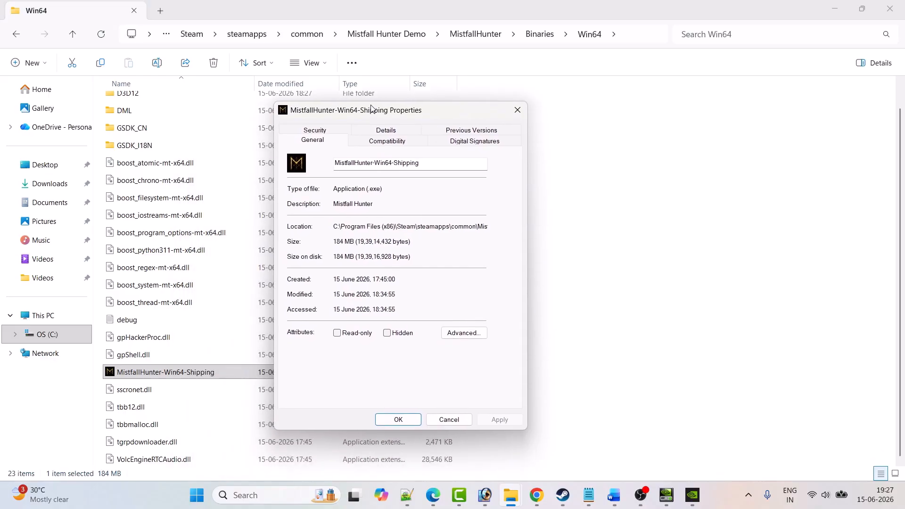
{"action": "left_click", "coordinate": [393, 142]}
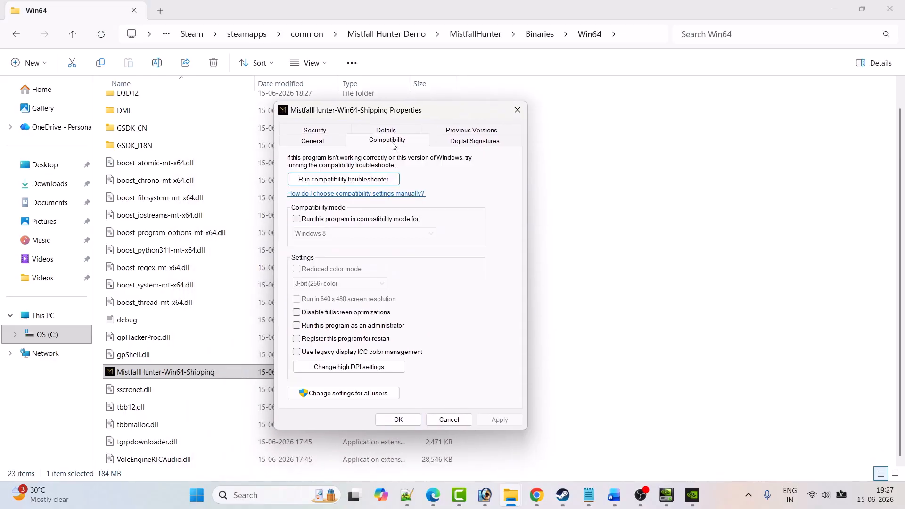
{"action": "left_click", "coordinate": [297, 326]}
{"action": "left_click", "coordinate": [490, 418]}
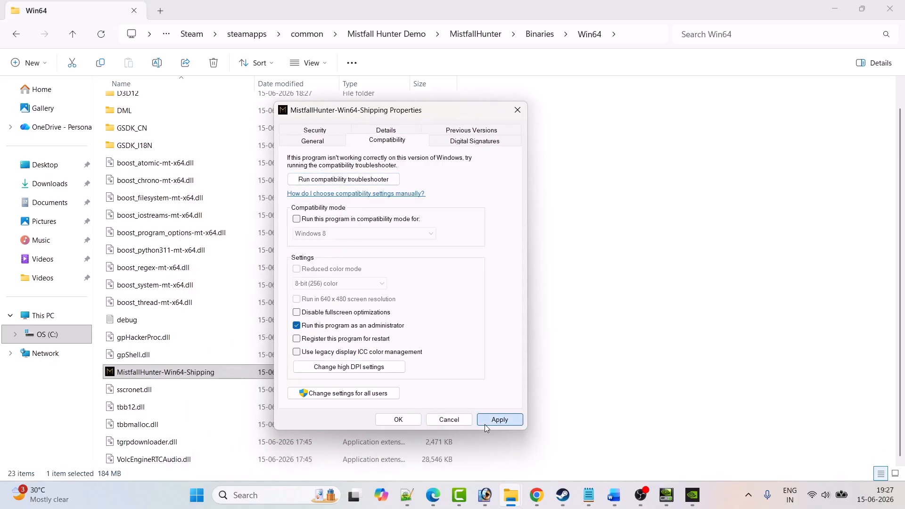
Step: Enable compatibility mode for Windows 8 on MistfallHunter-Win64-Shipping and apply the change
{"action": "left_click", "coordinate": [167, 377]}
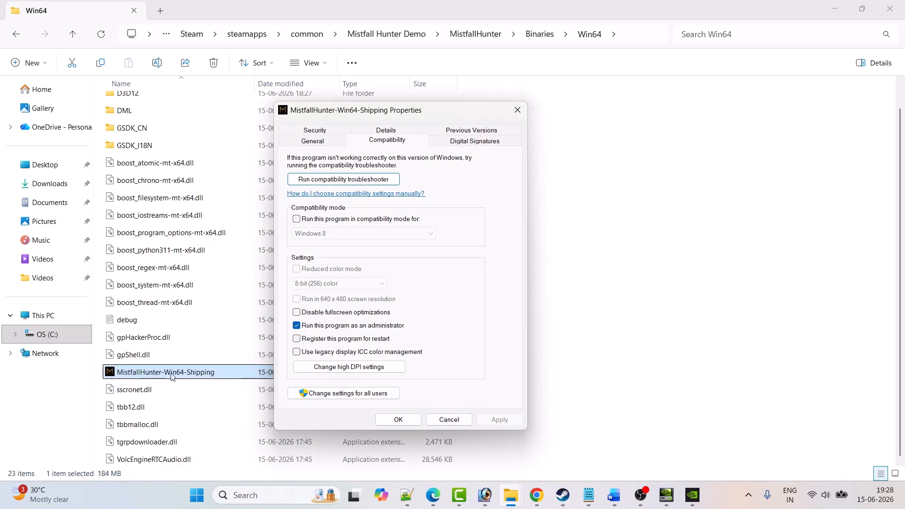
{"action": "left_click", "coordinate": [300, 224]}
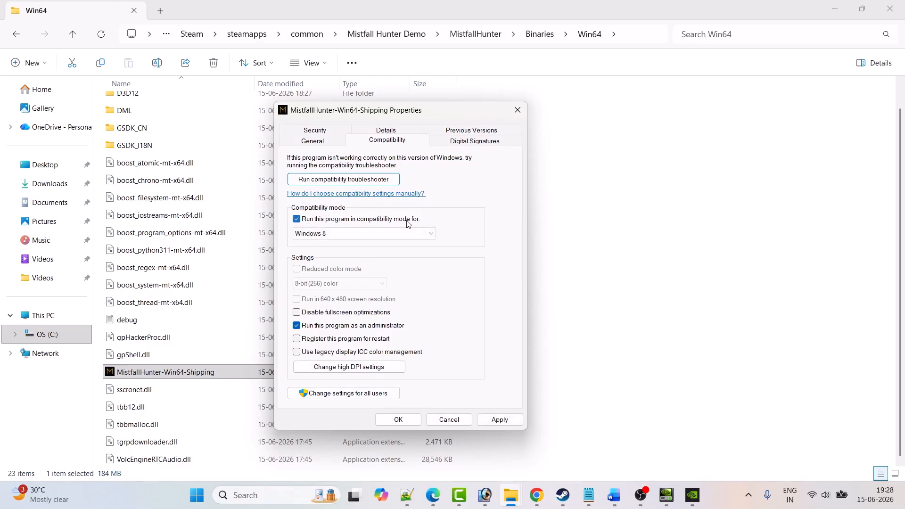
{"action": "left_click", "coordinate": [398, 234]}
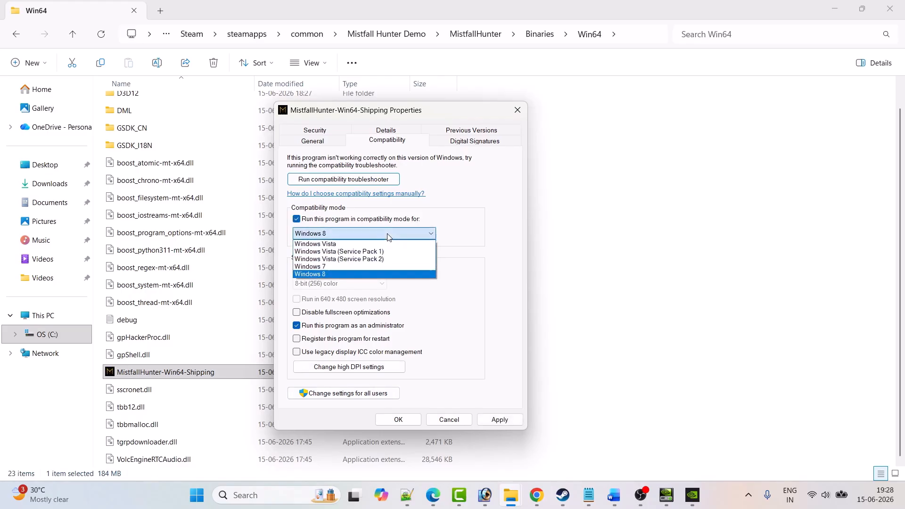
{"action": "left_click", "coordinate": [329, 278]}
{"action": "left_click", "coordinate": [493, 424]}
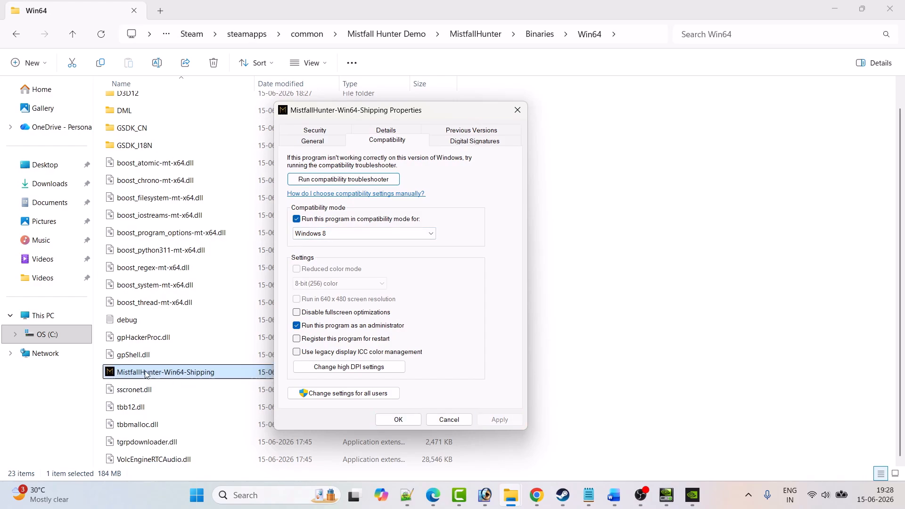
Step: Set MistfallHunter-Win64-Shipping's compatibility mode to Windows 7, disable its fullscreen optimizations and apply the changes
{"action": "left_click", "coordinate": [395, 233]}
{"action": "left_click", "coordinate": [330, 271]}
{"action": "left_click", "coordinate": [496, 424]}
{"action": "left_click", "coordinate": [298, 313]}
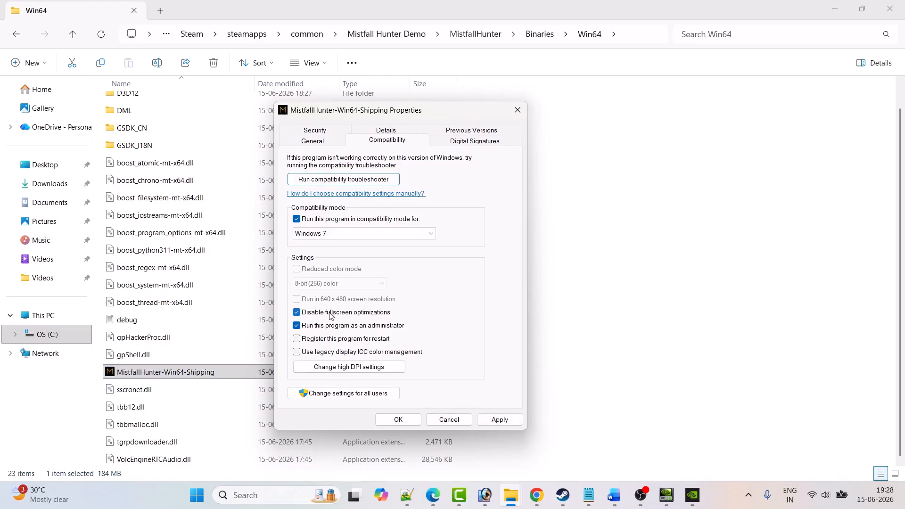
{"action": "left_click", "coordinate": [501, 420]}
Step: Turn off compatibility mode, Disable fullscreen optimizations and Run this program as an administrator for MistfallHunter-Win64-Shipping, then apply and close its properties
{"action": "left_click", "coordinate": [296, 219]}
{"action": "left_click", "coordinate": [296, 312]}
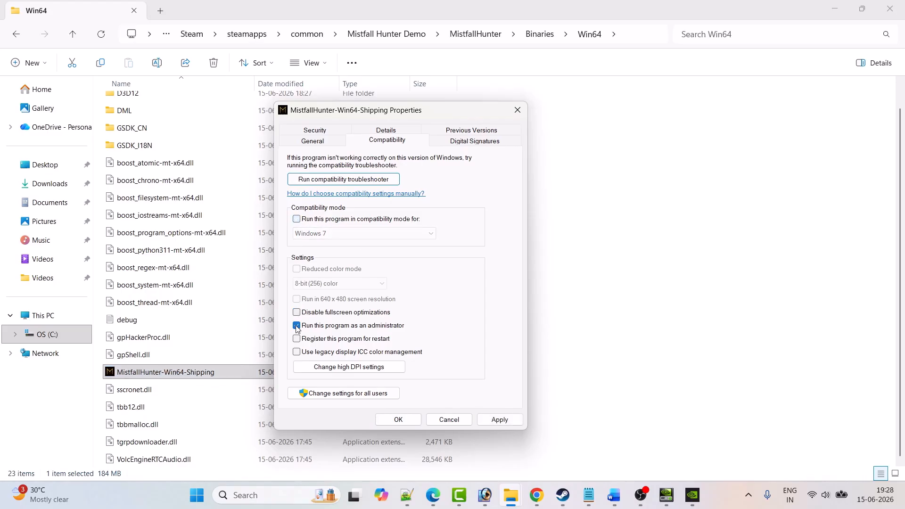
{"action": "left_click", "coordinate": [296, 326]}
{"action": "left_click", "coordinate": [501, 420]}
{"action": "left_click", "coordinate": [418, 420]}
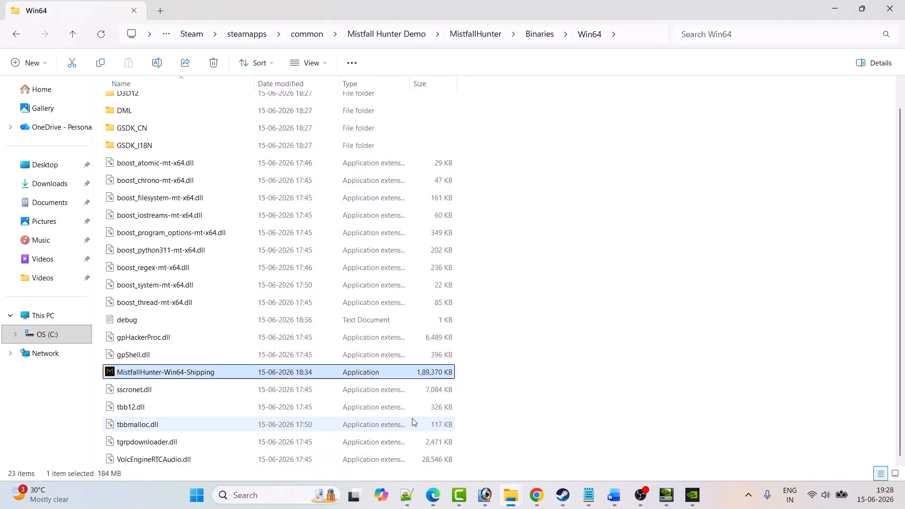
Step: Consult Fix 4 in the Word guide, then open the NVIDIA App and check for Game Ready Driver updates
{"action": "left_click", "coordinate": [614, 495]}
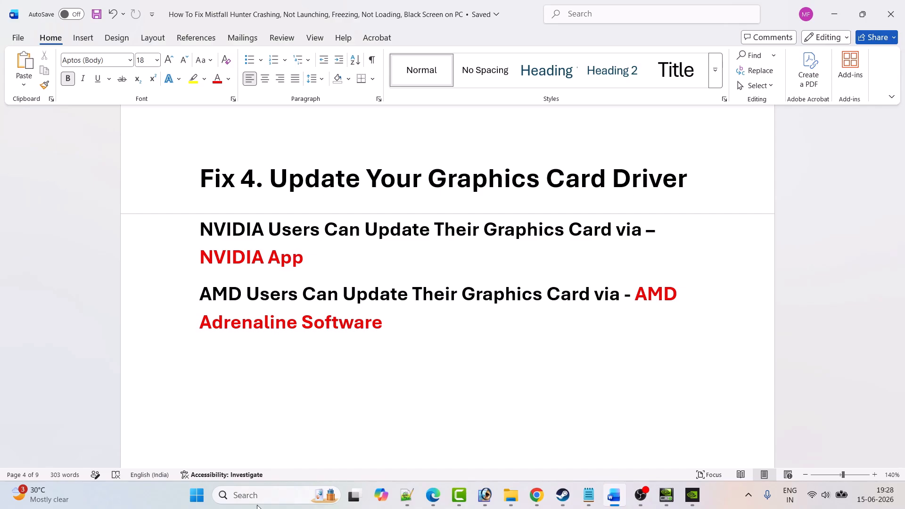
{"action": "left_click", "coordinate": [247, 495]}
{"action": "type", "text": "NVIDIA App"}
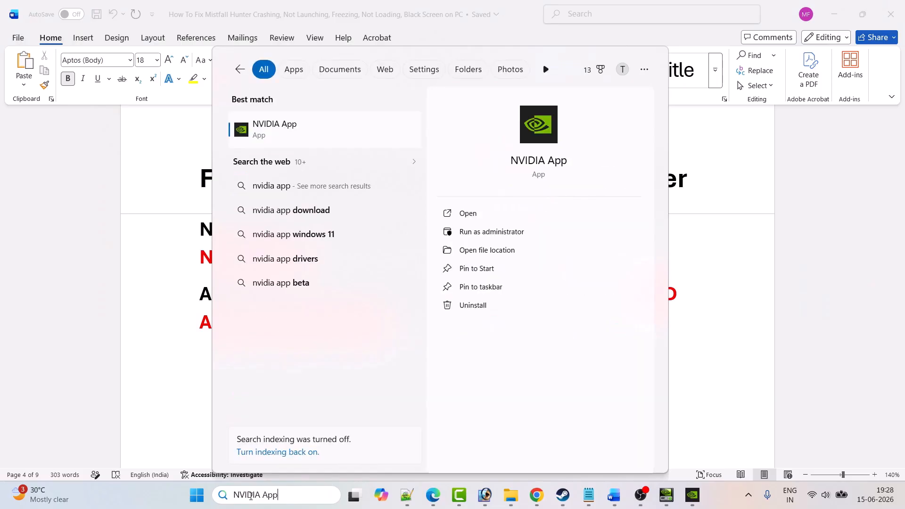
{"action": "left_click", "coordinate": [491, 214]}
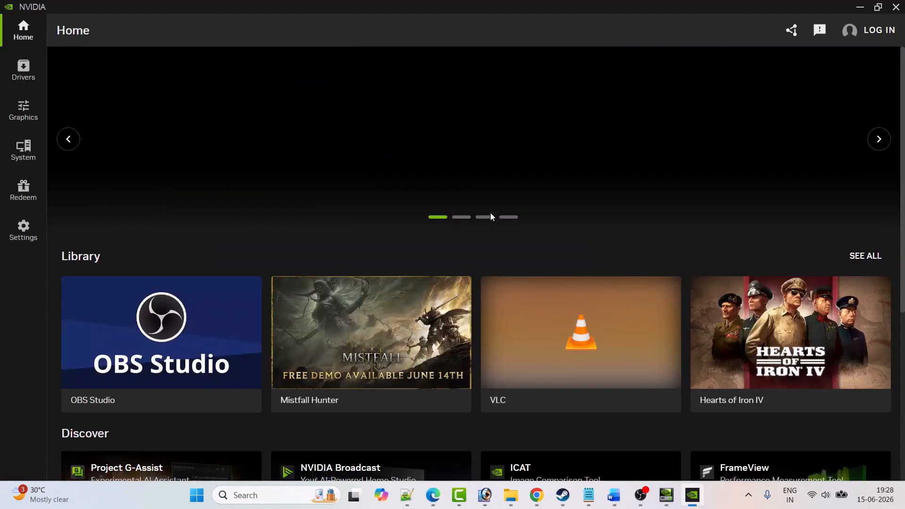
{"action": "left_click", "coordinate": [23, 71]}
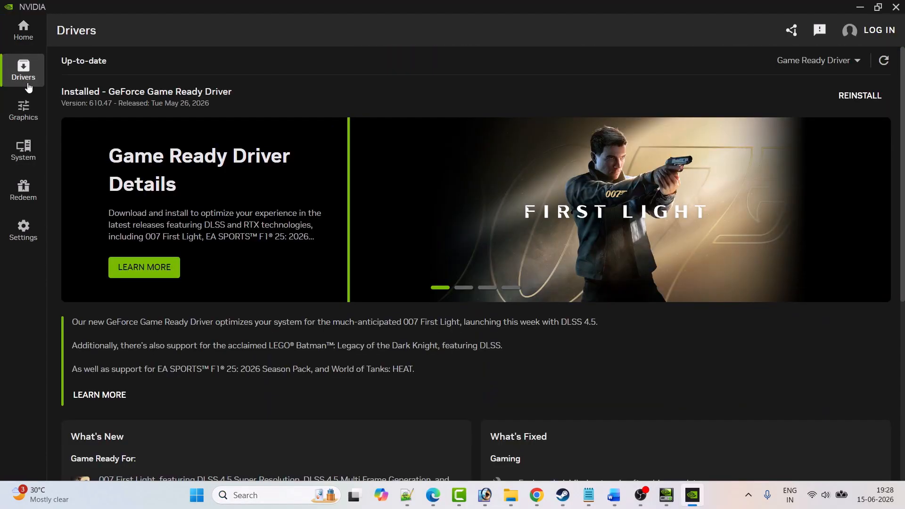
{"action": "left_click", "coordinate": [881, 65]}
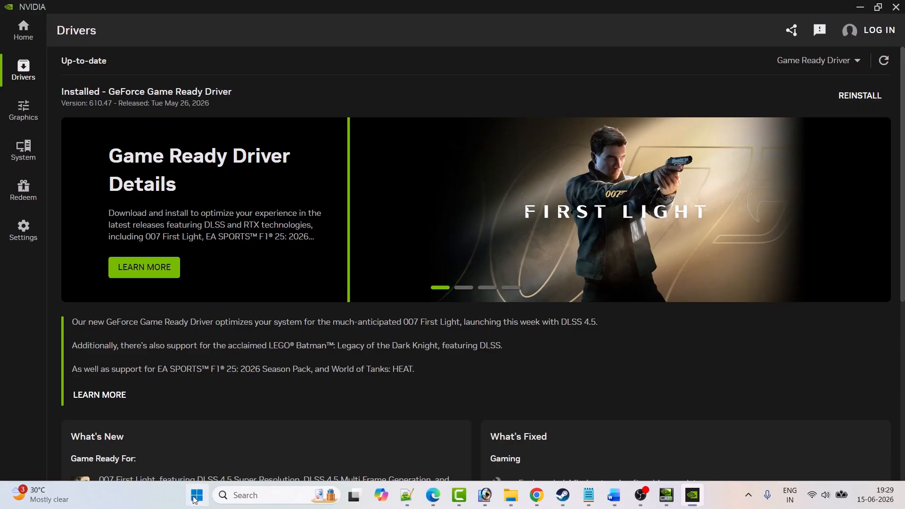
Step: Look up the computer's Restart option without restarting, then switch to Mistfall Hunter Demo in the Steam library
{"action": "left_click", "coordinate": [194, 500]}
{"action": "left_click", "coordinate": [599, 454]}
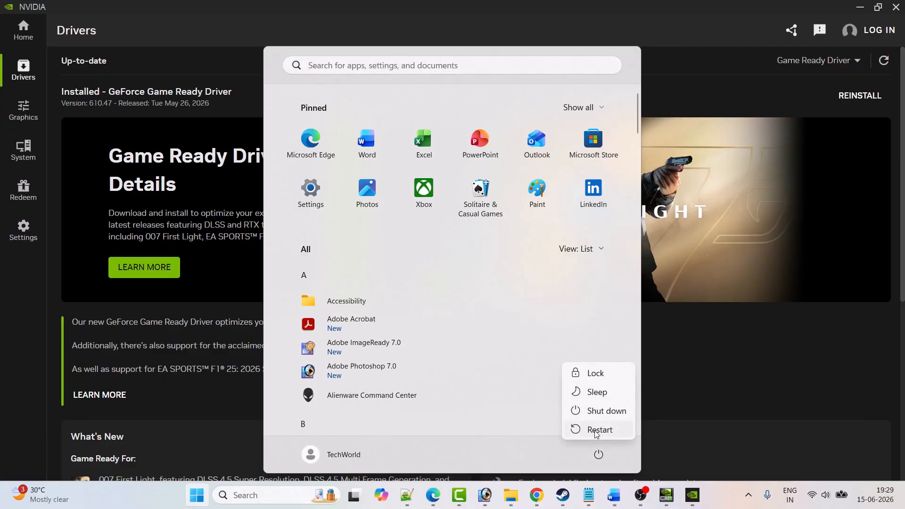
{"action": "left_click", "coordinate": [563, 495]}
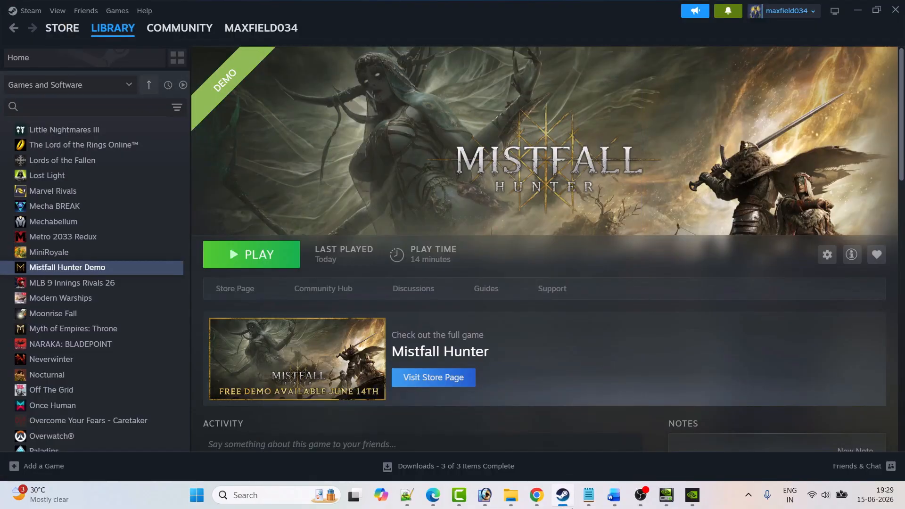
Step: Consult Fix 5 in the Word guide, then open Windows Security's list of apps allowed through Controlled folder access under Ransomware protection
{"action": "left_click", "coordinate": [614, 496]}
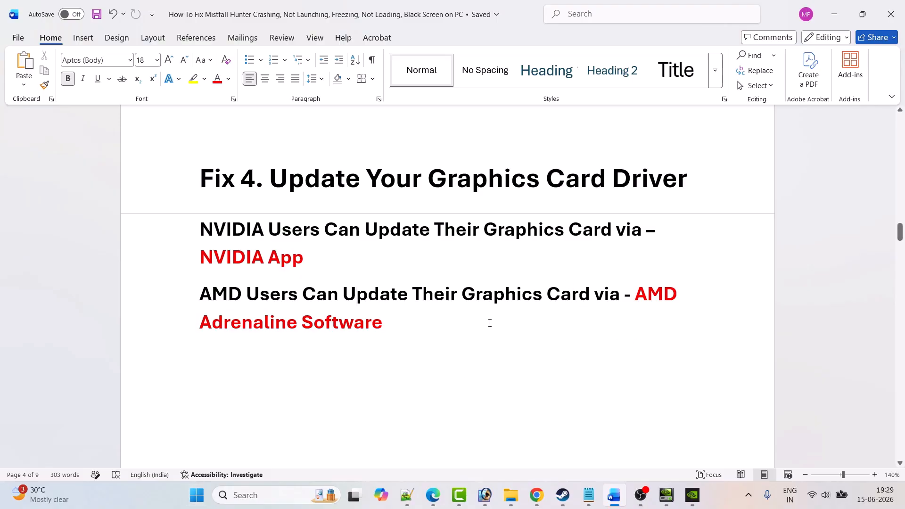
{"action": "scroll", "coordinate": [490, 323], "scroll_direction": "down", "scroll_amount": 7}
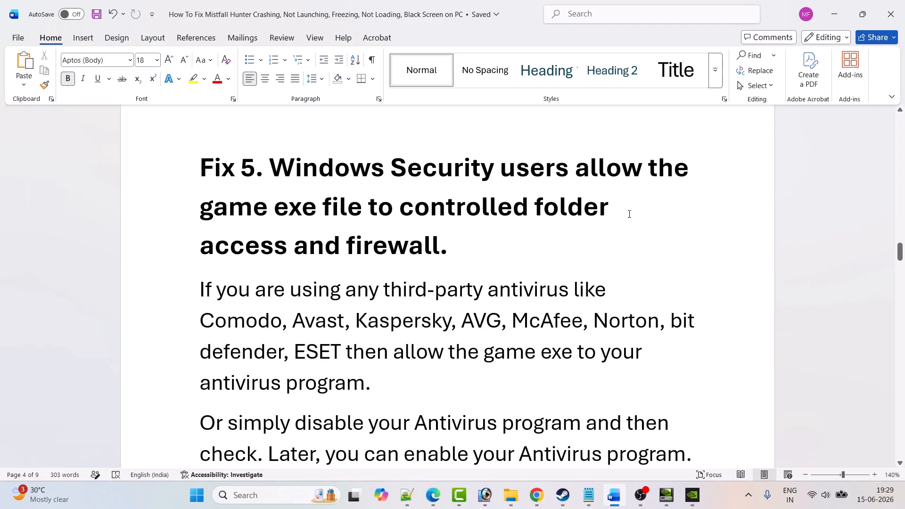
{"action": "left_click", "coordinate": [267, 493]}
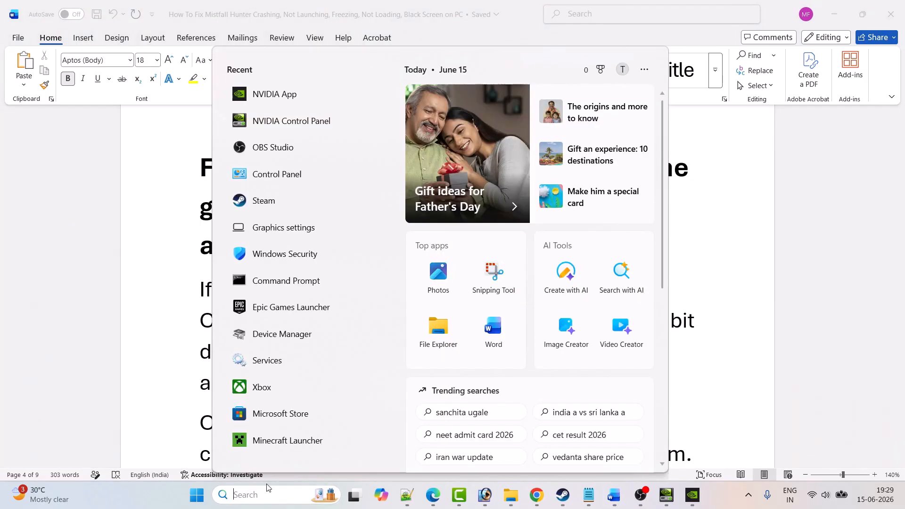
{"action": "type", "text": "windows sec"}
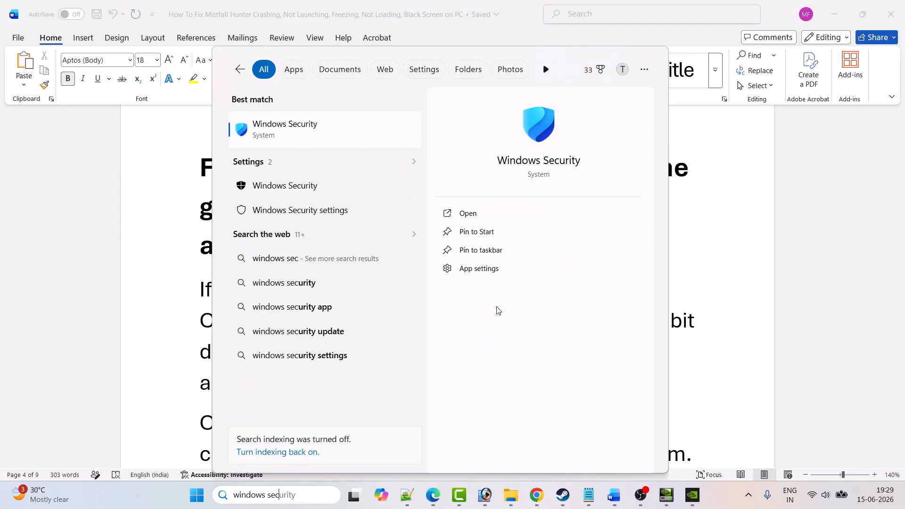
{"action": "left_click", "coordinate": [474, 215]}
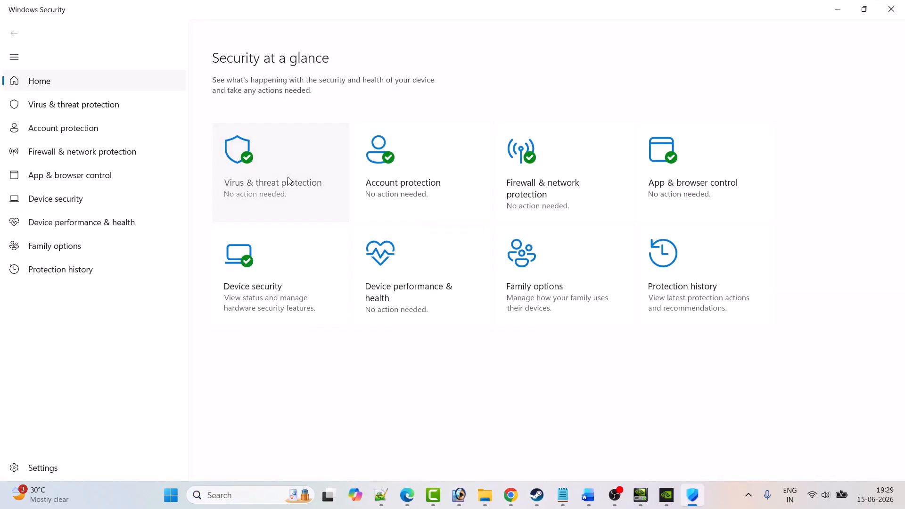
{"action": "left_click", "coordinate": [298, 180]}
{"action": "scroll", "coordinate": [526, 297], "scroll_direction": "down", "scroll_amount": 3}
{"action": "left_click", "coordinate": [281, 452]}
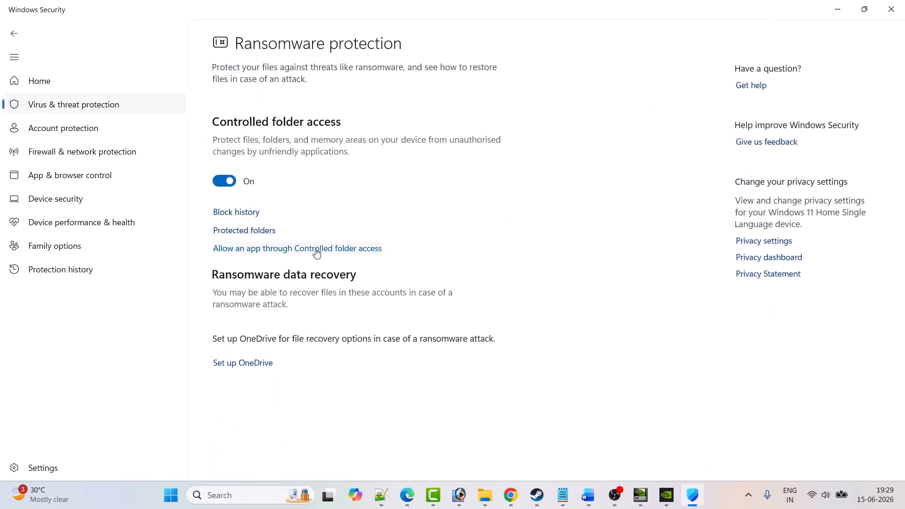
{"action": "left_click", "coordinate": [315, 250]}
Step: Start adding an allowed app and browse to the C:\Program Files (x86)\Steam\steamapps\common folder
{"action": "scroll", "coordinate": [397, 340], "scroll_direction": "down", "scroll_amount": 3}
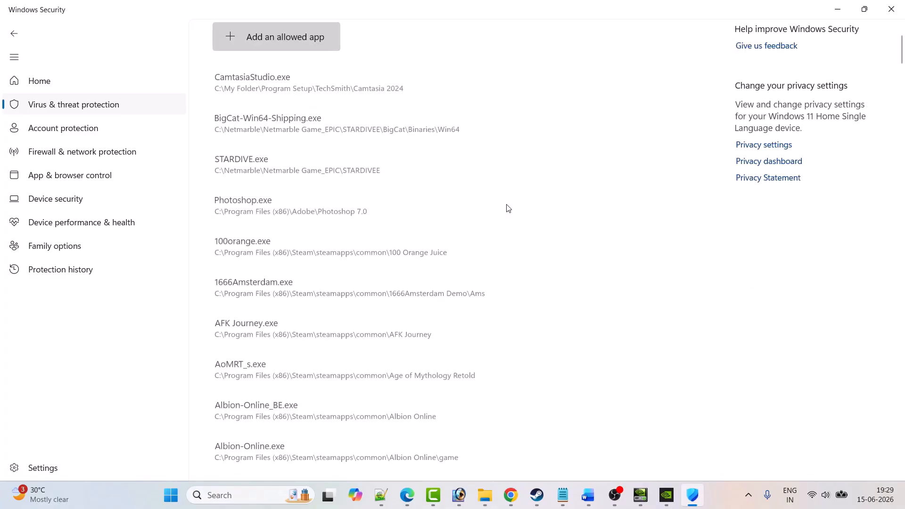
{"action": "left_click", "coordinate": [247, 42]}
{"action": "left_click", "coordinate": [285, 90]}
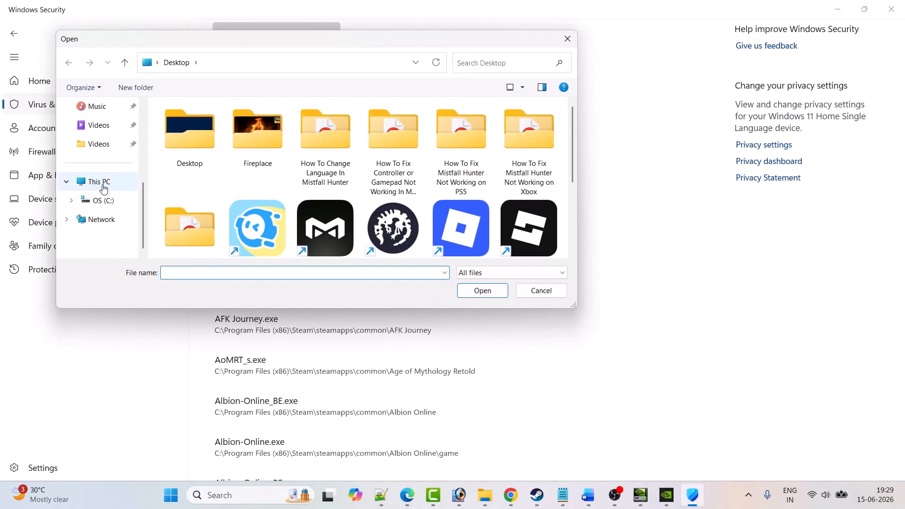
{"action": "left_click", "coordinate": [74, 184]}
{"action": "double_click", "coordinate": [225, 128]}
{"action": "left_click", "coordinate": [210, 159]}
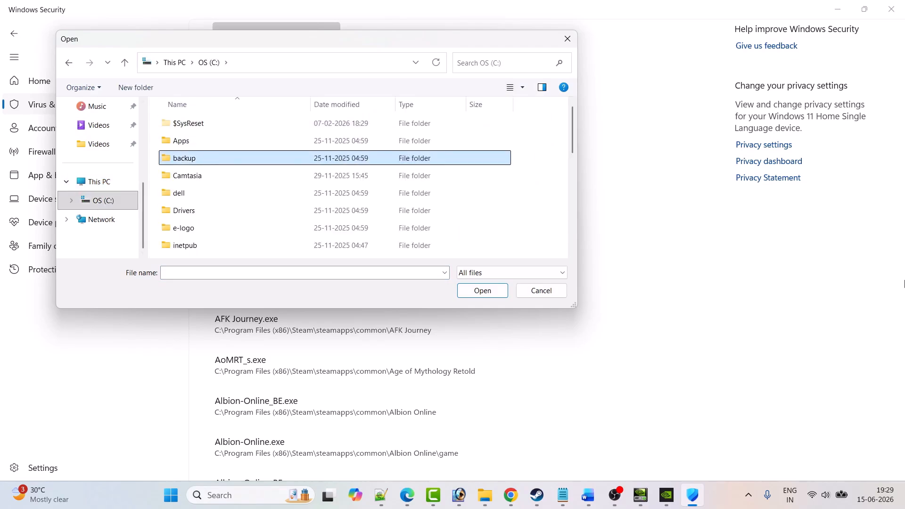
{"action": "key", "text": "p"}
{"action": "key", "text": "p"}
{"action": "key", "text": "p"}
{"action": "key", "text": "Return"}
{"action": "key", "text": "s"}
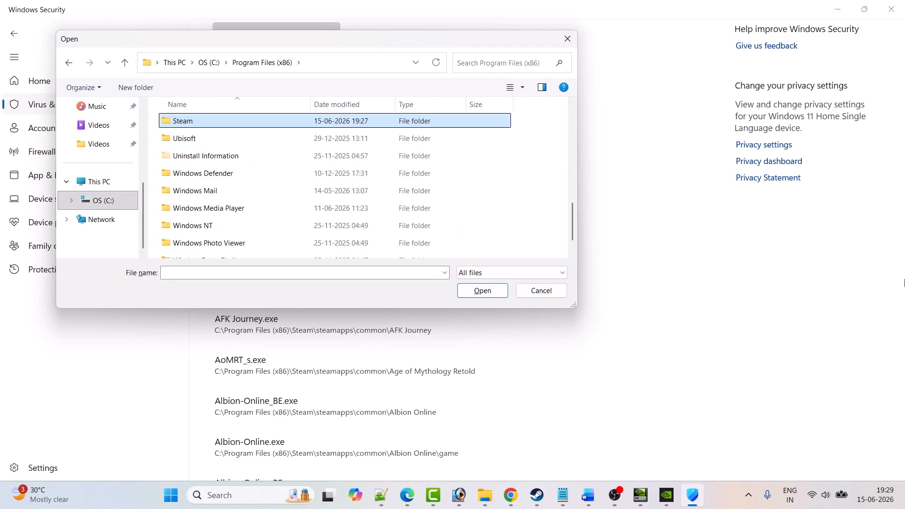
{"action": "key", "text": "Return"}
{"action": "key", "text": "s"}
{"action": "key", "text": "Return"}
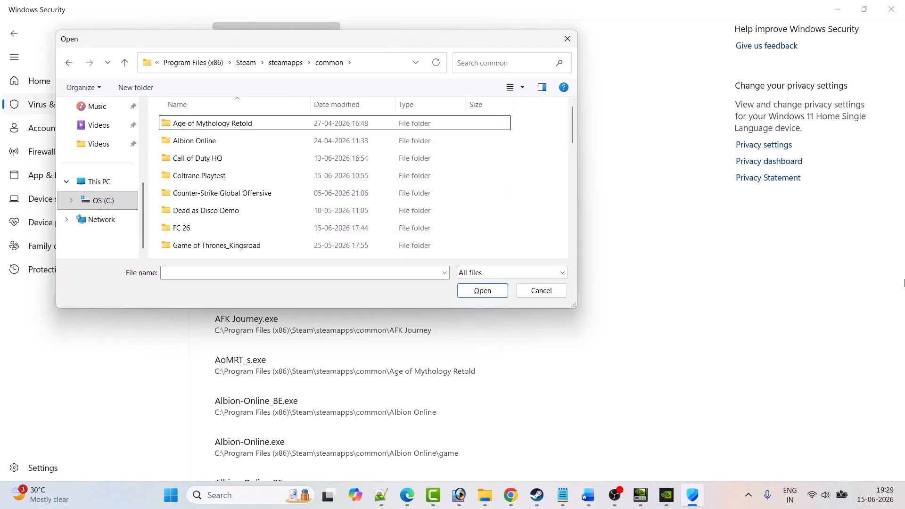
Step: Allow the MistfallHunter application from the Mistfall Hunter Demo folder through Controlled folder access
{"action": "key", "text": "m"}
{"action": "key", "text": "Down"}
{"action": "key", "text": "Down"}
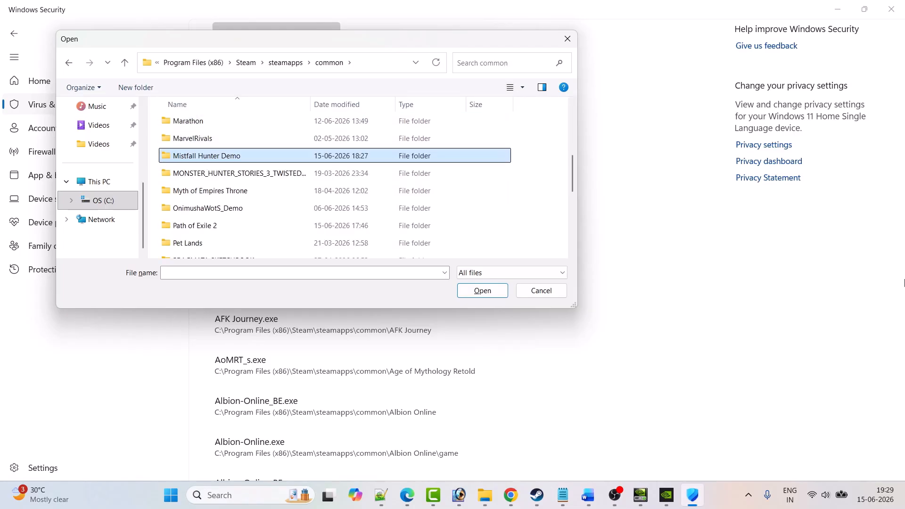
{"action": "key", "text": "Return"}
{"action": "left_click", "coordinate": [207, 162]}
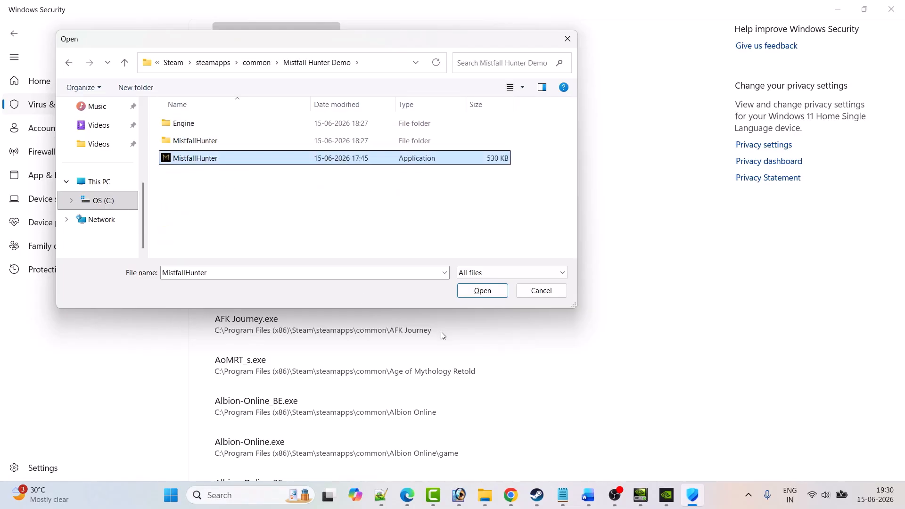
{"action": "left_click", "coordinate": [483, 291]}
Step: Allow MistfallHunter-Win64-Shipping from the MistfallHunter\Binaries\Win64 folder through Controlled folder access
{"action": "left_click", "coordinate": [233, 36]}
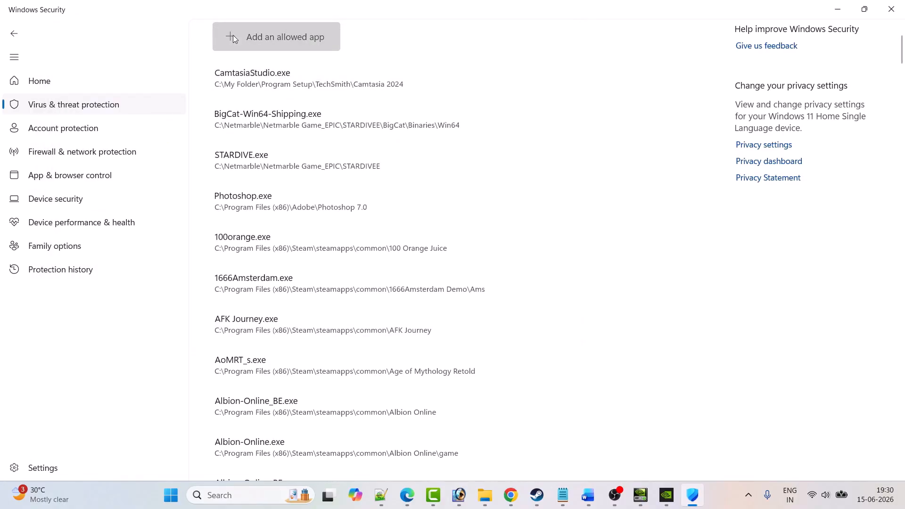
{"action": "left_click", "coordinate": [265, 84]}
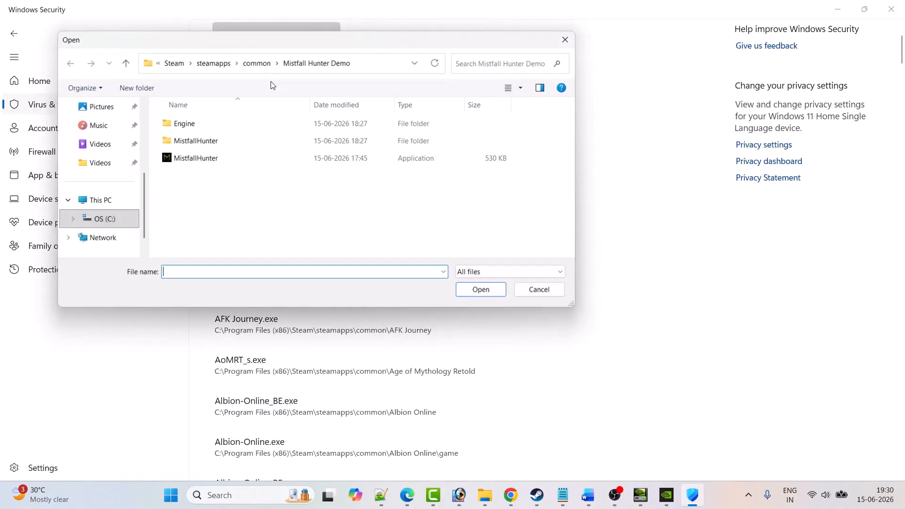
{"action": "double_click", "coordinate": [196, 144]}
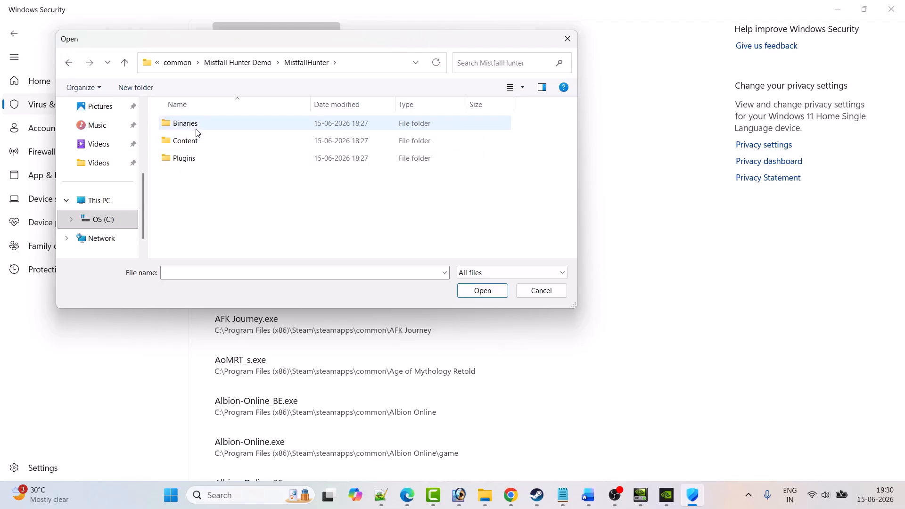
{"action": "double_click", "coordinate": [197, 128]}
{"action": "double_click", "coordinate": [199, 126]}
{"action": "left_click", "coordinate": [210, 211]}
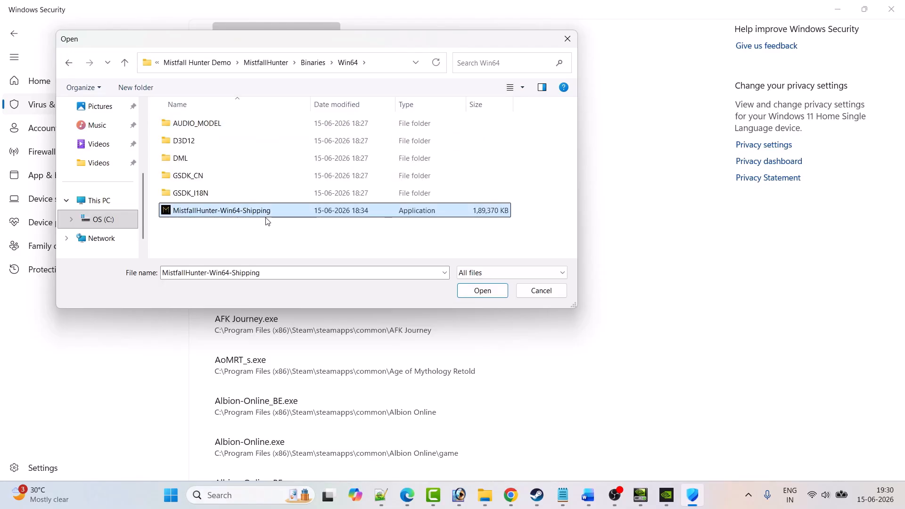
{"action": "left_click", "coordinate": [477, 290]}
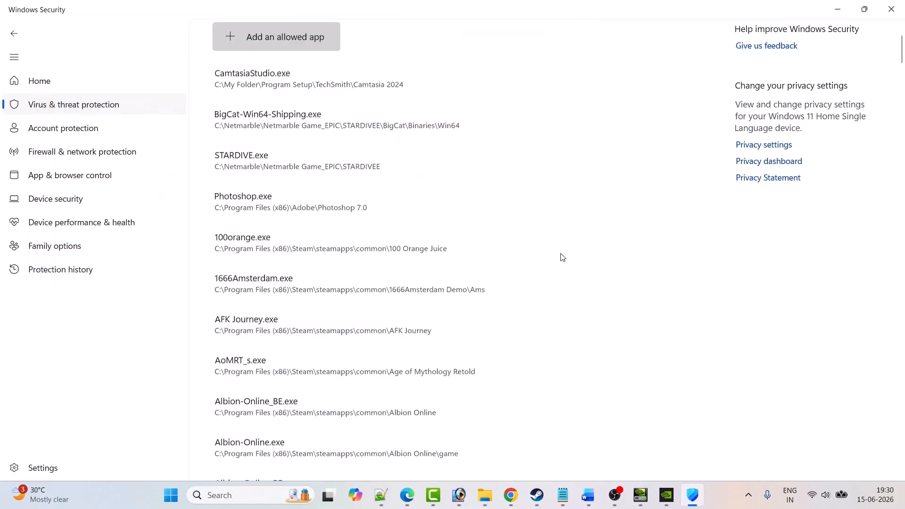
Step: Open the Windows Defender Firewall allowed apps list from Firewall & network protection and unlock its settings for changes
{"action": "left_click", "coordinate": [16, 37]}
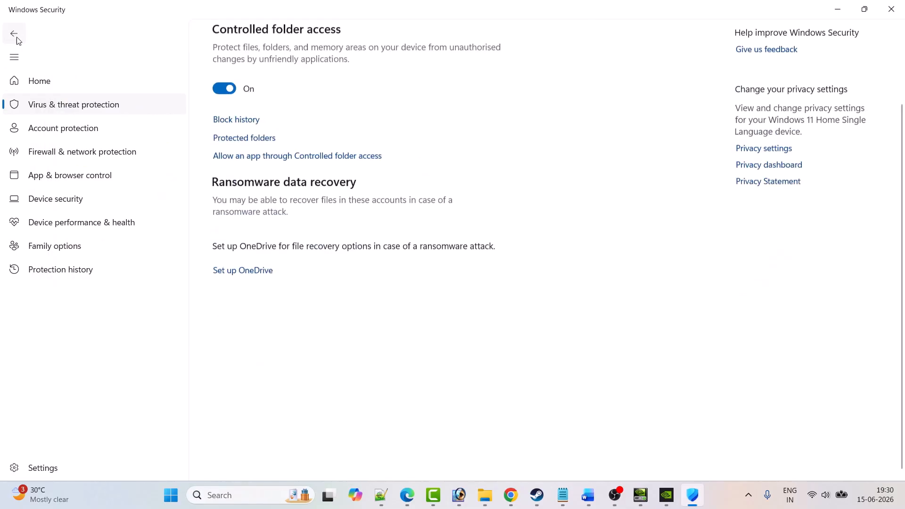
{"action": "left_click", "coordinate": [17, 38]}
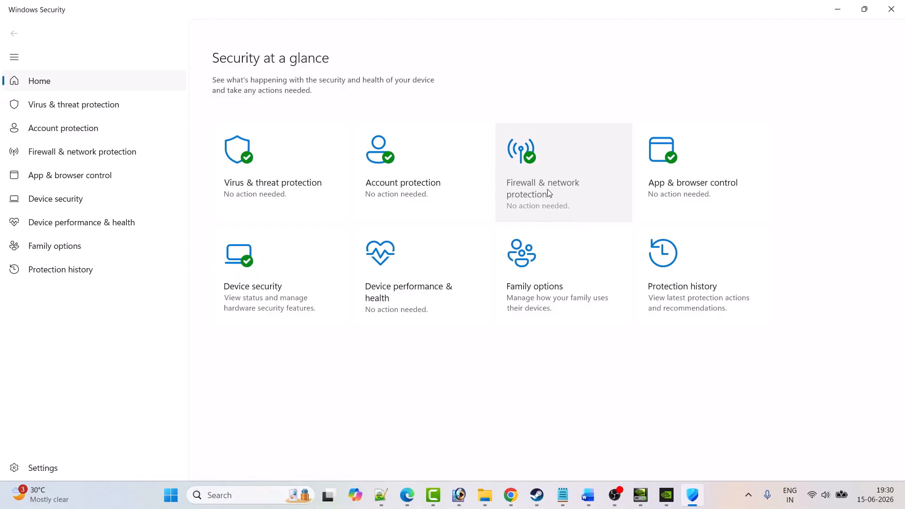
{"action": "left_click", "coordinate": [560, 195]}
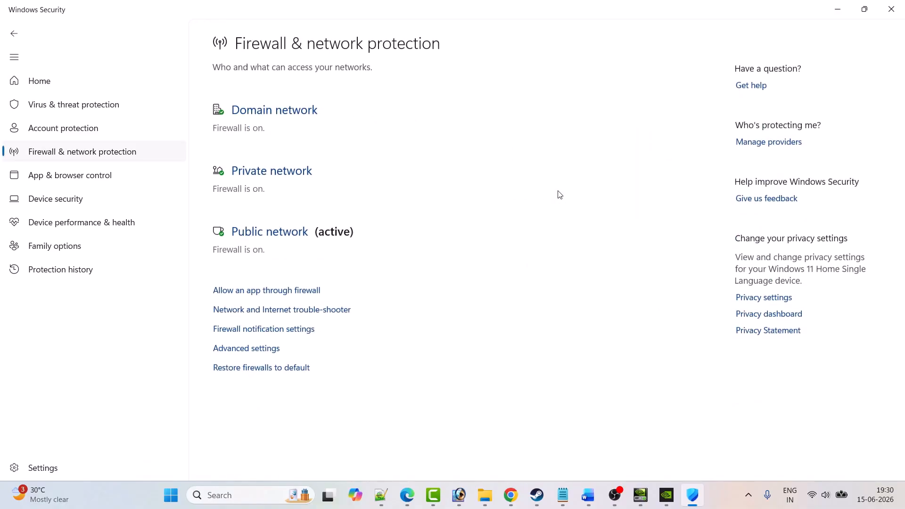
{"action": "left_click", "coordinate": [279, 294]}
{"action": "left_click", "coordinate": [586, 91]}
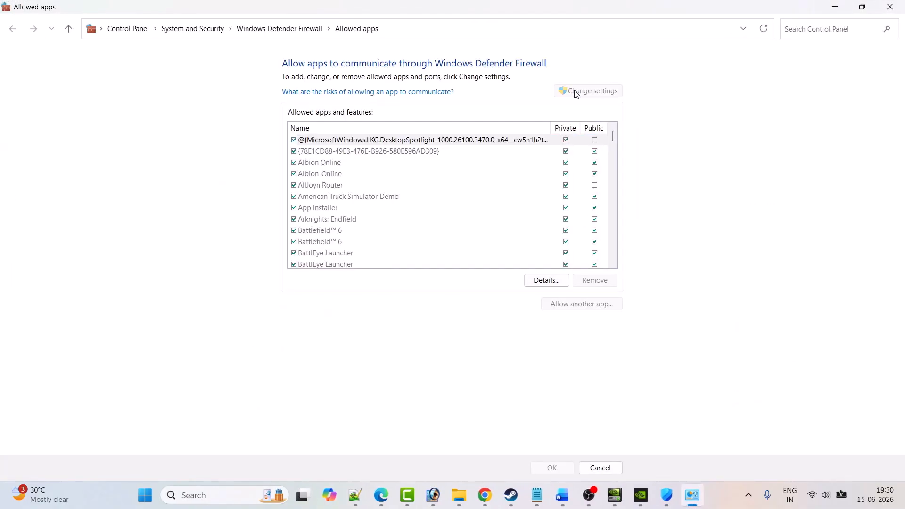
Step: Start adding another app to the firewall's allowed list and browse to the root of the C: drive
{"action": "left_click", "coordinate": [584, 307]}
{"action": "left_click", "coordinate": [529, 302]}
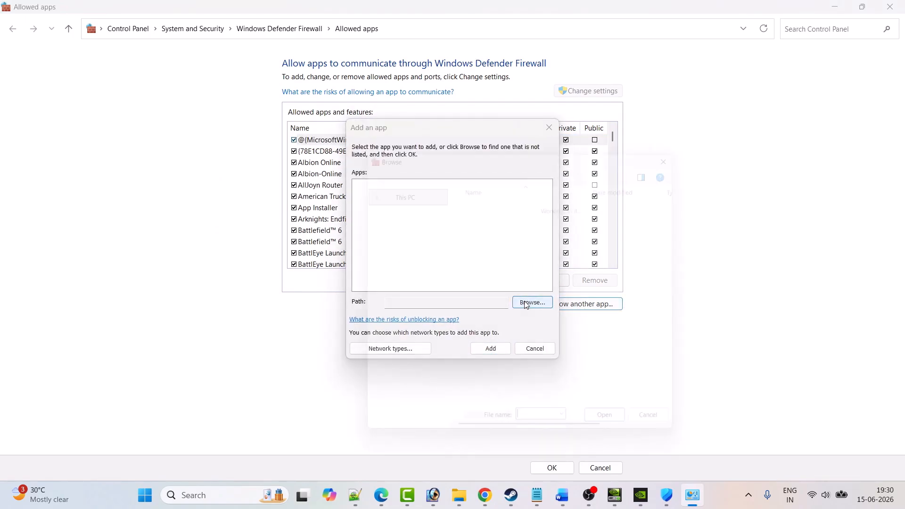
{"action": "scroll", "coordinate": [264, 264], "scroll_direction": "down", "scroll_amount": 3}
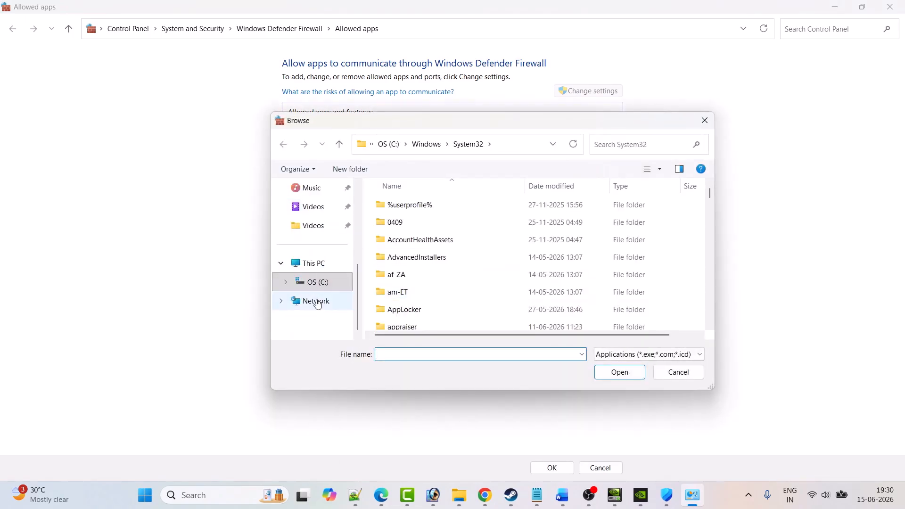
{"action": "left_click", "coordinate": [321, 264]}
{"action": "double_click", "coordinate": [437, 215]}
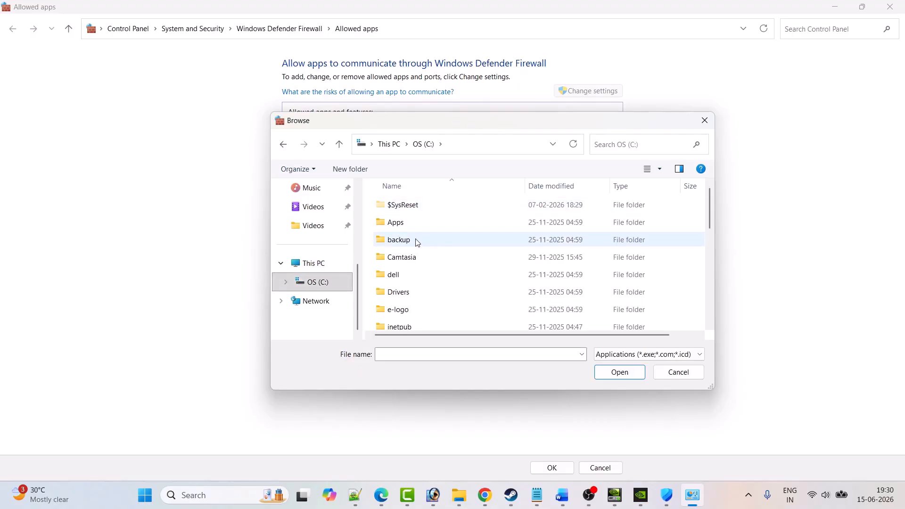
Step: Browse from the C: drive to the Program Files (x86)\Steam\steamapps\common folder
{"action": "left_click", "coordinate": [414, 240]}
{"action": "key", "text": "p"}
{"action": "key", "text": "p"}
{"action": "key", "text": "p"}
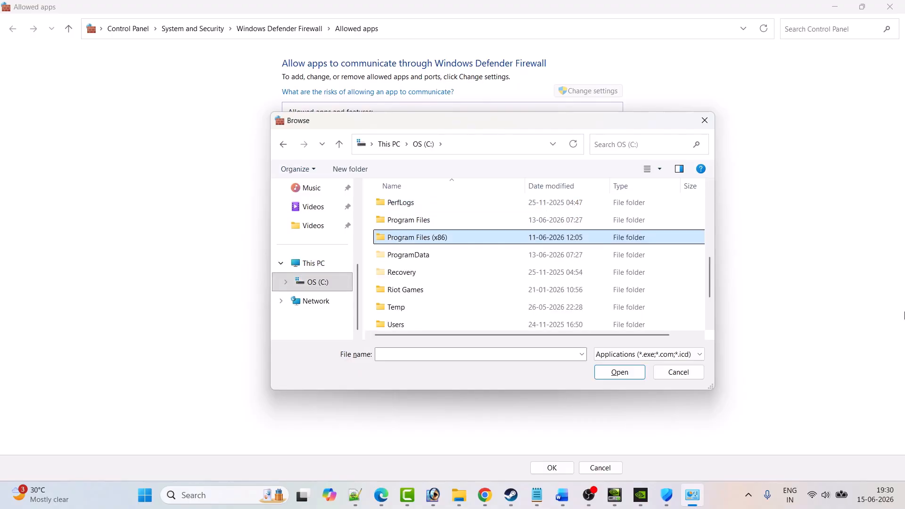
{"action": "key", "text": "Return"}
{"action": "key", "text": "s"}
{"action": "key", "text": "Return"}
{"action": "key", "text": "s"}
{"action": "key", "text": "s"}
{"action": "key", "text": "Return"}
{"action": "key", "text": "c"}
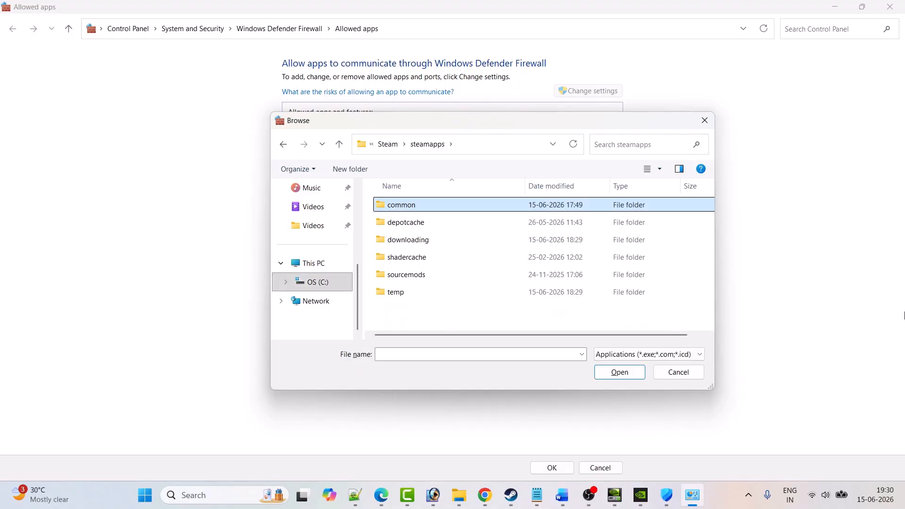
{"action": "key", "text": "Return"}
Step: Try to add the MistfallHunter application from the Mistfall Hunter Demo folder to the firewall's allowed apps
{"action": "key", "text": "m"}
{"action": "key", "text": "m"}
{"action": "key", "text": "m"}
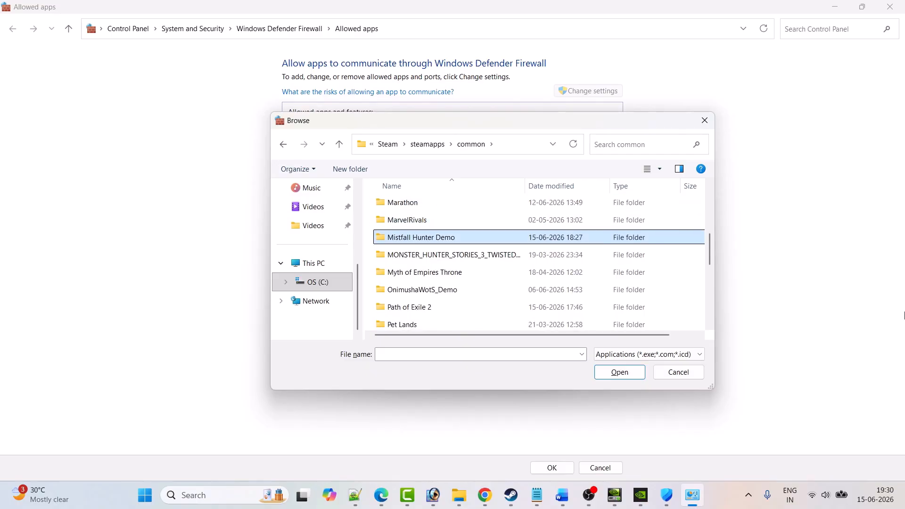
{"action": "key", "text": "Return"}
{"action": "left_click", "coordinate": [413, 242]}
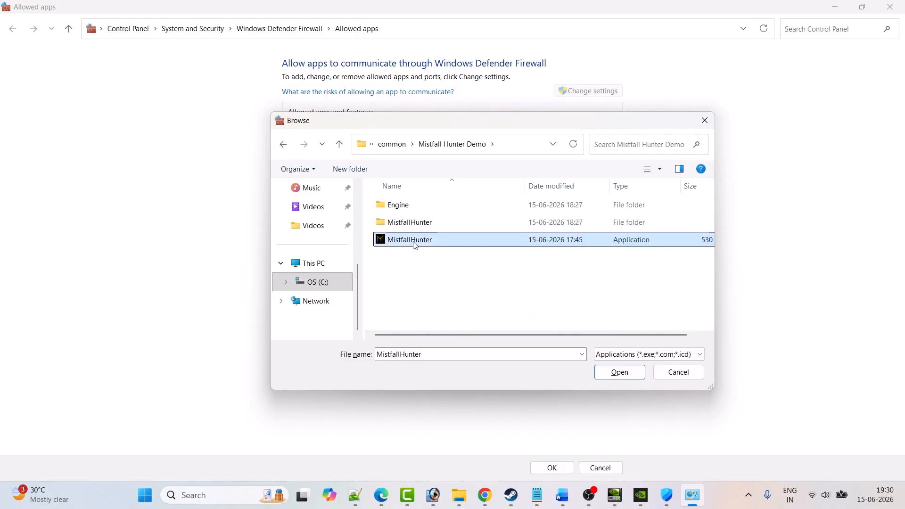
{"action": "left_click", "coordinate": [618, 371]}
{"action": "left_click", "coordinate": [490, 348]}
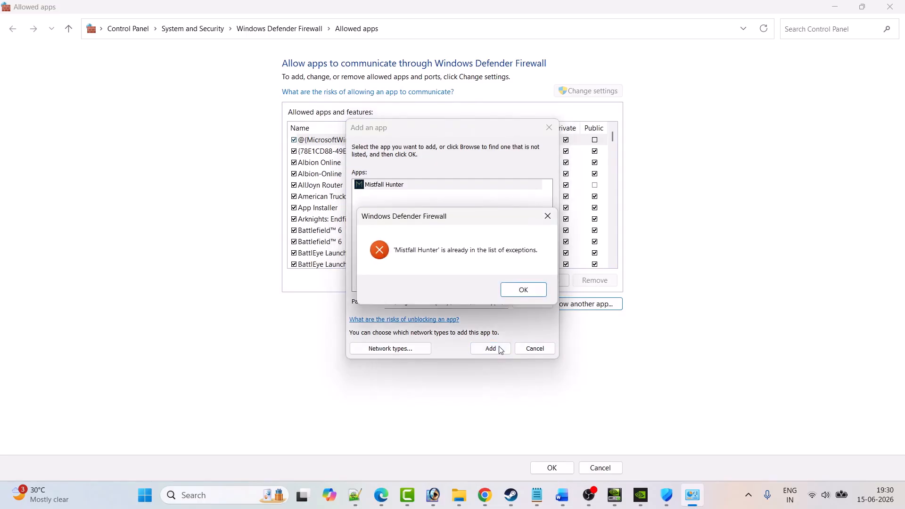
{"action": "left_click", "coordinate": [524, 290]}
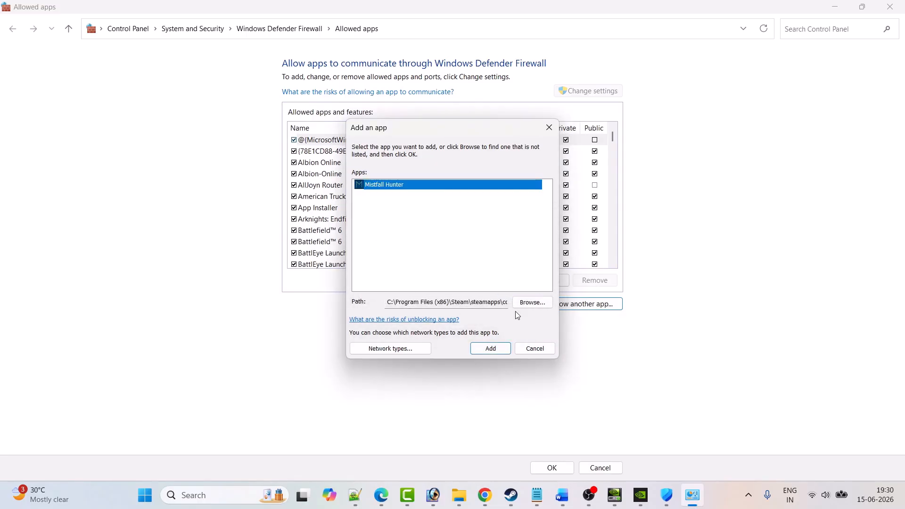
Step: Try to add MistfallHunter-Win64-Shipping from MistfallHunter\Binaries\Win64 to the firewall's allowed apps, and save the allowed apps settings
{"action": "left_click", "coordinate": [532, 302]}
{"action": "double_click", "coordinate": [410, 222]}
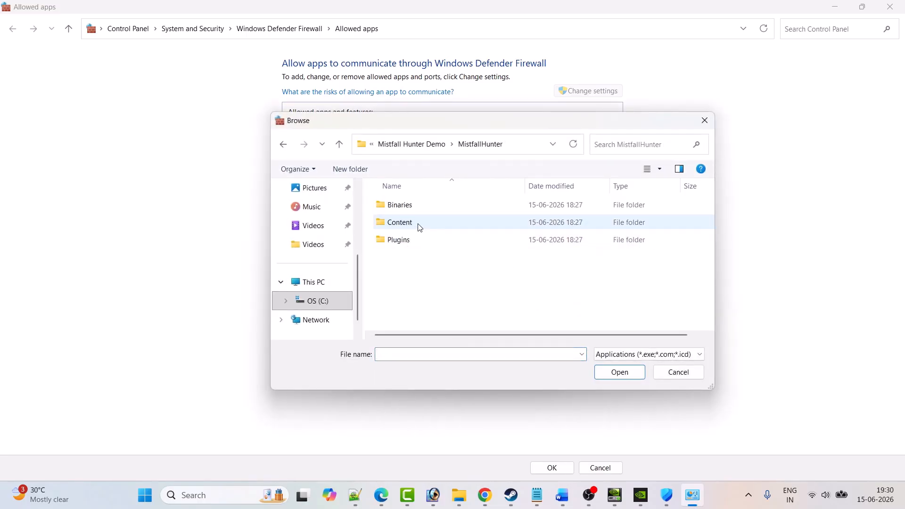
{"action": "double_click", "coordinate": [406, 206]}
{"action": "double_click", "coordinate": [410, 209]}
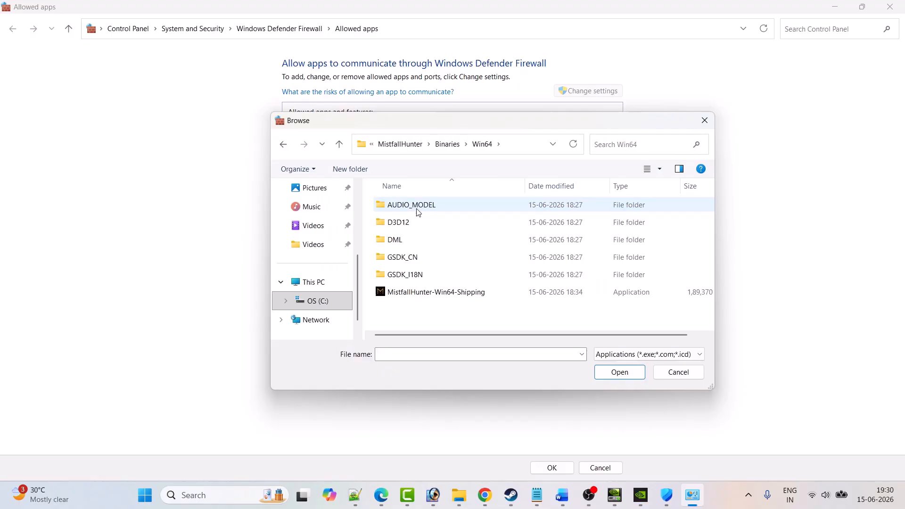
{"action": "left_click", "coordinate": [423, 294]}
{"action": "left_click", "coordinate": [618, 374]}
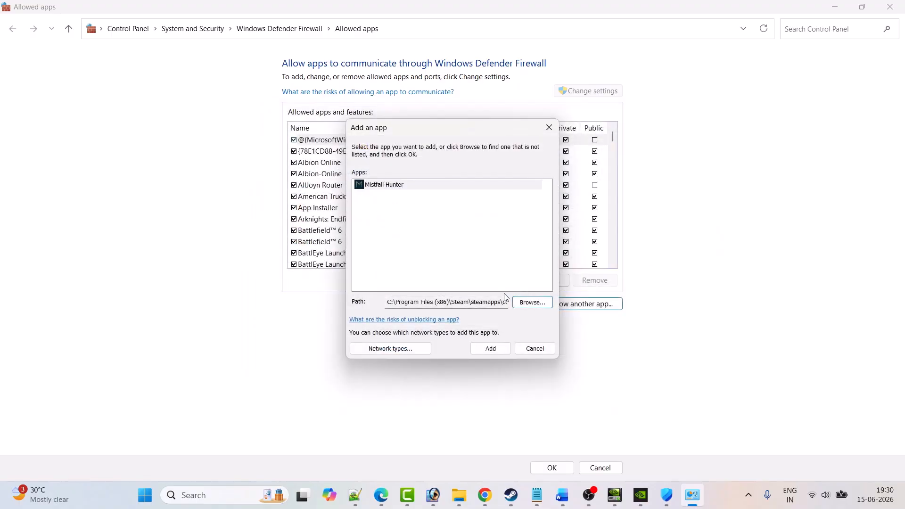
{"action": "left_click", "coordinate": [486, 349]}
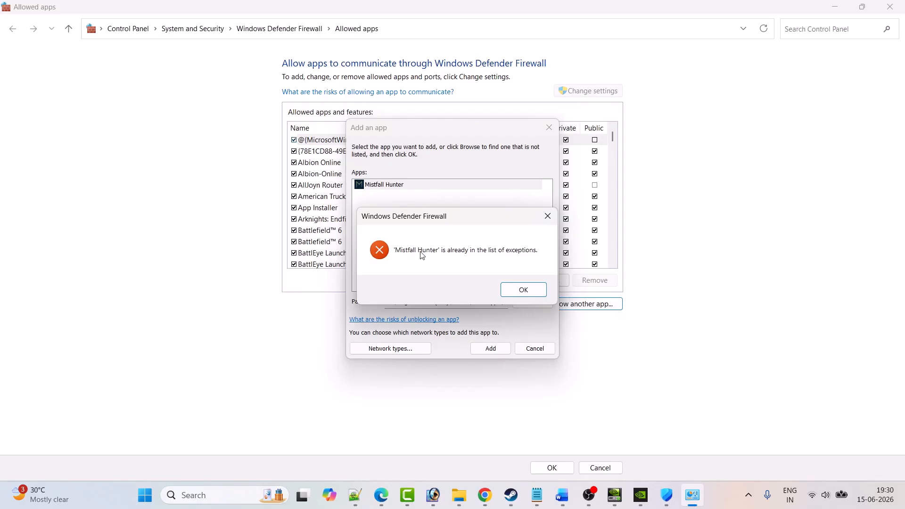
{"action": "left_click", "coordinate": [515, 290]}
{"action": "left_click", "coordinate": [549, 128]}
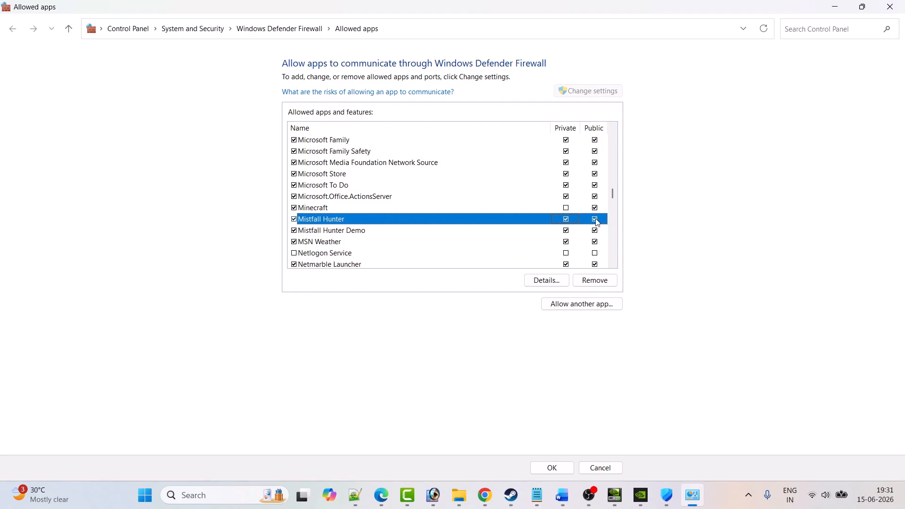
{"action": "left_click", "coordinate": [553, 468]}
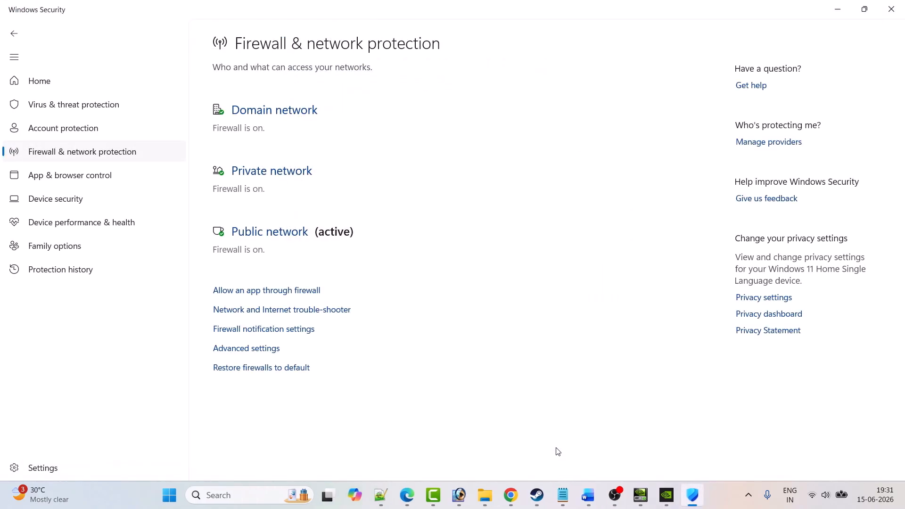
Step: Switch to the Word guide and review the third-party antivirus advice under Fix 5 through the Fix 6 heading
{"action": "left_click", "coordinate": [546, 503]}
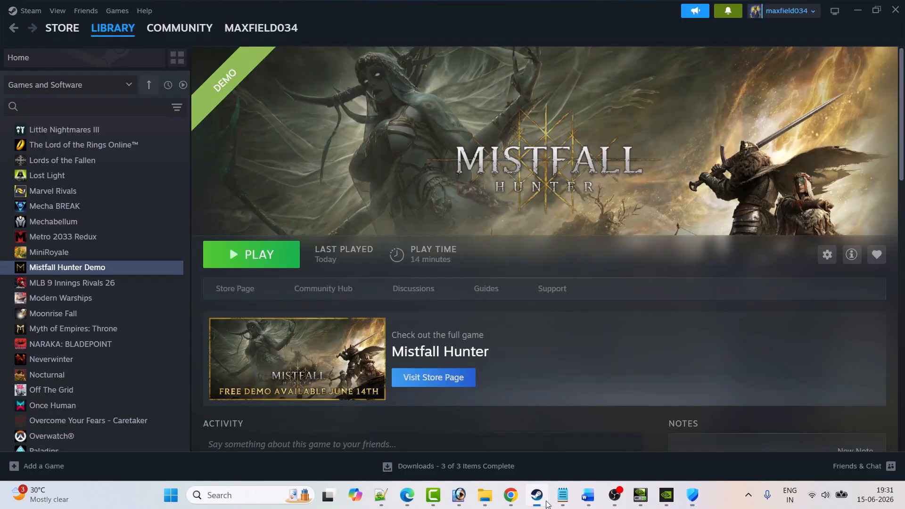
{"action": "left_click", "coordinate": [590, 495]}
{"action": "scroll", "coordinate": [423, 324], "scroll_direction": "down", "scroll_amount": 1}
{"action": "scroll", "coordinate": [386, 259], "scroll_direction": "up", "scroll_amount": 1}
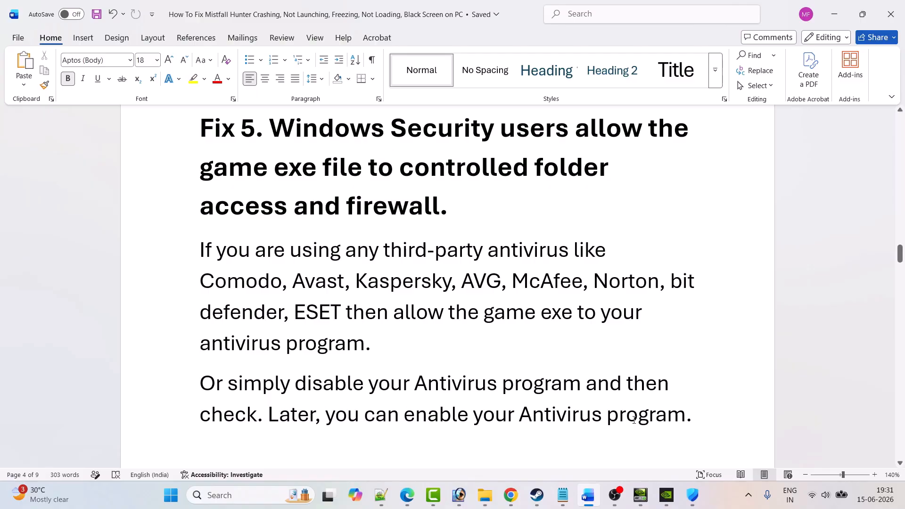
{"action": "scroll", "coordinate": [419, 271], "scroll_direction": "down", "scroll_amount": 8}
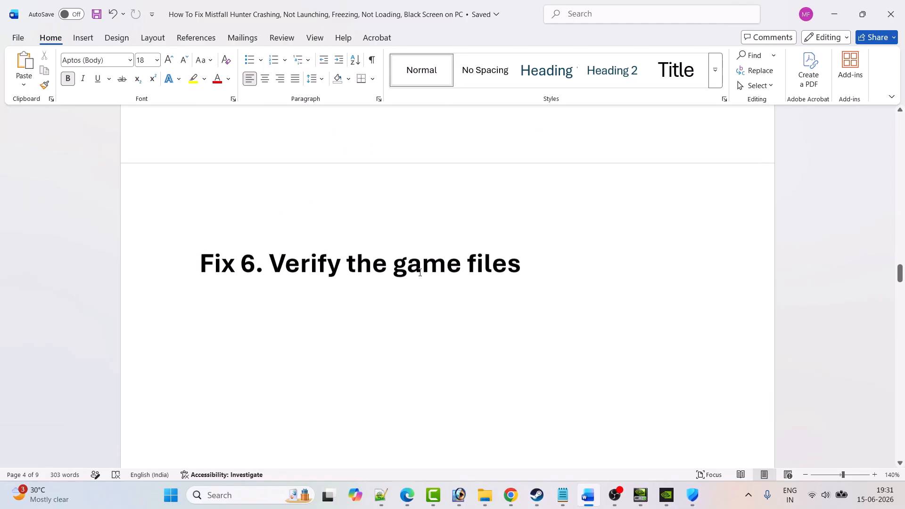
Step: Switch to Steam and view the Installed Files properties of Mistfall Hunter Demo with the file integrity verification option
{"action": "left_click", "coordinate": [539, 495]}
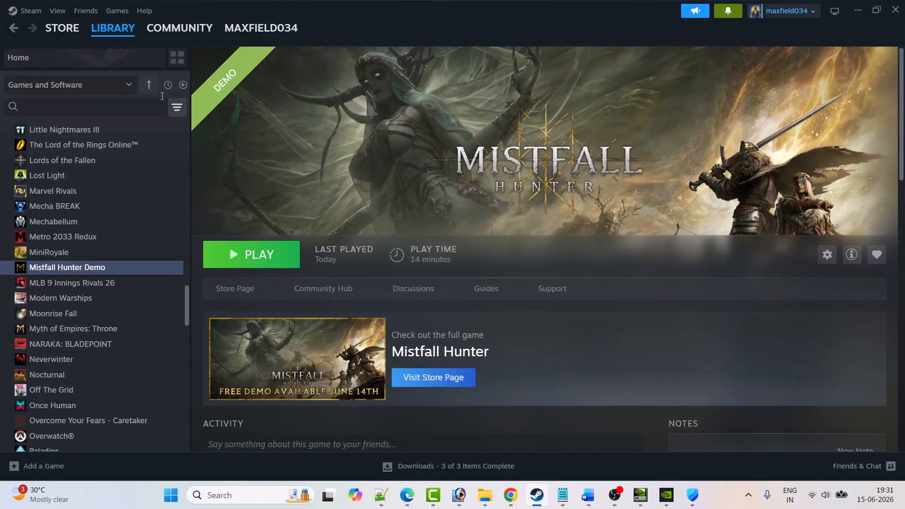
{"action": "right_click", "coordinate": [92, 268]}
{"action": "left_click", "coordinate": [138, 357]}
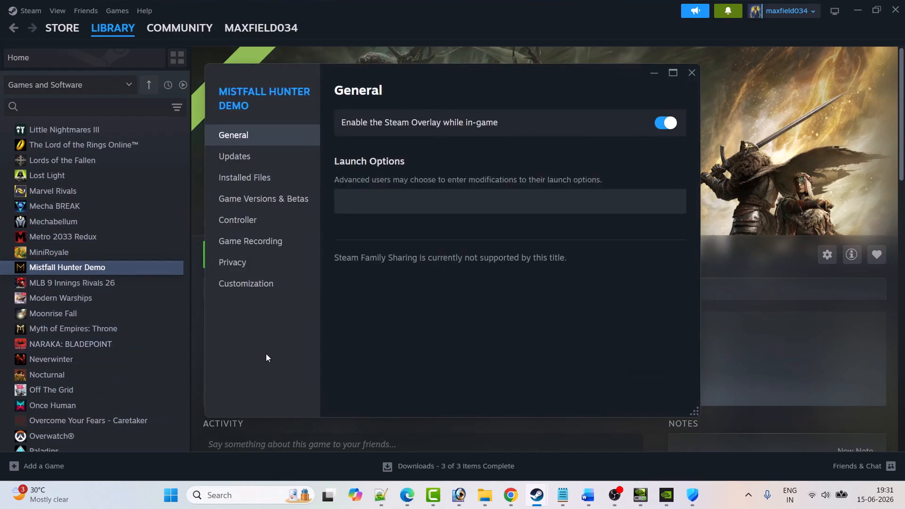
{"action": "left_click", "coordinate": [242, 182]}
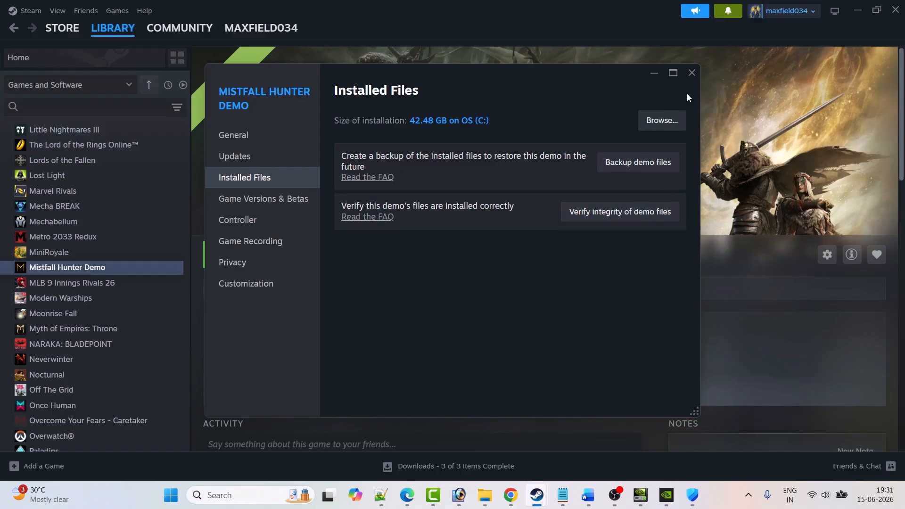
{"action": "left_click", "coordinate": [692, 72]}
Step: Check Fix 7 in the Word guide and open the Windows Graphics settings
{"action": "left_click", "coordinate": [588, 495]}
{"action": "scroll", "coordinate": [404, 311], "scroll_direction": "down", "scroll_amount": 10}
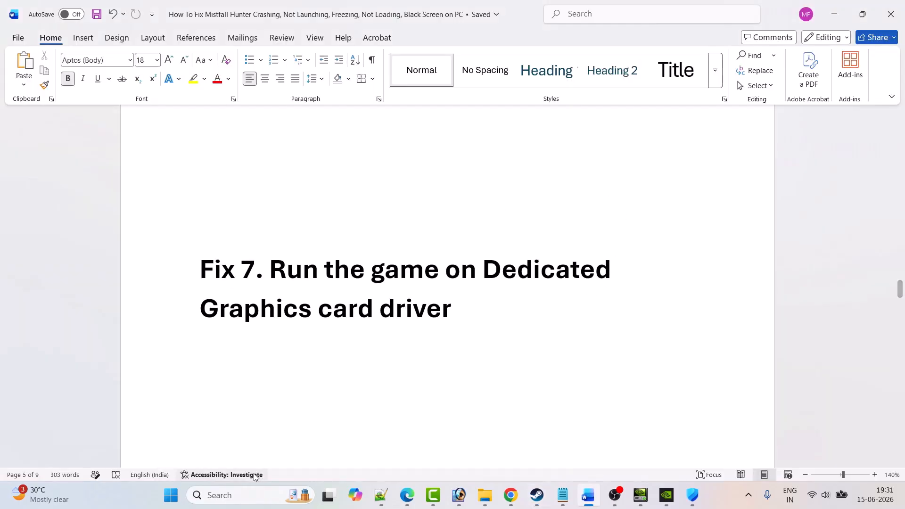
{"action": "left_click", "coordinate": [242, 495]}
{"action": "type", "text": "grap"}
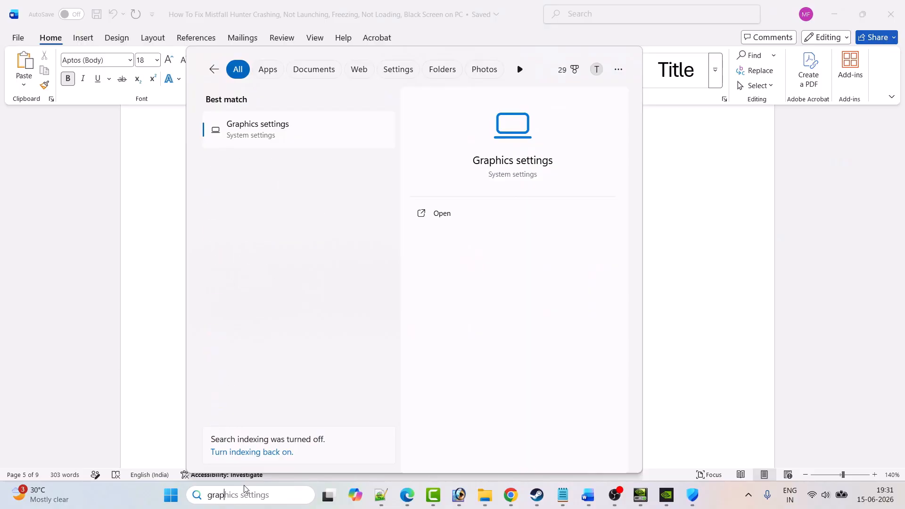
{"action": "type", "text": "hics settingsapics settings"}
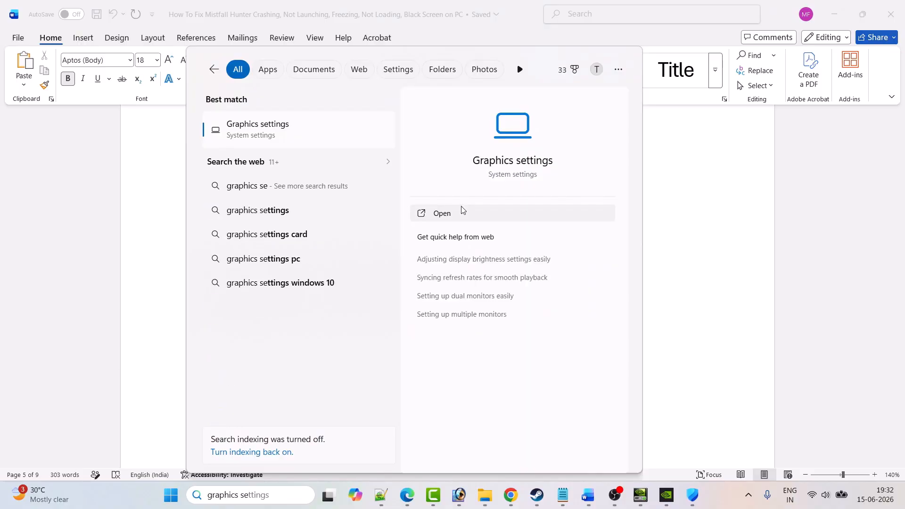
{"action": "left_click", "coordinate": [461, 208]}
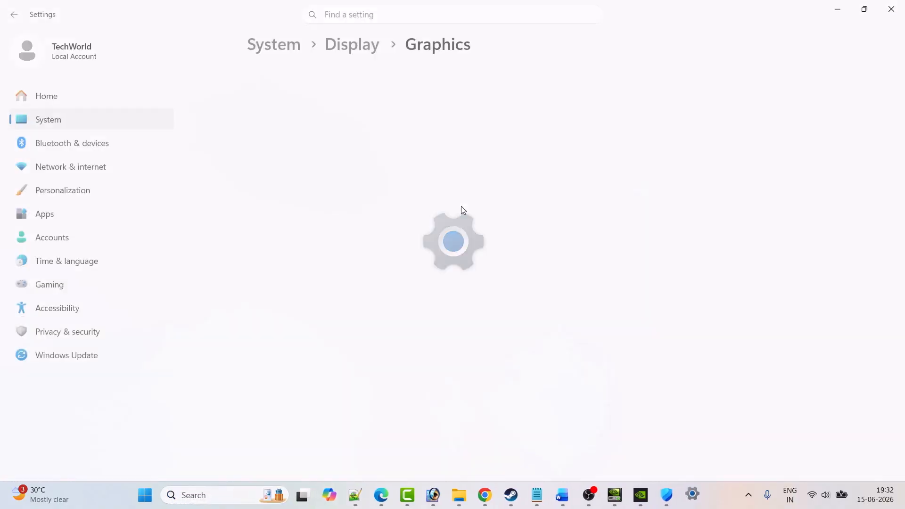
Step: Start adding a desktop app to the custom graphics settings and browse to C:\Program Files (x86)\Steam\steamapps\common
{"action": "left_click", "coordinate": [652, 332]}
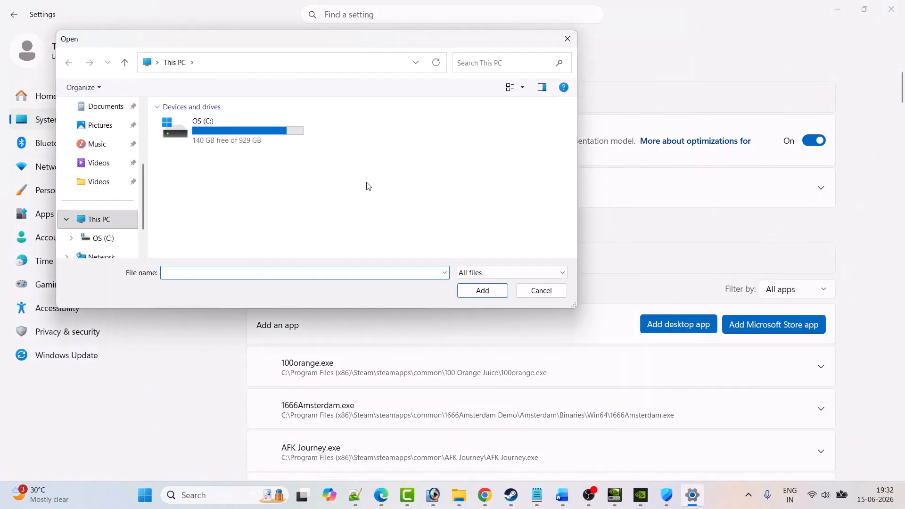
{"action": "double_click", "coordinate": [244, 126]}
{"action": "left_click", "coordinate": [212, 176]}
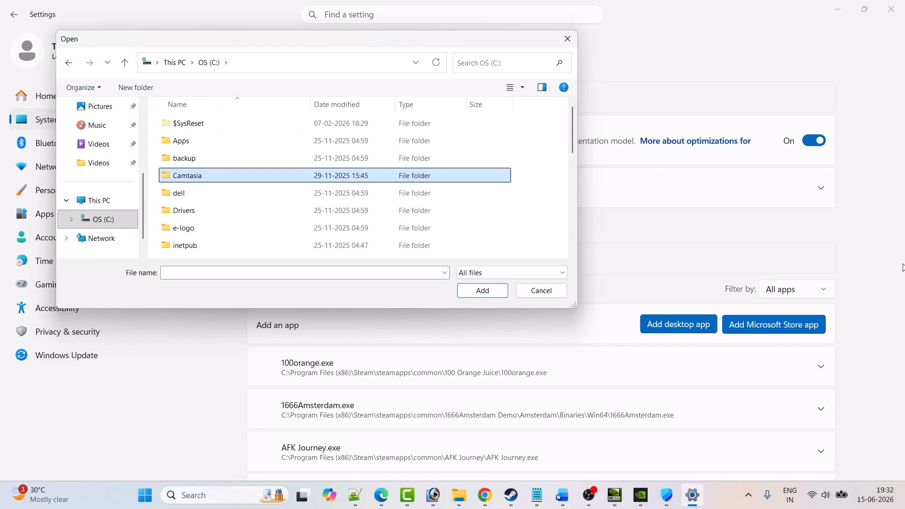
{"action": "key", "text": "p"}
{"action": "key", "text": "p"}
{"action": "key", "text": "p"}
{"action": "key", "text": "Return"}
{"action": "key", "text": "s"}
{"action": "key", "text": "Return"}
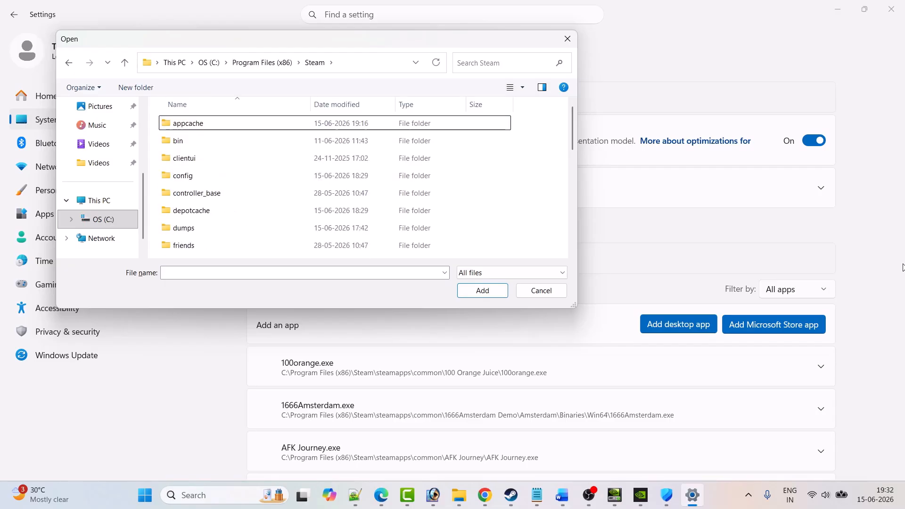
{"action": "key", "text": "s"}
{"action": "key", "text": "s"}
{"action": "key", "text": "Return"}
Step: Add MistfallHunter-Win64-Shipping from Mistfall Hunter Demo\MistfallHunter\Binaries\Win64 to the custom graphics settings apps
{"action": "key", "text": "Return"}
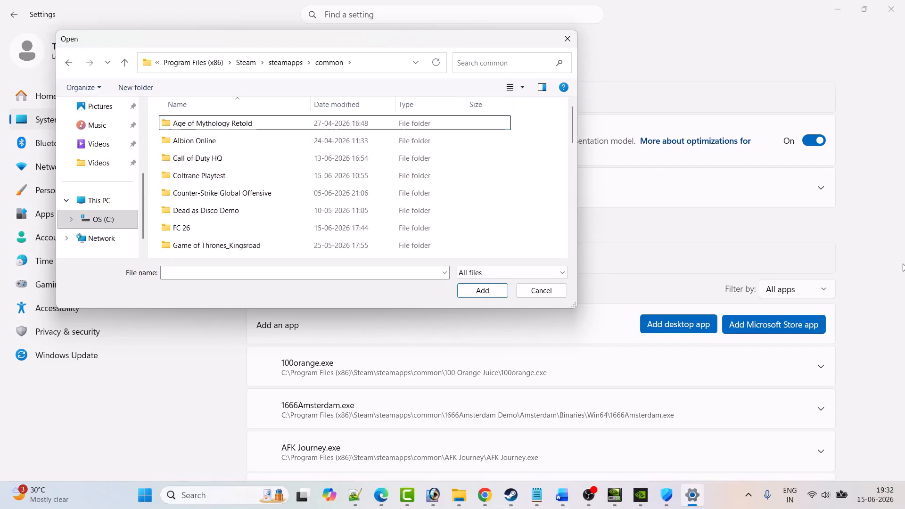
{"action": "key", "text": "m"}
{"action": "key", "text": "m"}
{"action": "key", "text": "m"}
{"action": "key", "text": "Return"}
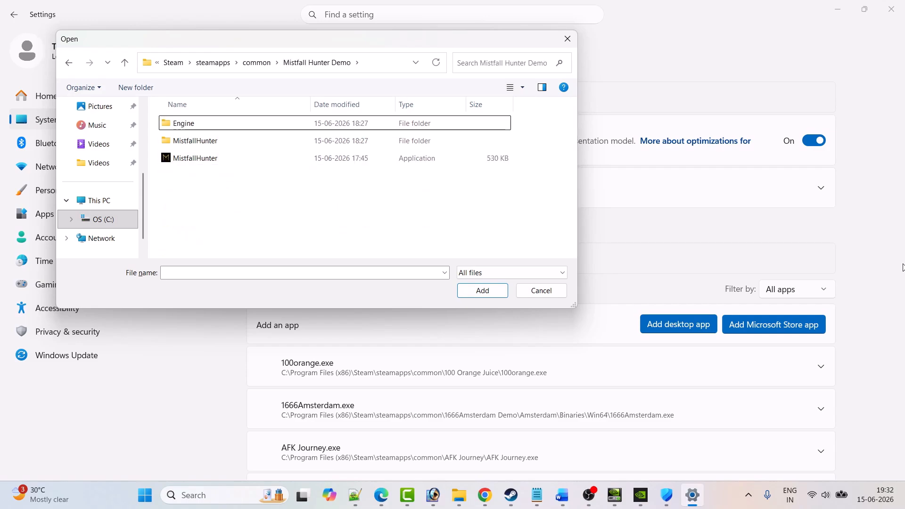
{"action": "double_click", "coordinate": [208, 142]}
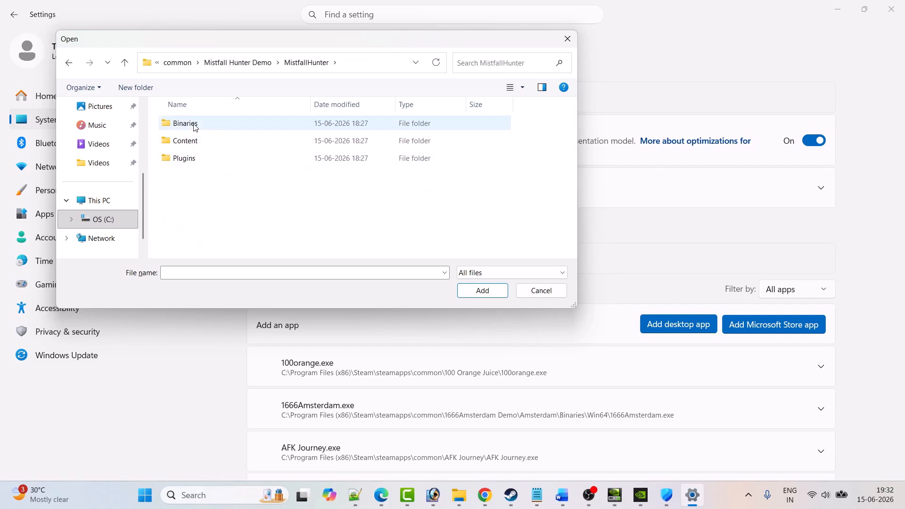
{"action": "double_click", "coordinate": [195, 127]}
{"action": "double_click", "coordinate": [194, 128]}
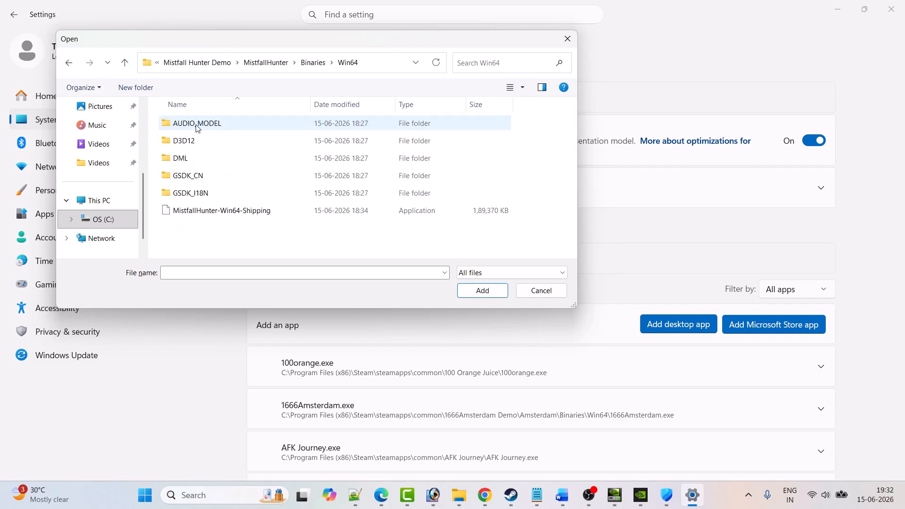
{"action": "left_click", "coordinate": [208, 215]}
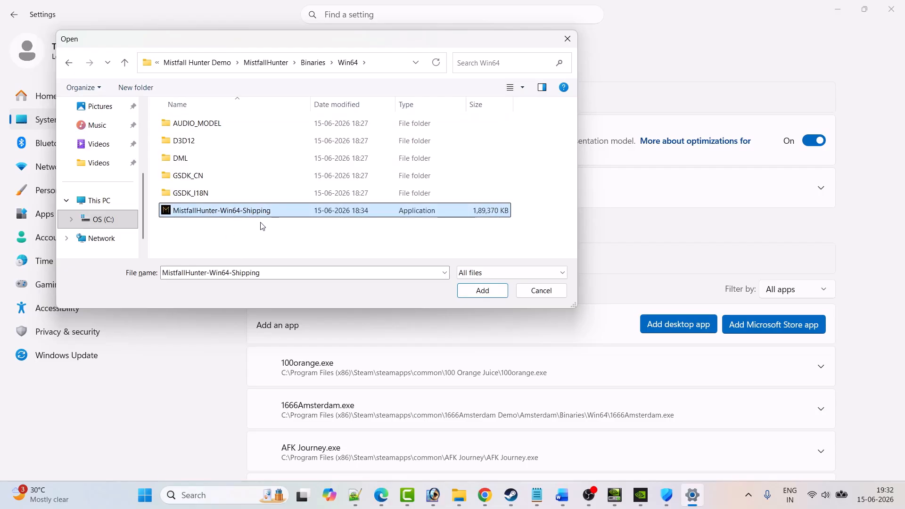
{"action": "left_click", "coordinate": [476, 290]}
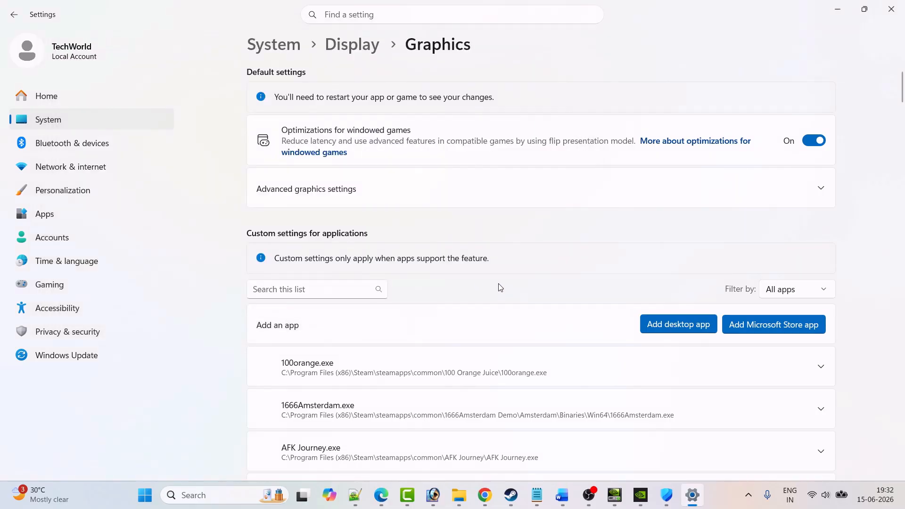
Step: Set the GPU preference of Mistfall Hunter in the custom graphics settings to High Performance (NVIDIA GeForce RTX 3050 6GB Laptop GPU)
{"action": "scroll", "coordinate": [516, 286], "scroll_direction": "down", "scroll_amount": 10}
{"action": "scroll", "coordinate": [519, 286], "scroll_direction": "down", "scroll_amount": 20}
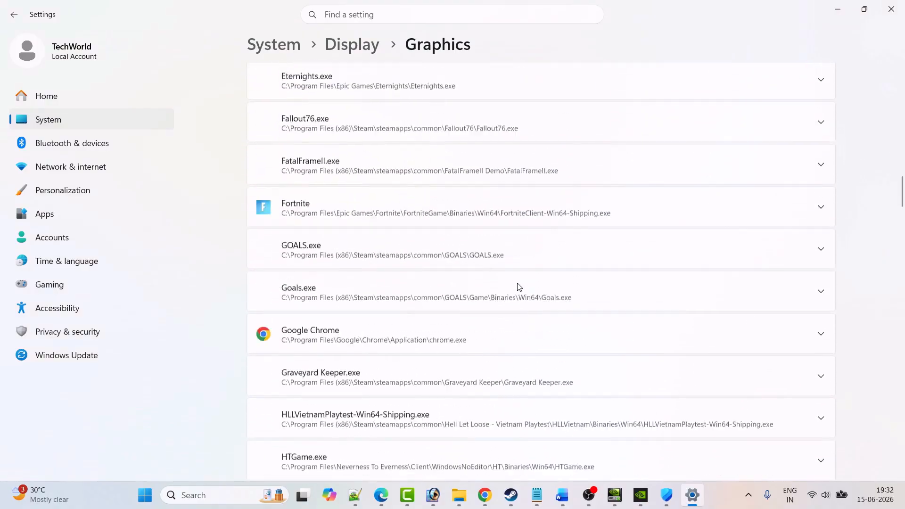
{"action": "scroll", "coordinate": [519, 290], "scroll_direction": "down", "scroll_amount": 7}
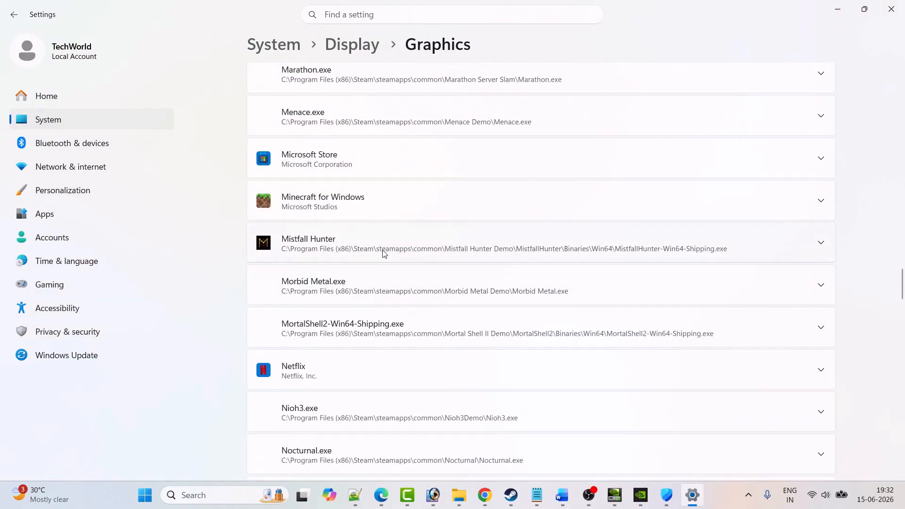
{"action": "left_click", "coordinate": [384, 254]}
{"action": "scroll", "coordinate": [330, 240], "scroll_direction": "down", "scroll_amount": 2}
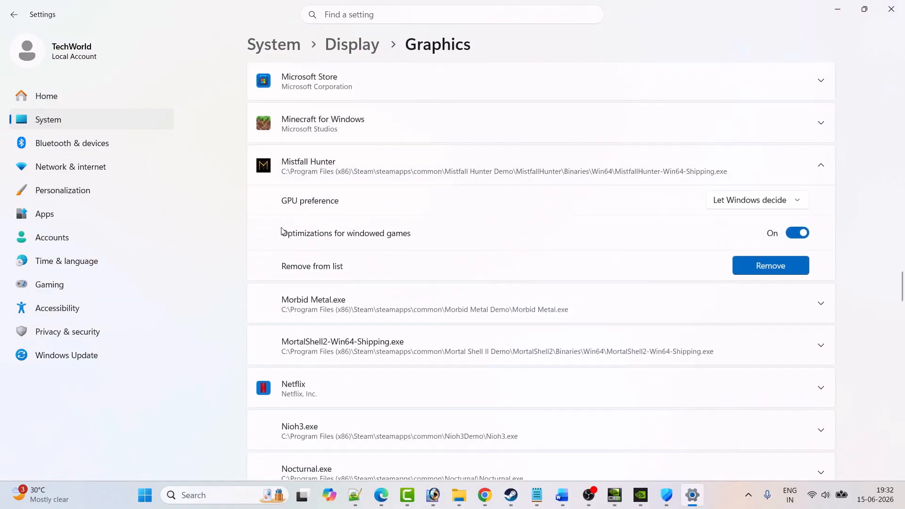
{"action": "left_click", "coordinate": [775, 208]}
{"action": "left_click", "coordinate": [736, 242]}
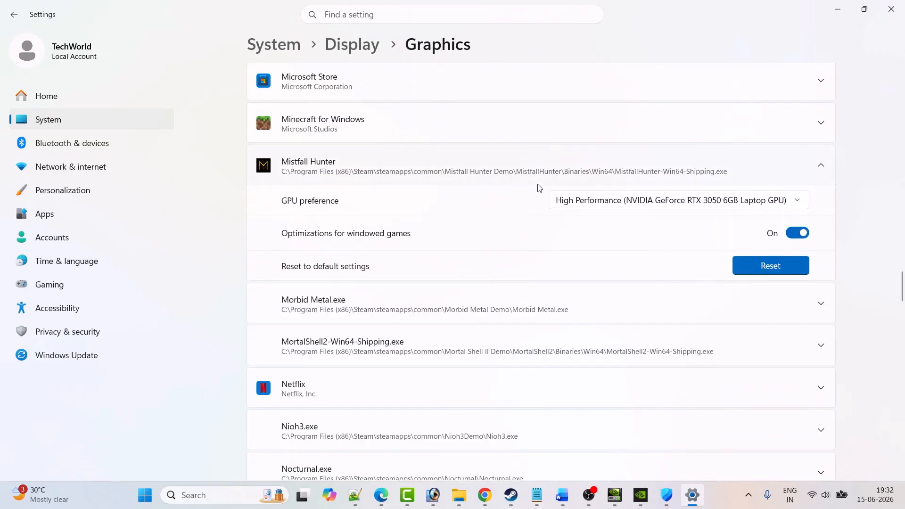
Step: Check Fix 8 in the Word guide and open NVIDIA Control Panel
{"action": "left_click", "coordinate": [511, 496]}
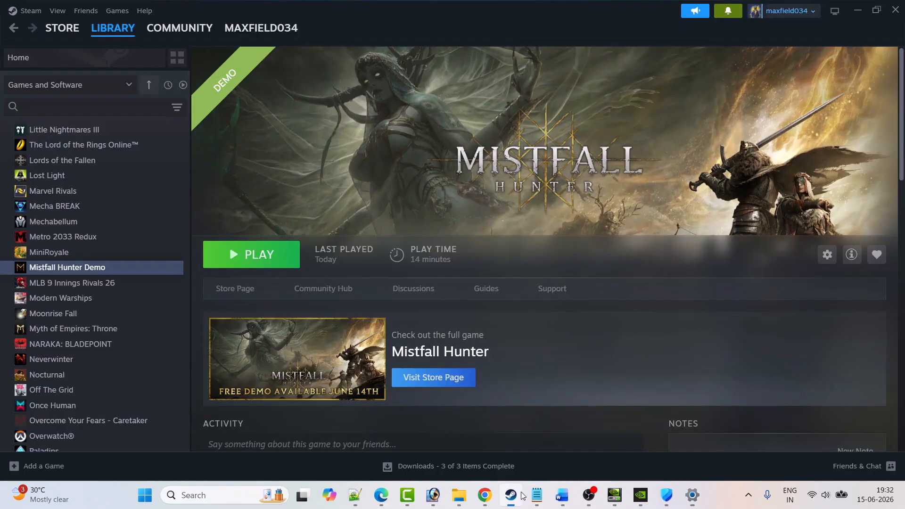
{"action": "left_click", "coordinate": [562, 496]}
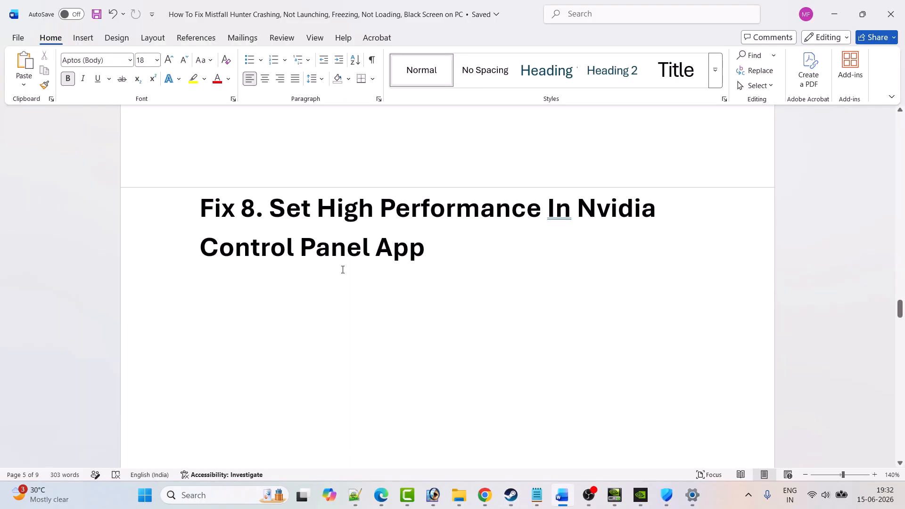
{"action": "left_click", "coordinate": [194, 496]}
{"action": "type", "text": "Nvidia Control Panel"}
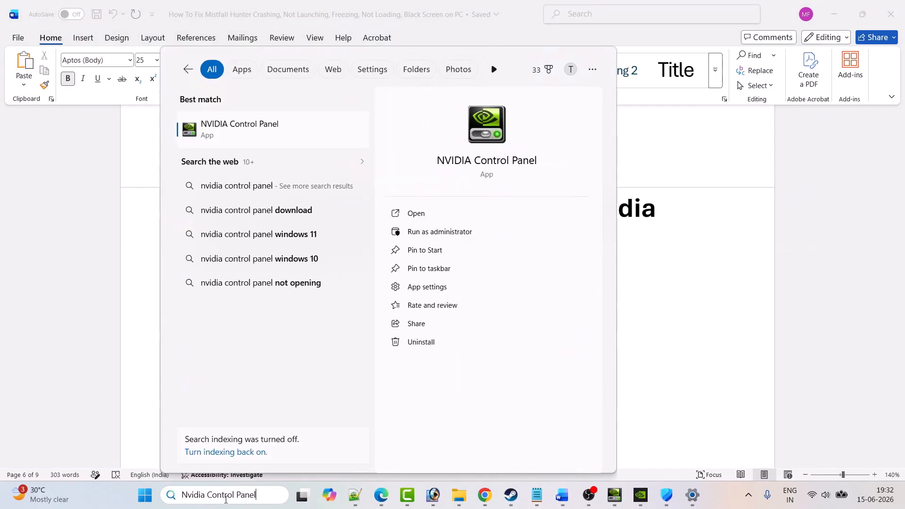
{"action": "left_click", "coordinate": [456, 220]}
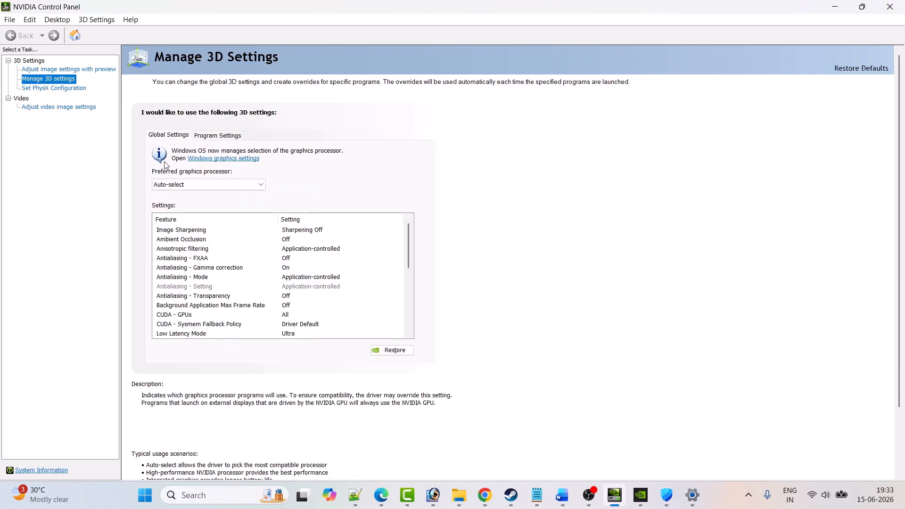
Step: Add Mistfall Hunter from the recently used programs to the program-specific 3D settings
{"action": "left_click", "coordinate": [217, 135]}
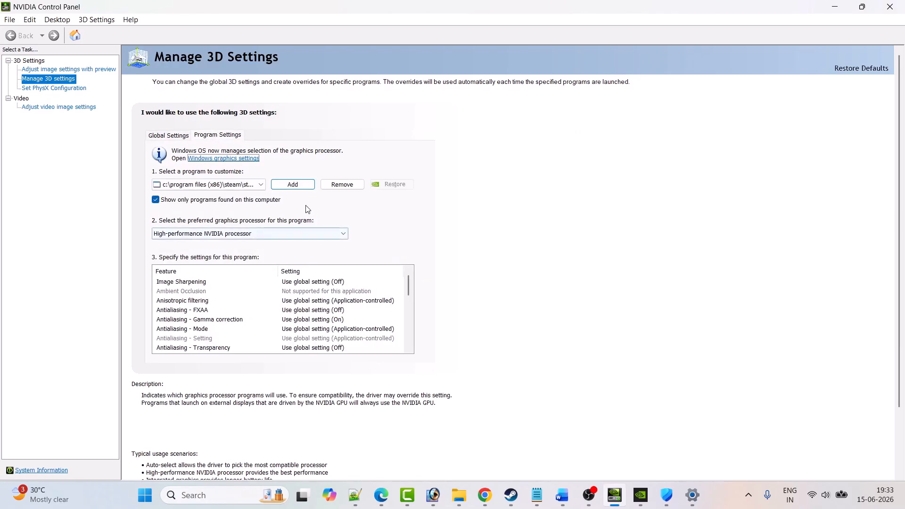
{"action": "left_click", "coordinate": [293, 184]}
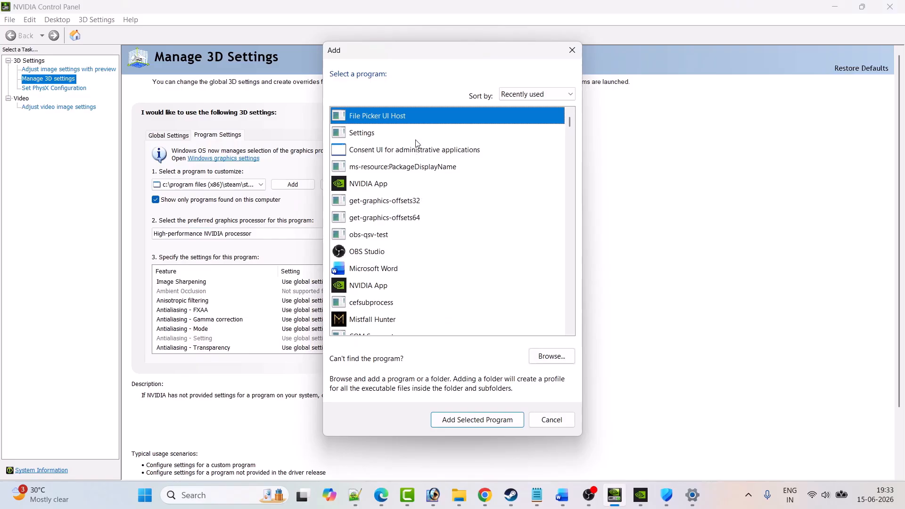
{"action": "scroll", "coordinate": [443, 257], "scroll_direction": "down", "scroll_amount": 1}
{"action": "left_click", "coordinate": [382, 270]}
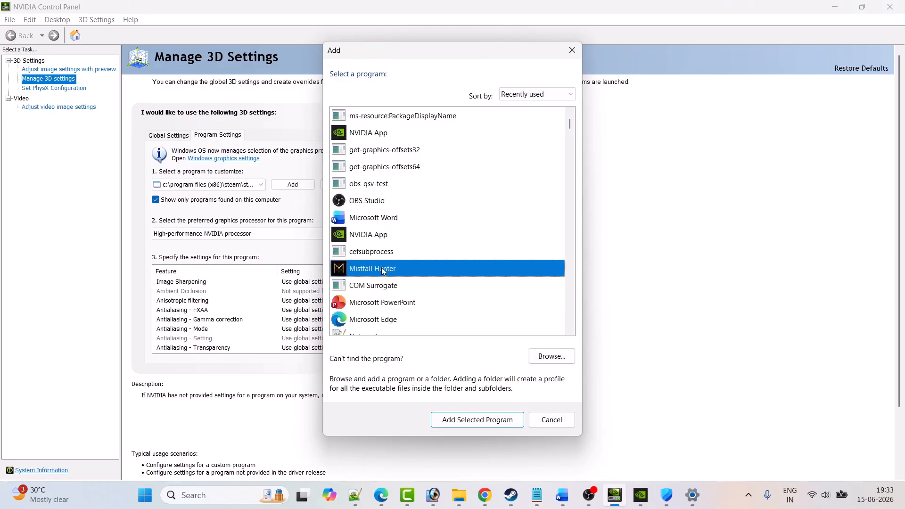
{"action": "left_click", "coordinate": [466, 421]}
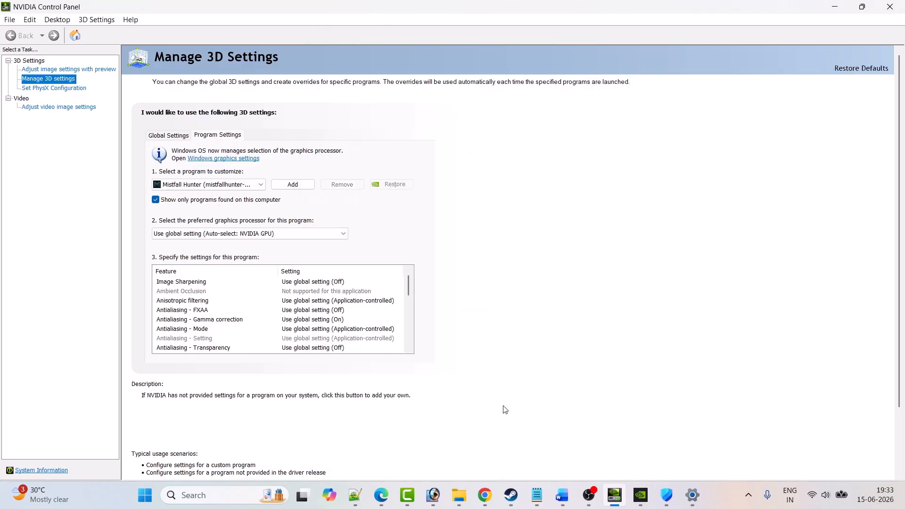
Step: Start adding a program to the 3D settings again and browse to C:\Program Files (x86)\Steam\steamapps\common
{"action": "left_click", "coordinate": [296, 187]}
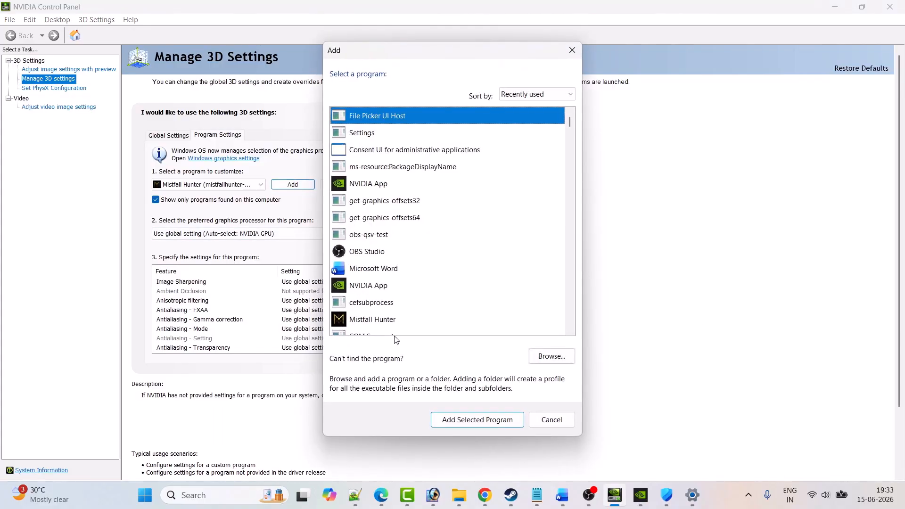
{"action": "scroll", "coordinate": [395, 338], "scroll_direction": "down", "scroll_amount": 1}
{"action": "left_click", "coordinate": [380, 272]}
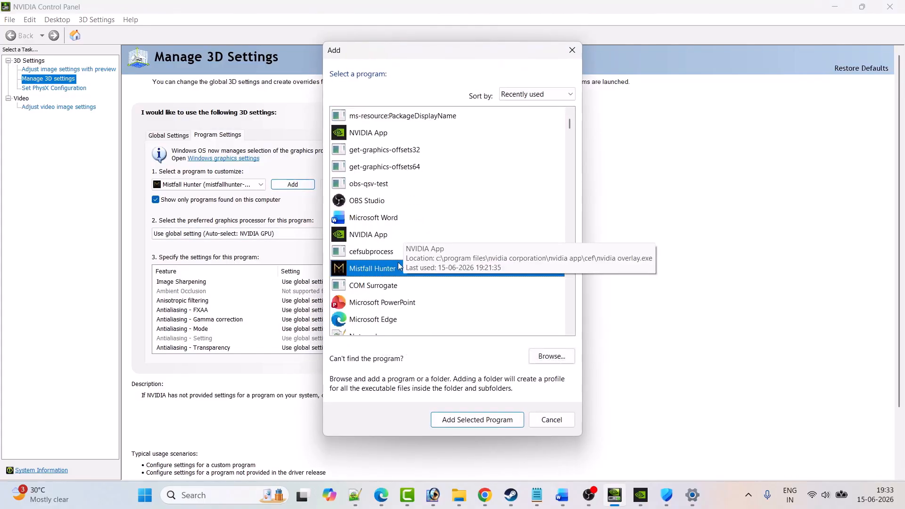
{"action": "left_click", "coordinate": [552, 356]}
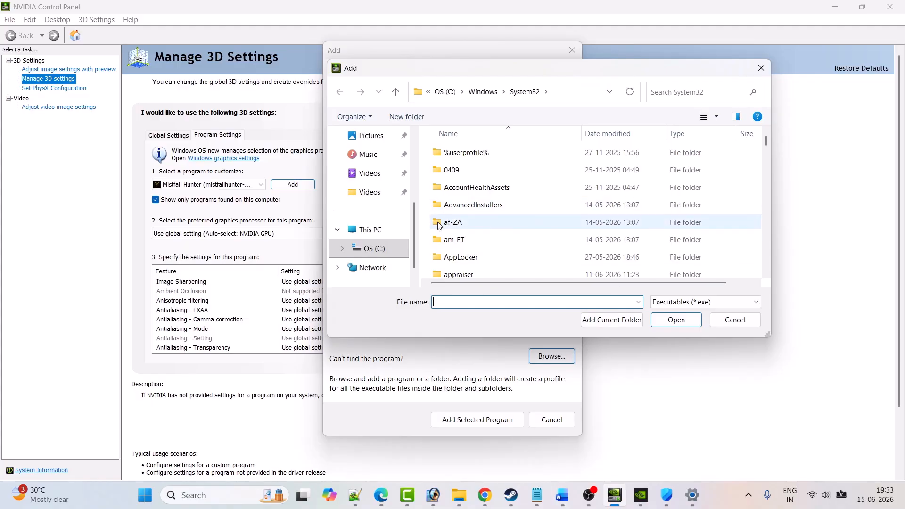
{"action": "left_click", "coordinate": [370, 231]}
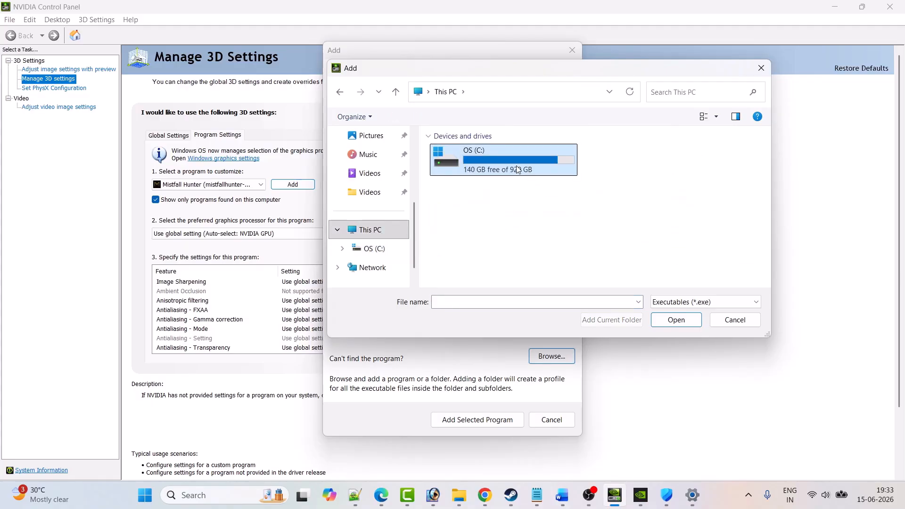
{"action": "double_click", "coordinate": [518, 170]}
{"action": "scroll", "coordinate": [519, 188], "scroll_direction": "down", "scroll_amount": 3}
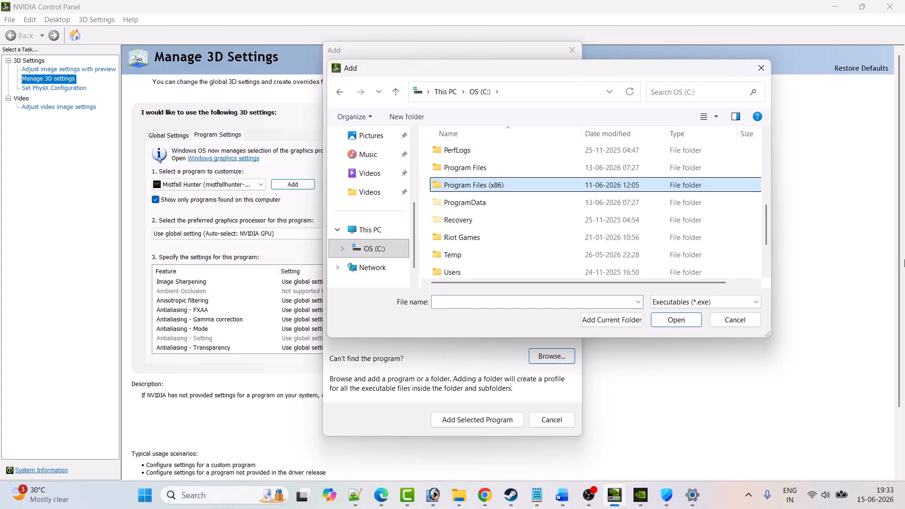
{"action": "key", "text": "Return"}
{"action": "key", "text": "s"}
{"action": "key", "text": "Return"}
{"action": "key", "text": "s"}
{"action": "key", "text": "s"}
{"action": "key", "text": "Return"}
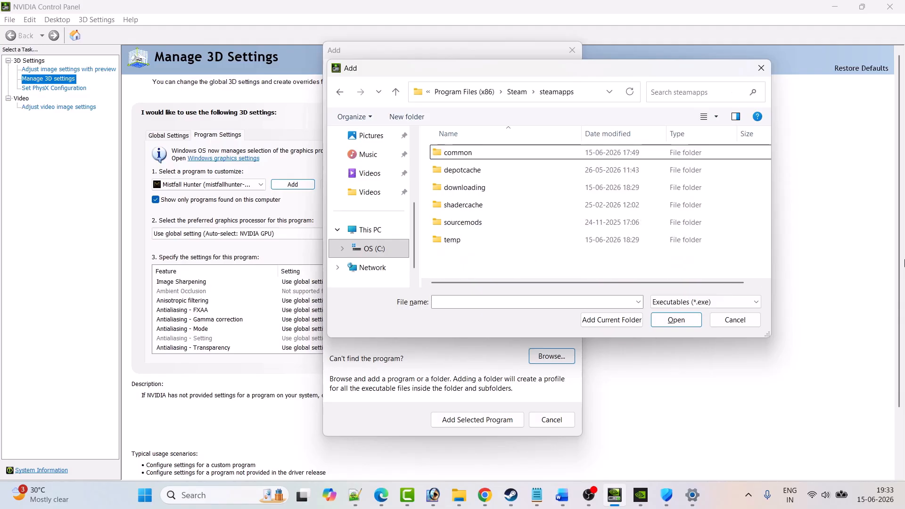
{"action": "key", "text": "Return"}
Step: Add MistfallHunter-Win64-Shipping from Mistfall Hunter Demo\MistfallHunter\Binaries\Win64 as the program to customize
{"action": "key", "text": "m"}
{"action": "key", "text": "m"}
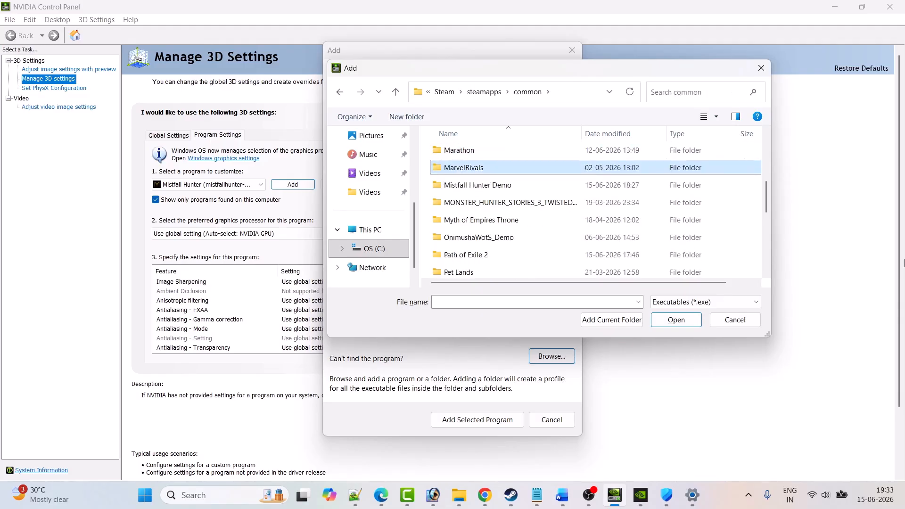
{"action": "key", "text": "m"}
{"action": "key", "text": "Return"}
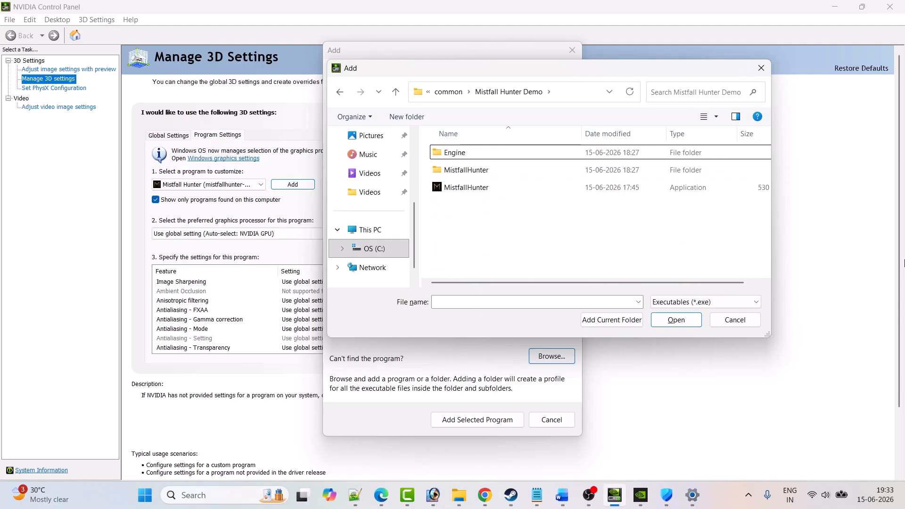
{"action": "double_click", "coordinate": [525, 173]}
{"action": "double_click", "coordinate": [486, 152]}
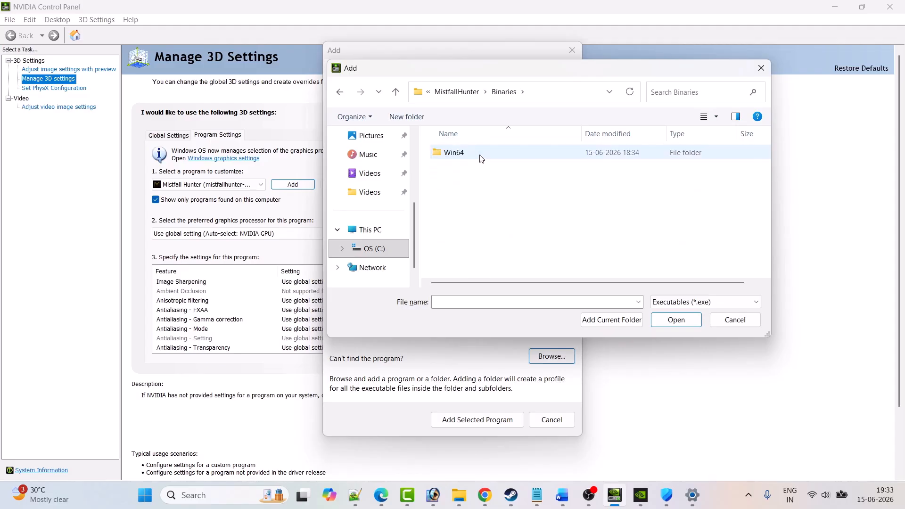
{"action": "double_click", "coordinate": [480, 154]}
{"action": "left_click", "coordinate": [485, 242]}
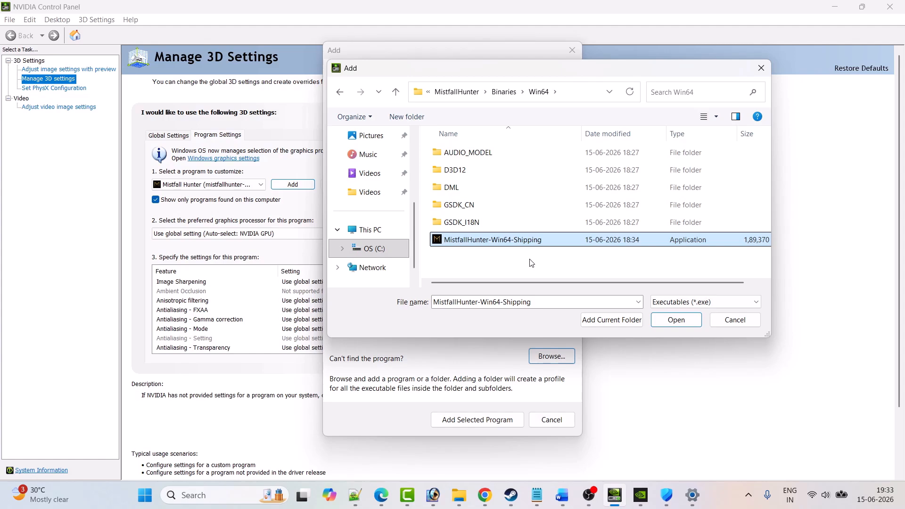
{"action": "left_click", "coordinate": [681, 321]}
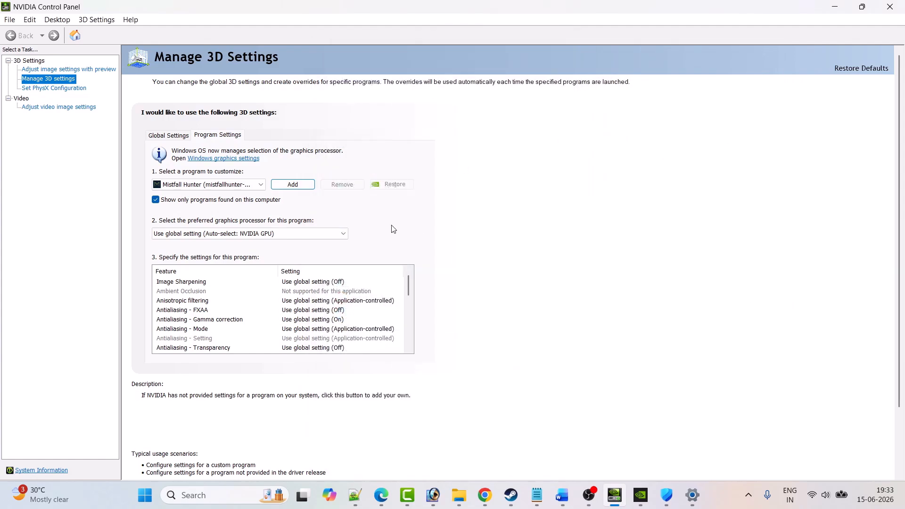
Step: Set Mistfall Hunter's preferred graphics processor to High-performance NVIDIA processor and apply the change
{"action": "left_click", "coordinate": [230, 235]}
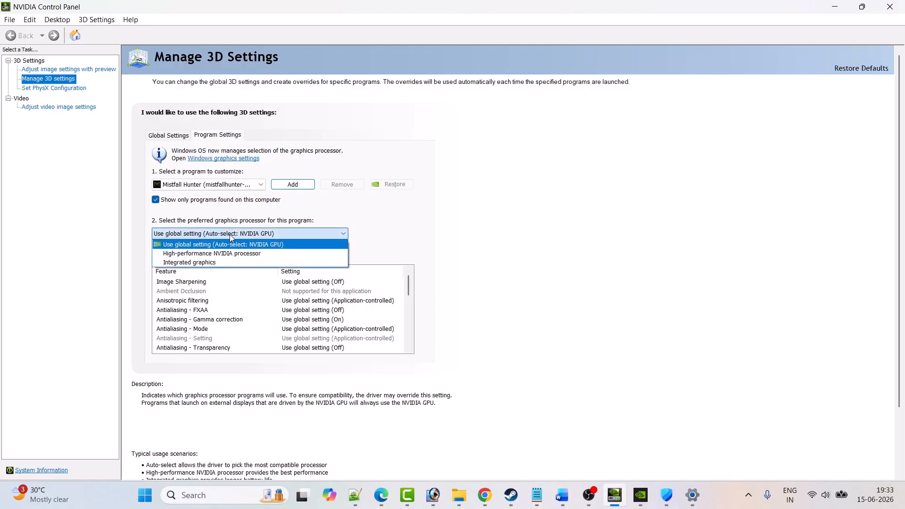
{"action": "left_click", "coordinate": [245, 254]}
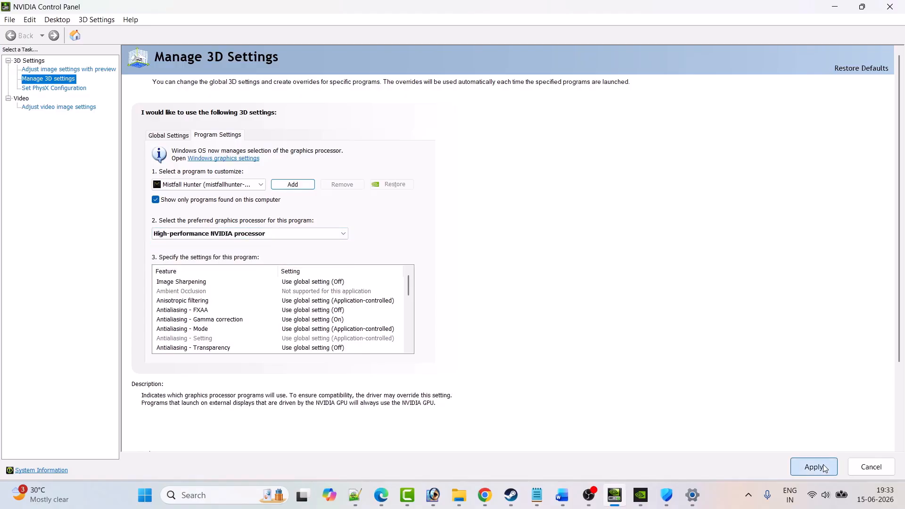
{"action": "left_click", "coordinate": [807, 472]}
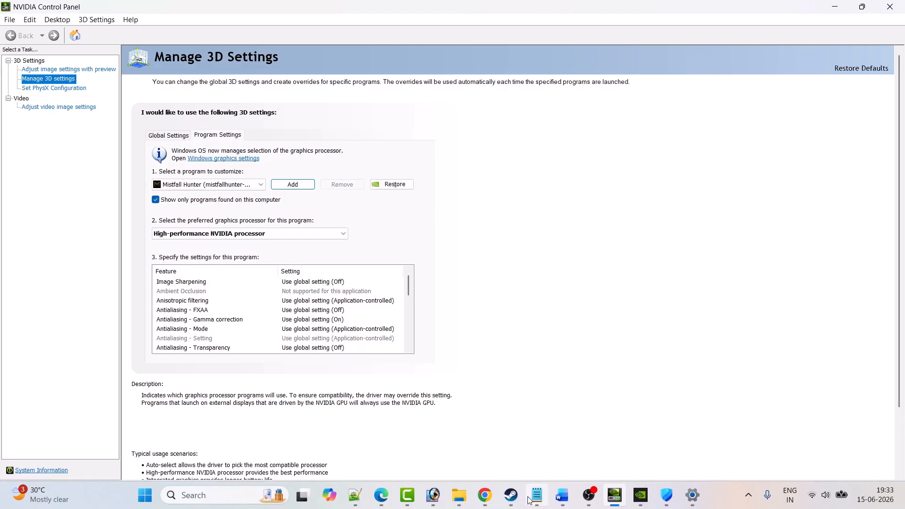
Step: Check Fix 9 in the Word guide and open the Windows Graphics settings
{"action": "left_click", "coordinate": [511, 495]}
{"action": "left_click", "coordinate": [562, 495]}
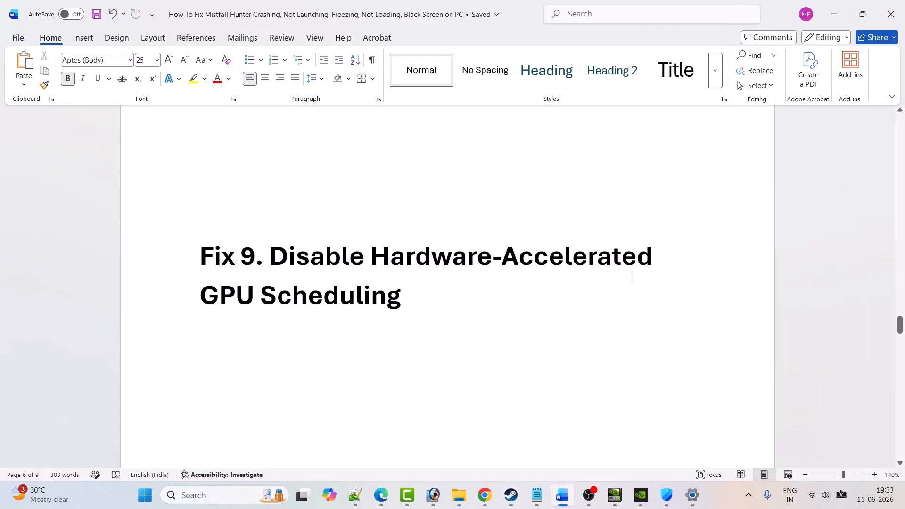
{"action": "left_click", "coordinate": [205, 495]}
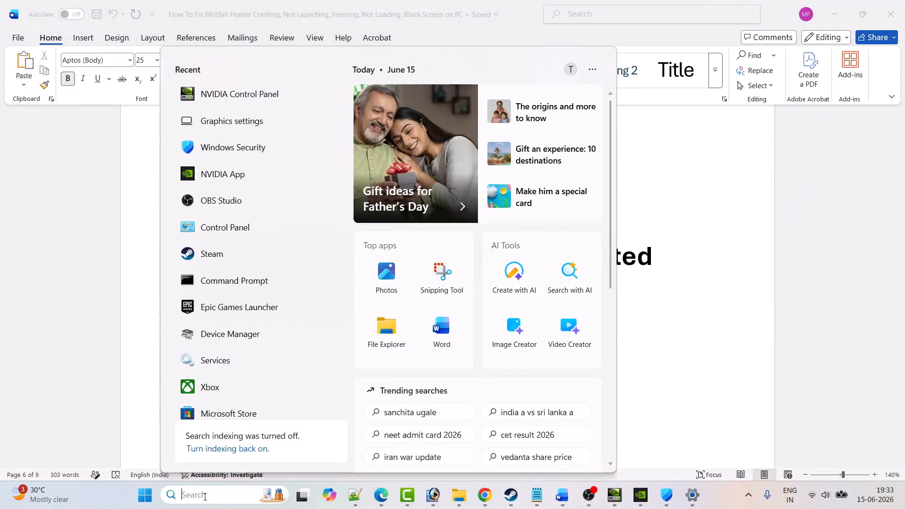
{"action": "type", "text": "graphics settings"}
{"action": "type", "text": "phi"}
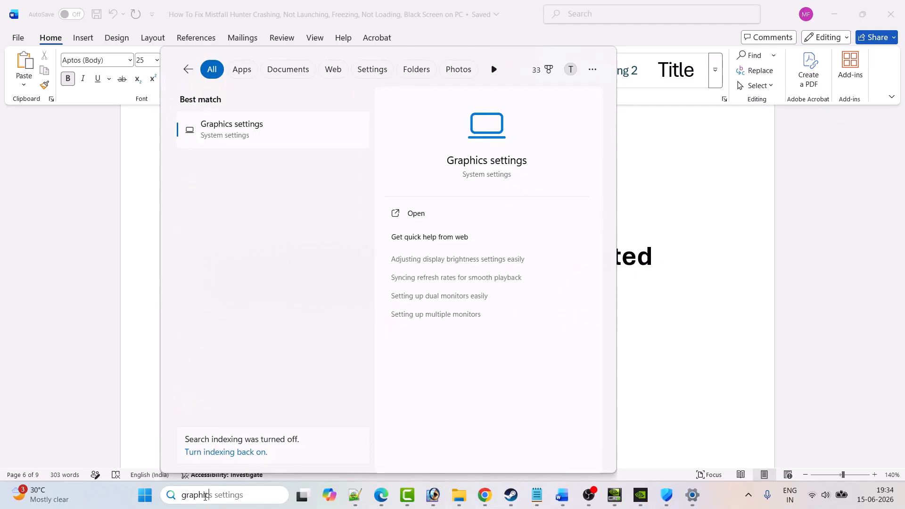
{"action": "type", "text": "cs set"}
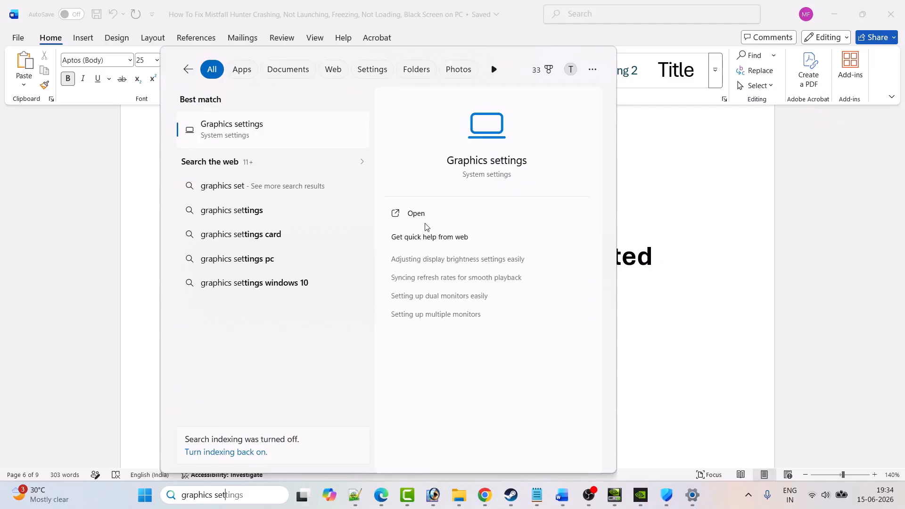
{"action": "left_click", "coordinate": [437, 216]}
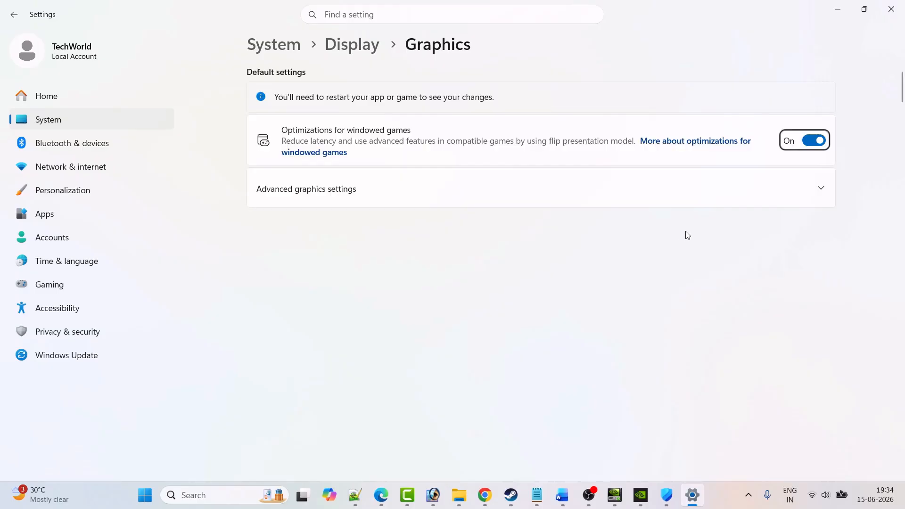
Step: Turn off Hardware-accelerated GPU scheduling in the advanced graphics settings and bring up the power options for restarting the PC
{"action": "left_click", "coordinate": [370, 191]}
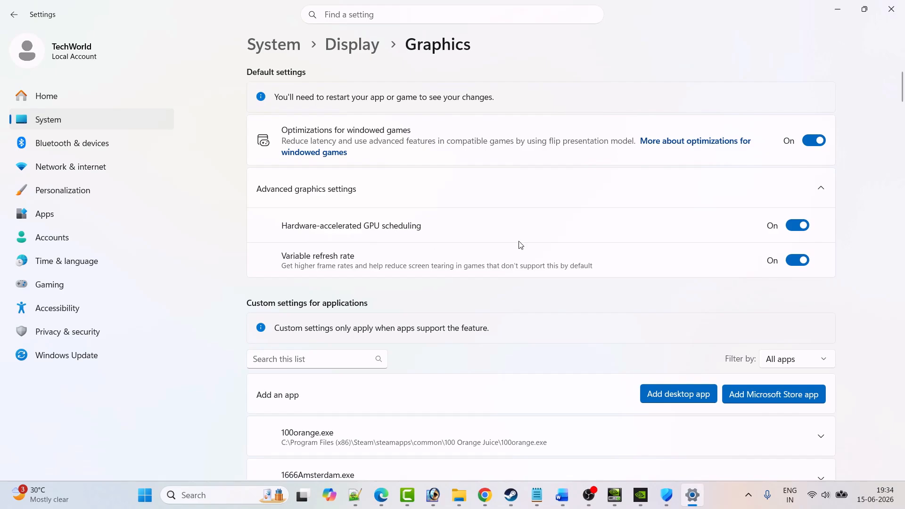
{"action": "left_click", "coordinate": [797, 226]}
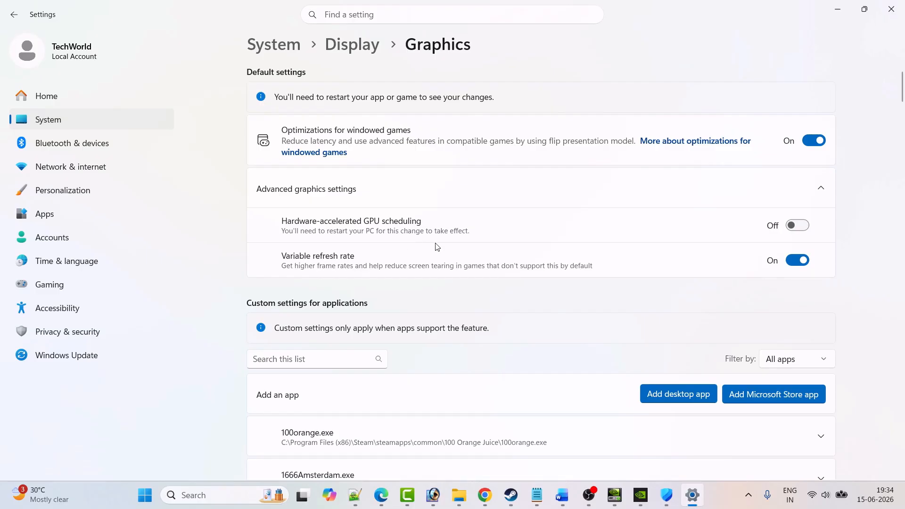
{"action": "left_click", "coordinate": [145, 496]}
{"action": "left_click", "coordinate": [599, 455]}
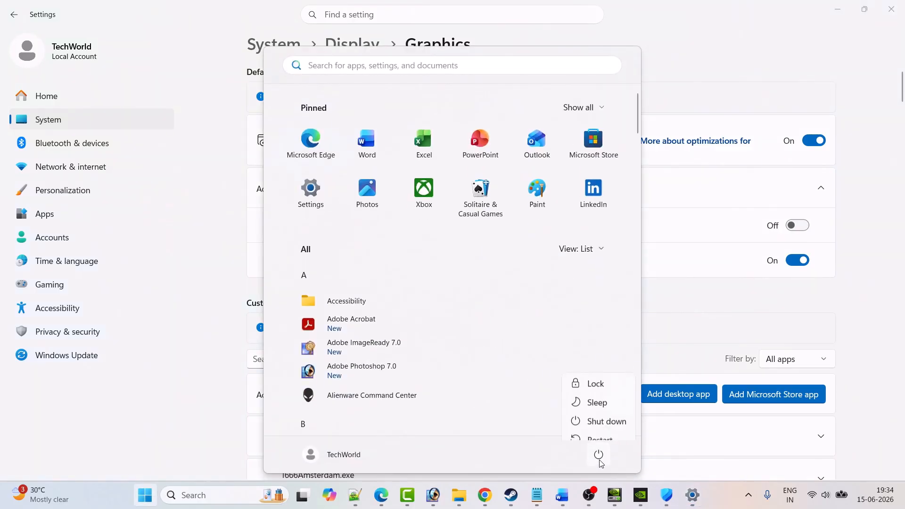
{"action": "left_click", "coordinate": [580, 430]}
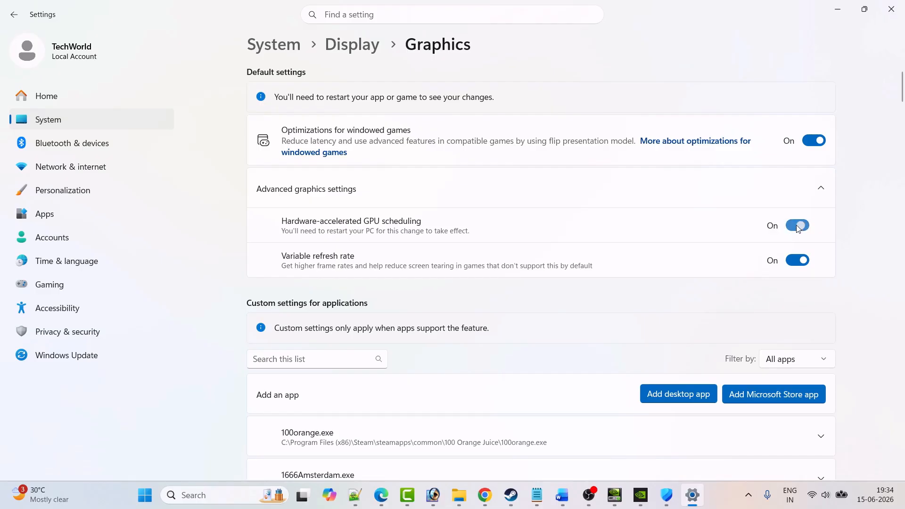
Step: Check Fix 10 in the Word guide, select its Visual C++ link and switch to the matching Microsoft Learn page in Chrome
{"action": "left_click", "coordinate": [568, 498]}
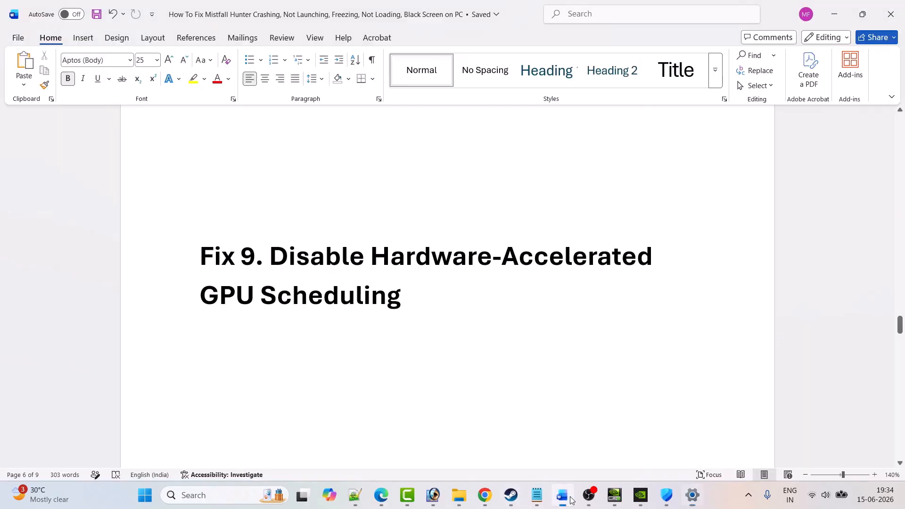
{"action": "scroll", "coordinate": [418, 294], "scroll_direction": "down", "scroll_amount": 7}
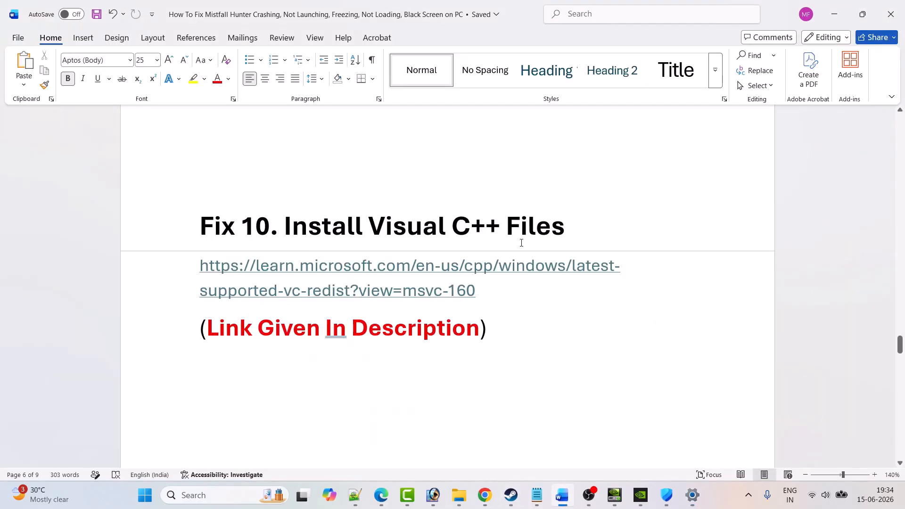
{"action": "left_click_drag", "start_coordinate": [488, 290], "coordinate": [202, 269]}
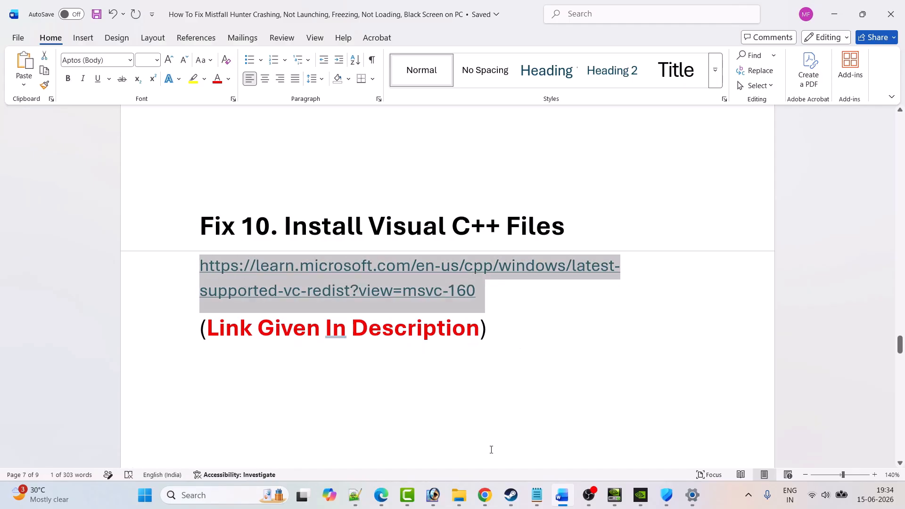
{"action": "left_click", "coordinate": [484, 495]}
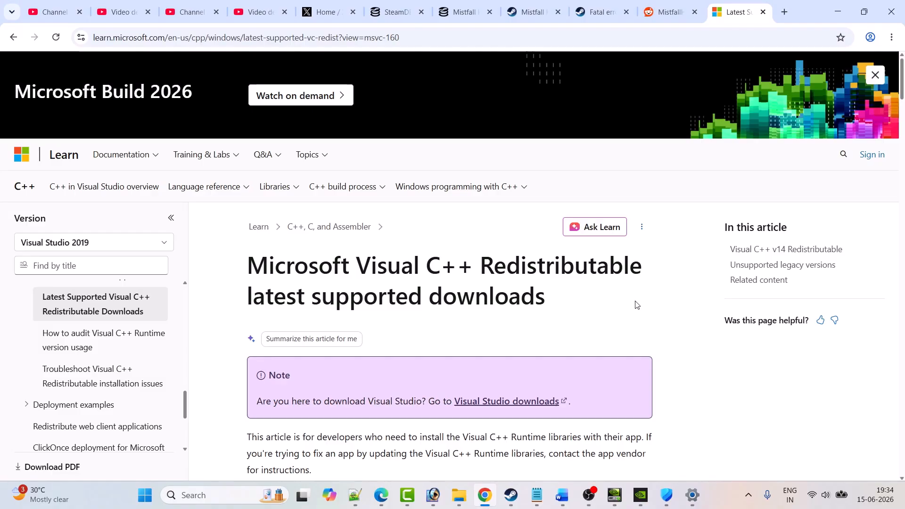
Step: Download the latest supported X64 and X86 Visual C++ Redistributable installers
{"action": "scroll", "coordinate": [636, 306], "scroll_direction": "down", "scroll_amount": 20}
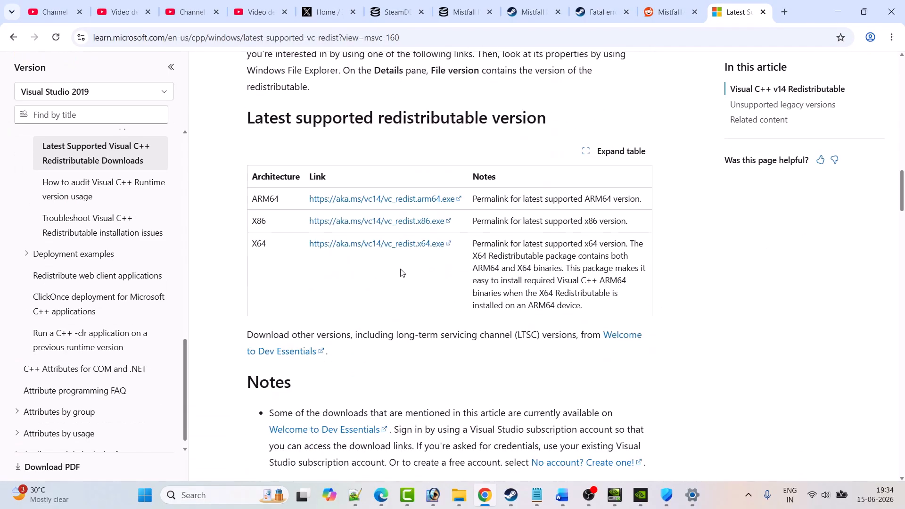
{"action": "left_click", "coordinate": [364, 243]}
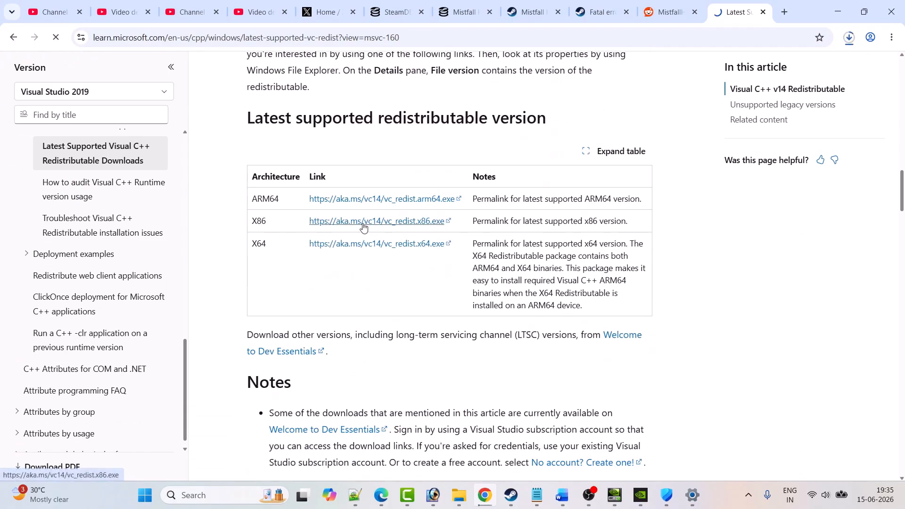
{"action": "left_click", "coordinate": [364, 228]}
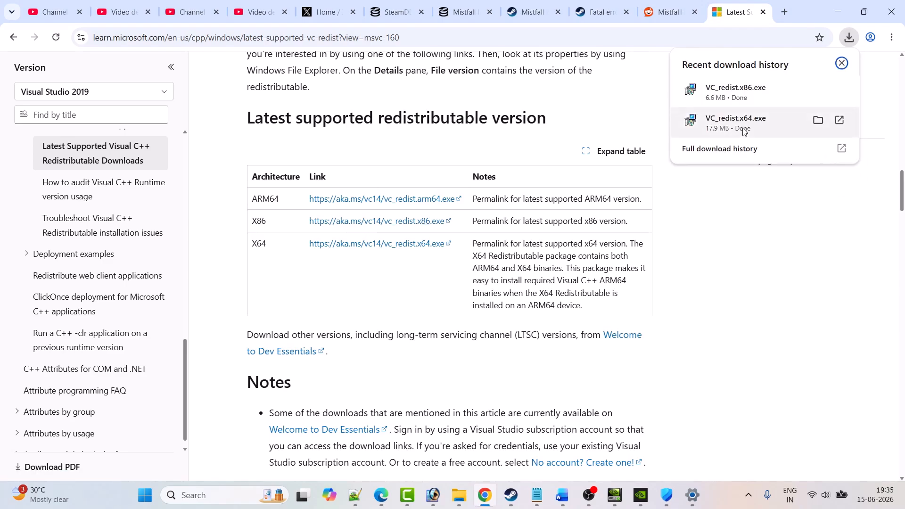
Step: Run the downloaded VC_redist.x64.exe and VC_redist.x86.exe in turn, closing each setup window without repairing or uninstalling
{"action": "left_click", "coordinate": [747, 123]}
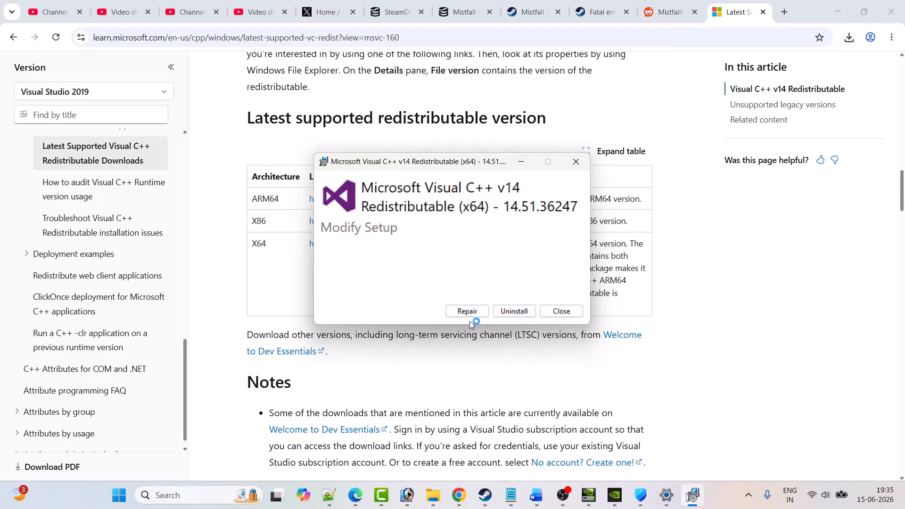
{"action": "left_click", "coordinate": [575, 162]}
{"action": "left_click", "coordinate": [747, 93]}
{"action": "left_click", "coordinate": [561, 312]}
Step: Bring up the power options for restarting the PC, dismiss them and switch to Steam
{"action": "key", "text": "super"}
{"action": "left_click", "coordinate": [599, 455]}
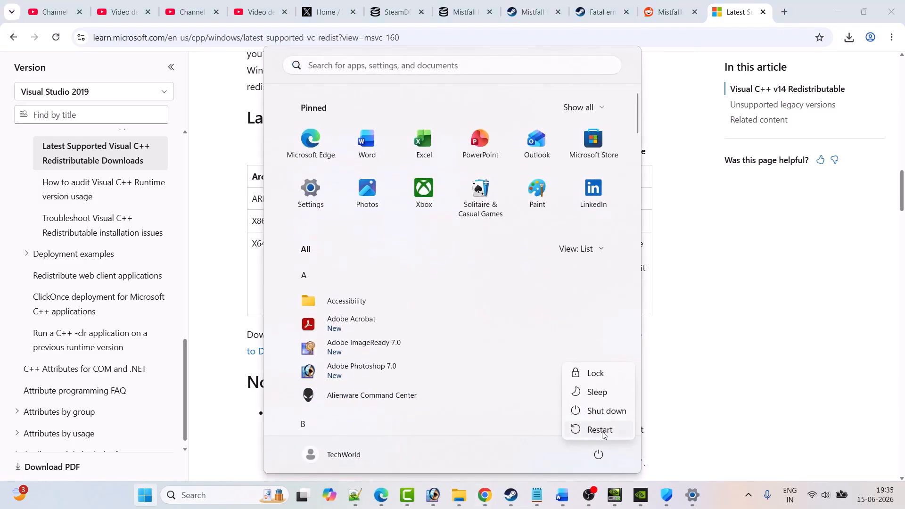
{"action": "left_click", "coordinate": [741, 412]}
{"action": "left_click", "coordinate": [511, 495]}
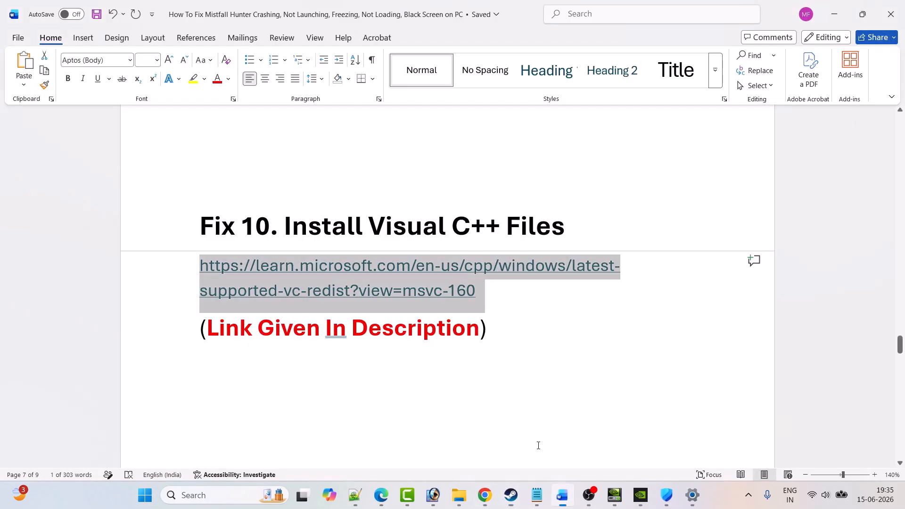
Step: Open the Windows user's profile folder under Users on the C: drive
{"action": "scroll", "coordinate": [537, 445], "scroll_direction": "down", "scroll_amount": 5}
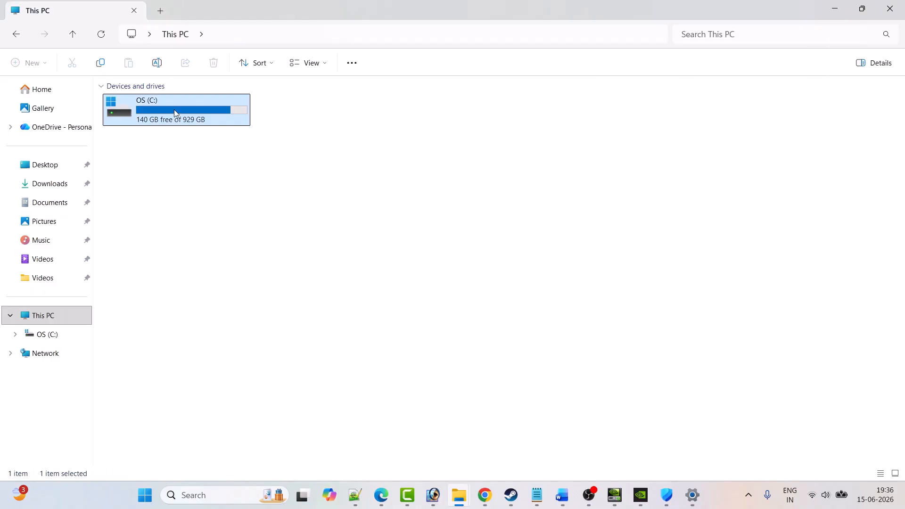
{"action": "double_click", "coordinate": [174, 113]}
{"action": "scroll", "coordinate": [174, 113], "scroll_direction": "down", "scroll_amount": 3}
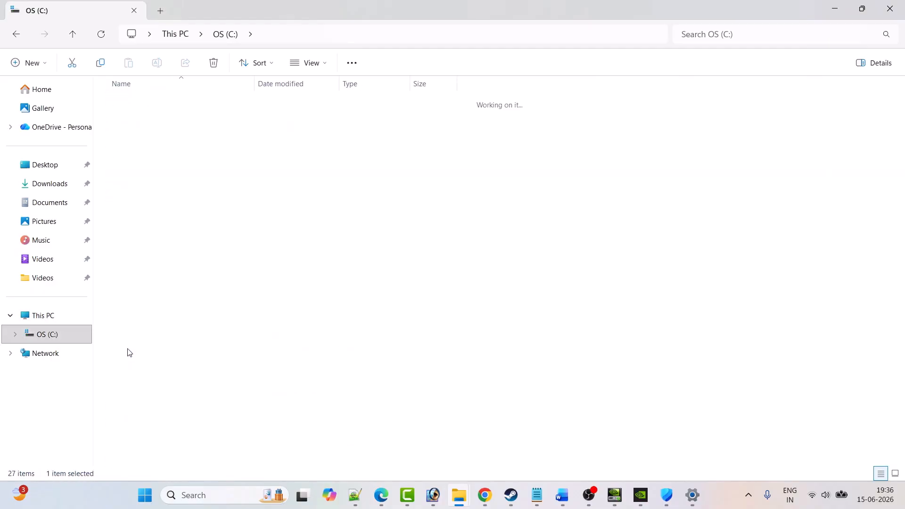
{"action": "double_click", "coordinate": [129, 352]}
{"action": "double_click", "coordinate": [147, 139]}
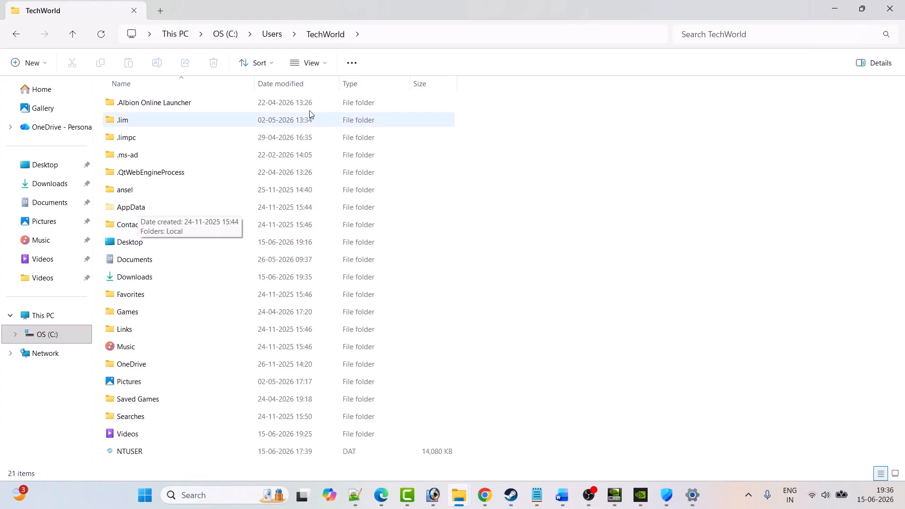
Step: Check the Hidden items display option and go into AppData\Local
{"action": "left_click", "coordinate": [311, 63]}
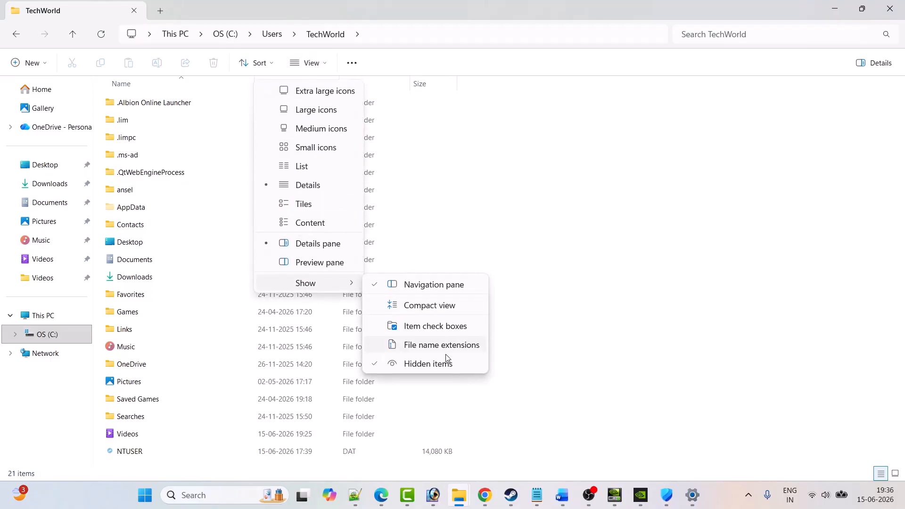
{"action": "left_click", "coordinate": [648, 334]}
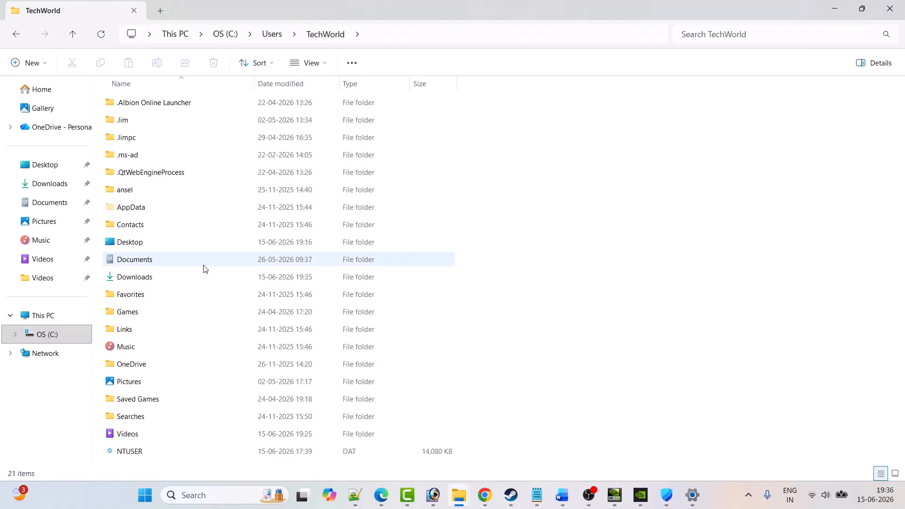
{"action": "double_click", "coordinate": [142, 209]}
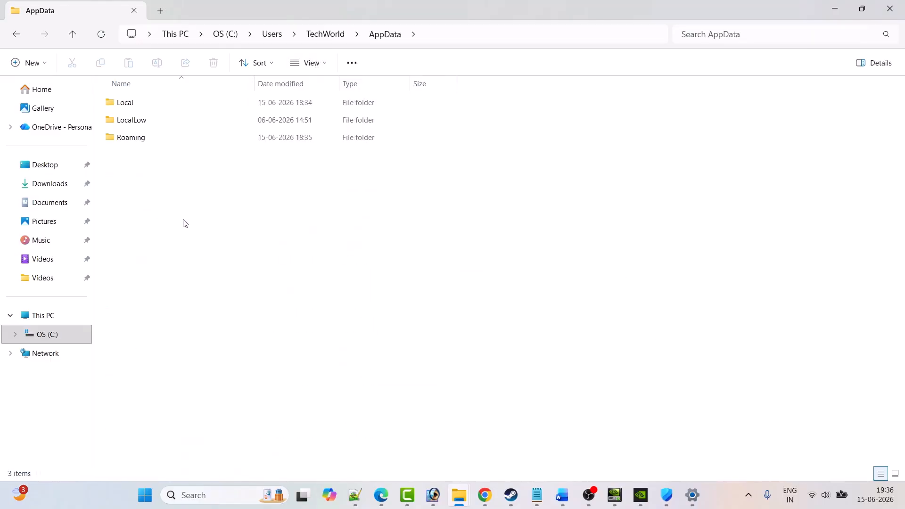
{"action": "double_click", "coordinate": [141, 102]}
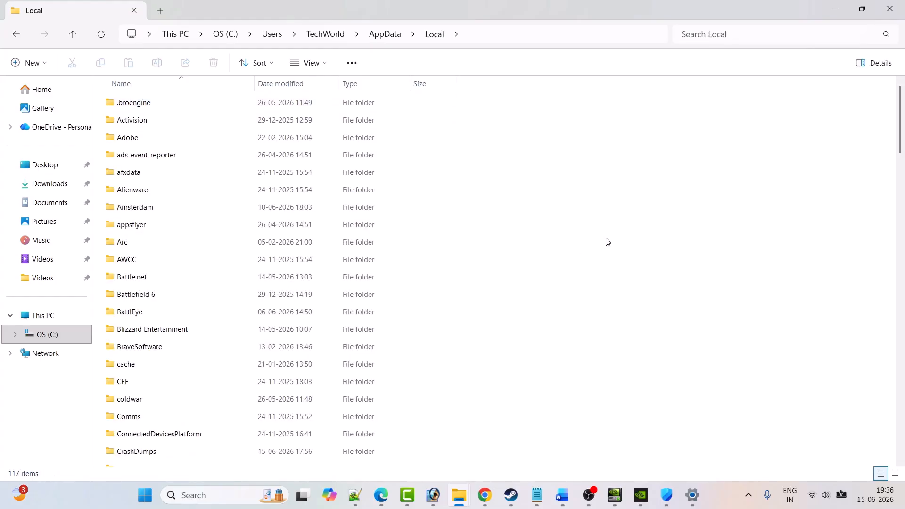
Step: Look inside the MistfallHunter folder in AppData\Local, return to Local and copy that folder
{"action": "key", "text": "m"}
{"action": "key", "text": "m"}
{"action": "key", "text": "m"}
{"action": "key", "text": "m"}
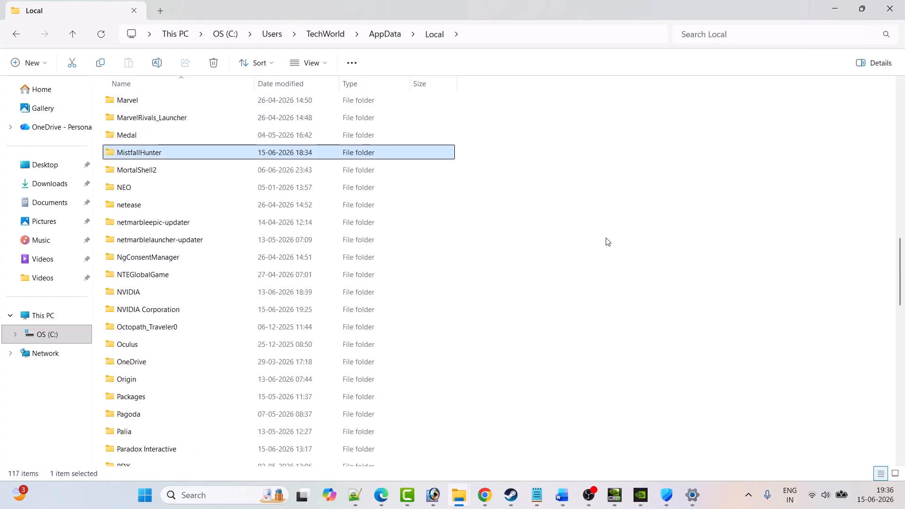
{"action": "double_click", "coordinate": [184, 156]}
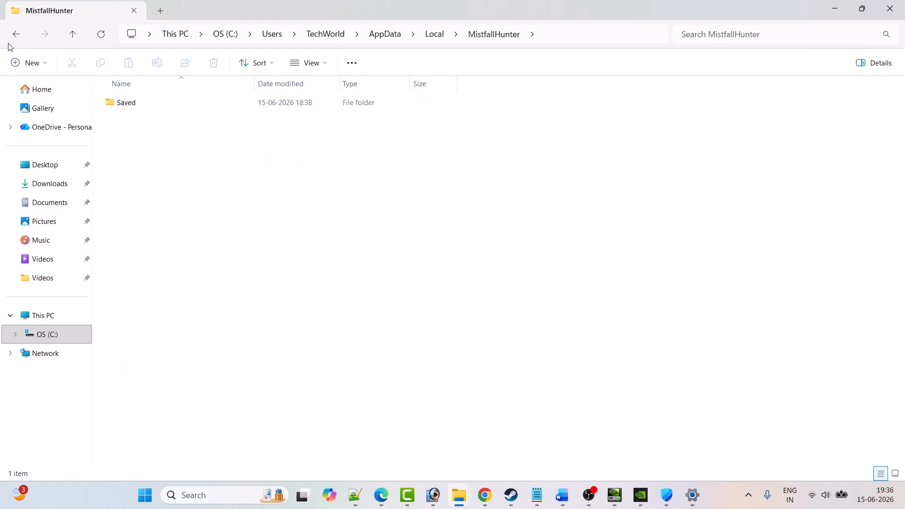
{"action": "key", "text": "alt+Left"}
{"action": "scroll", "coordinate": [172, 358], "scroll_direction": "down", "scroll_amount": 2}
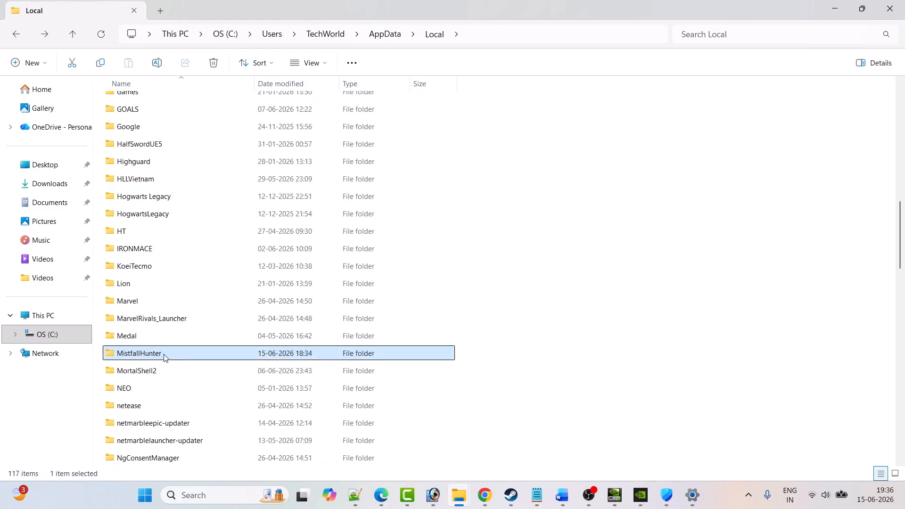
{"action": "right_click", "coordinate": [166, 358]}
{"action": "left_click", "coordinate": [223, 370]}
Step: Rename the MistfallHunter folder in AppData\Local as MistfallHunter.old
{"action": "right_click", "coordinate": [178, 358]}
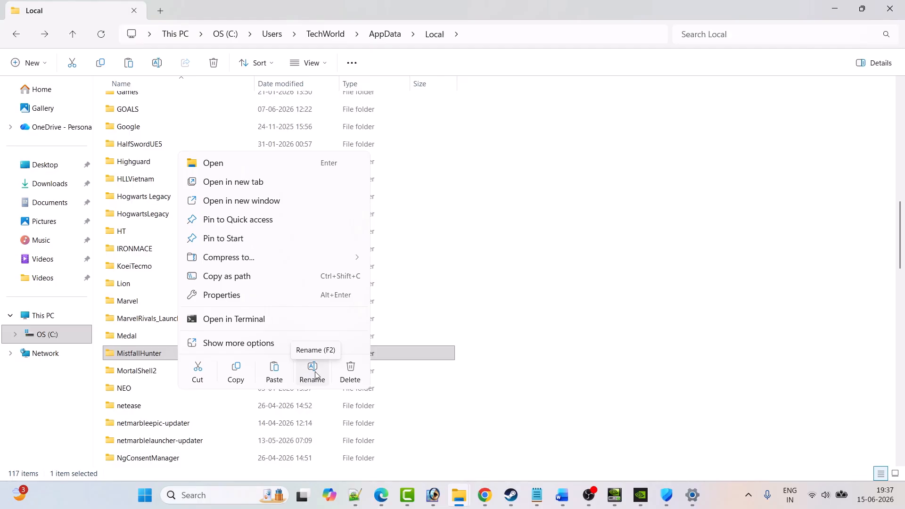
{"action": "left_click", "coordinate": [315, 374]}
{"action": "left_click", "coordinate": [172, 352]}
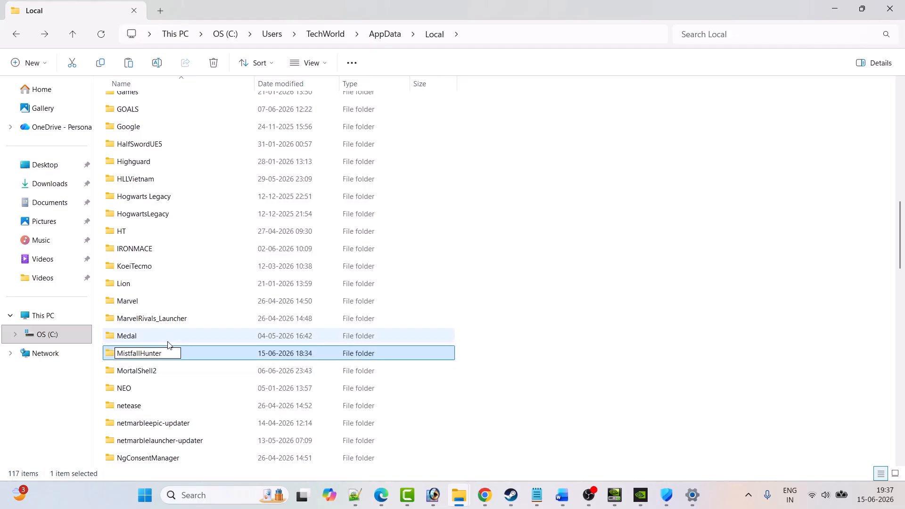
{"action": "type", "text": ".old"}
{"action": "left_click", "coordinate": [437, 404]}
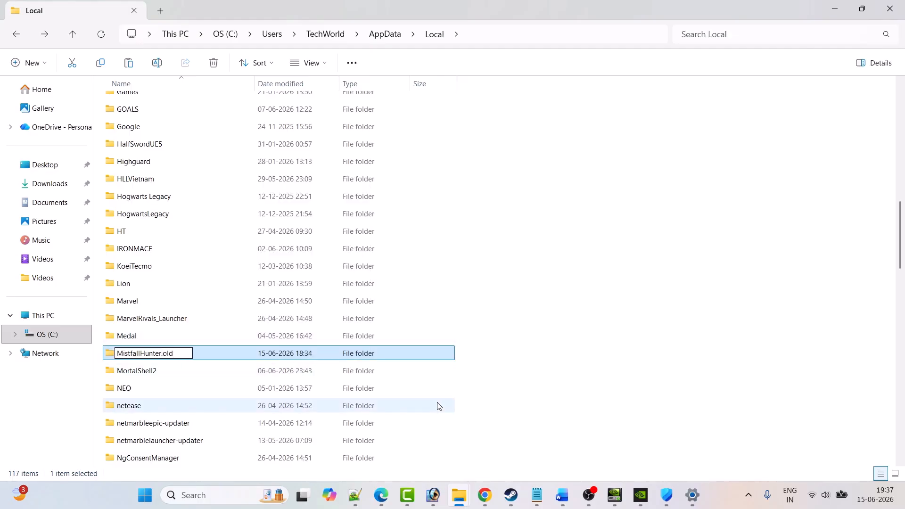
Step: Delete the MistfallHunter.old folder and switch to Steam
{"action": "left_click", "coordinate": [188, 359]}
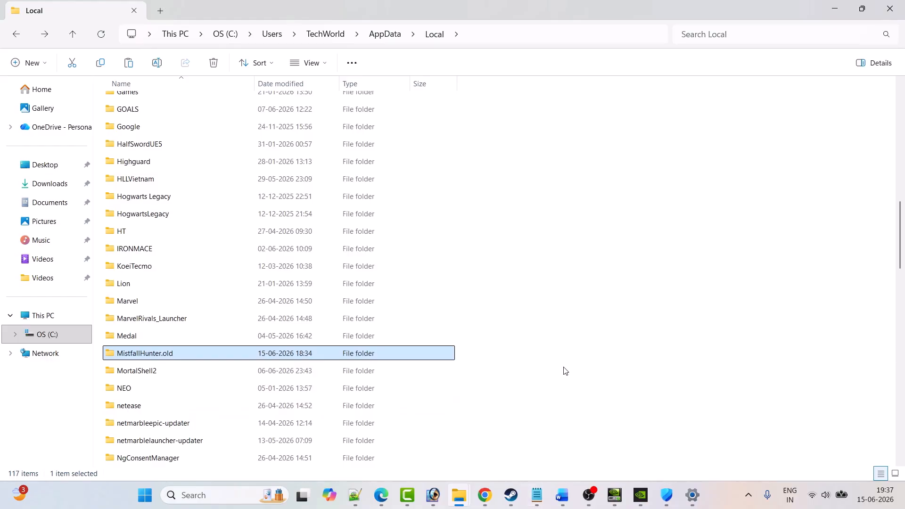
{"action": "right_click", "coordinate": [175, 357]}
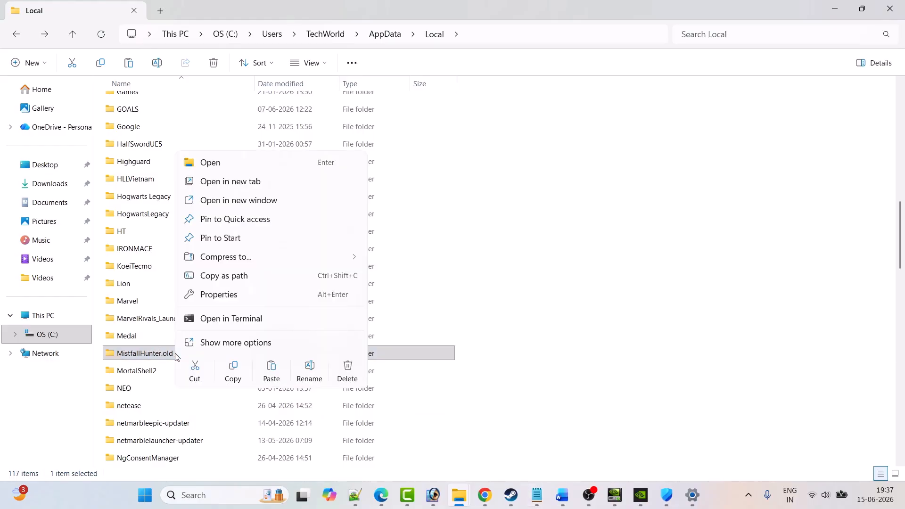
{"action": "left_click", "coordinate": [347, 375]}
{"action": "left_click", "coordinate": [511, 495]}
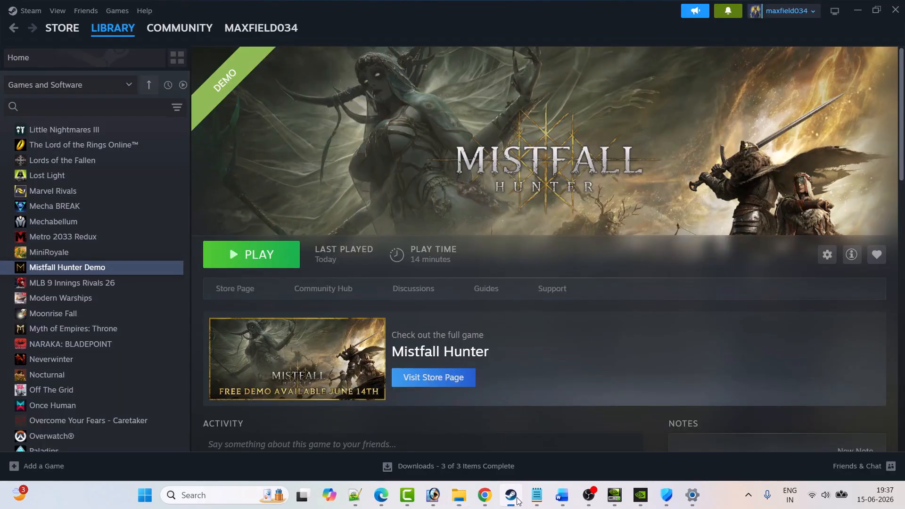
Step: Check Fix 12 in the Word guide and return to the Steam library
{"action": "left_click", "coordinate": [562, 495]}
{"action": "scroll", "coordinate": [487, 340], "scroll_direction": "down", "scroll_amount": 5}
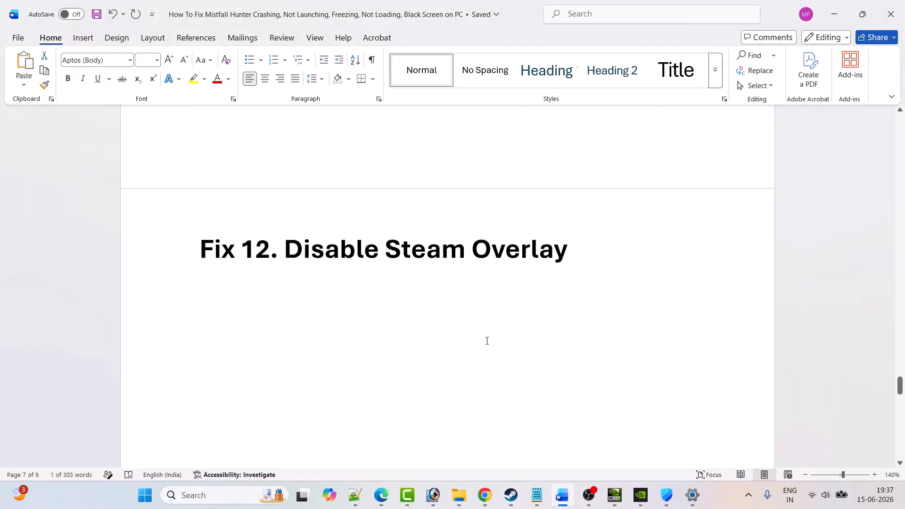
{"action": "left_click", "coordinate": [511, 495]}
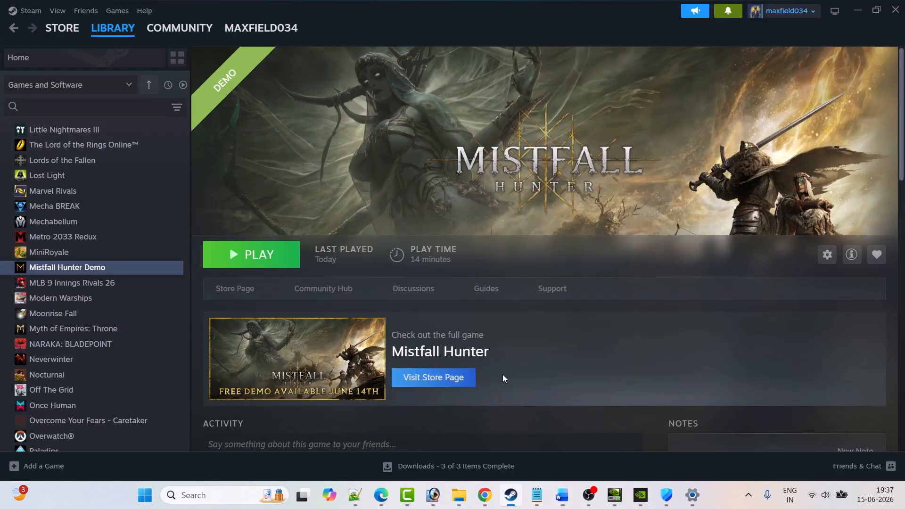
Step: Turn off the in-game Steam Overlay in the Mistfall Hunter Demo properties and close them
{"action": "right_click", "coordinate": [97, 269]}
{"action": "left_click", "coordinate": [134, 358]}
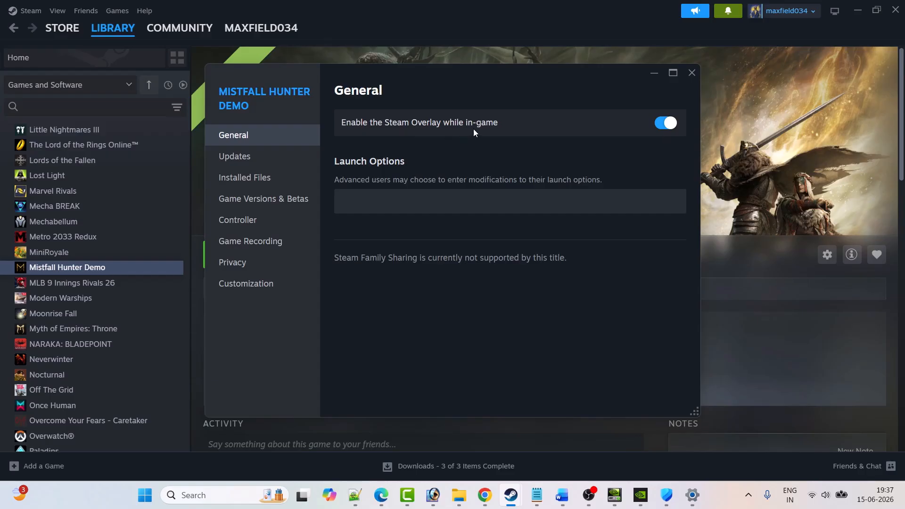
{"action": "left_click", "coordinate": [666, 123]}
{"action": "left_click", "coordinate": [691, 73]}
Step: Turn the in-game Steam Overlay back on in the Mistfall Hunter Demo properties and close them
{"action": "right_click", "coordinate": [119, 267]}
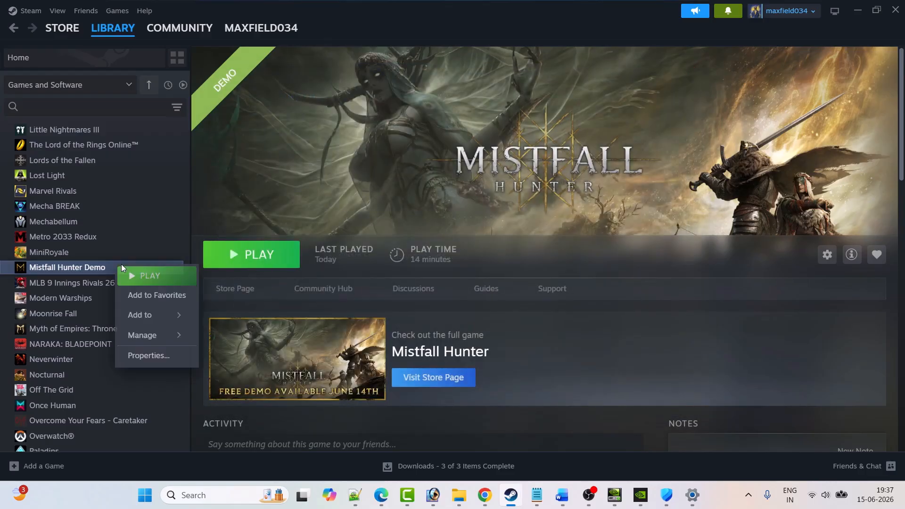
{"action": "left_click", "coordinate": [175, 355]}
{"action": "left_click", "coordinate": [665, 124]}
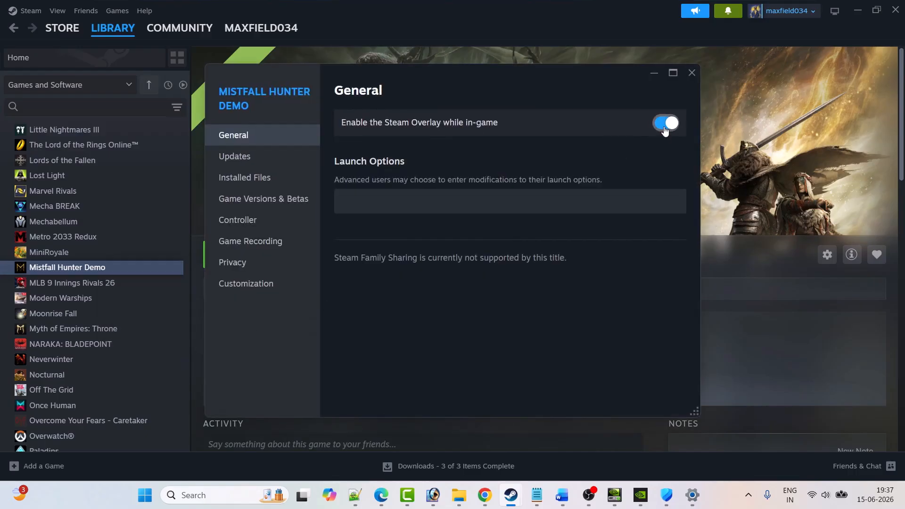
{"action": "left_click", "coordinate": [695, 77]}
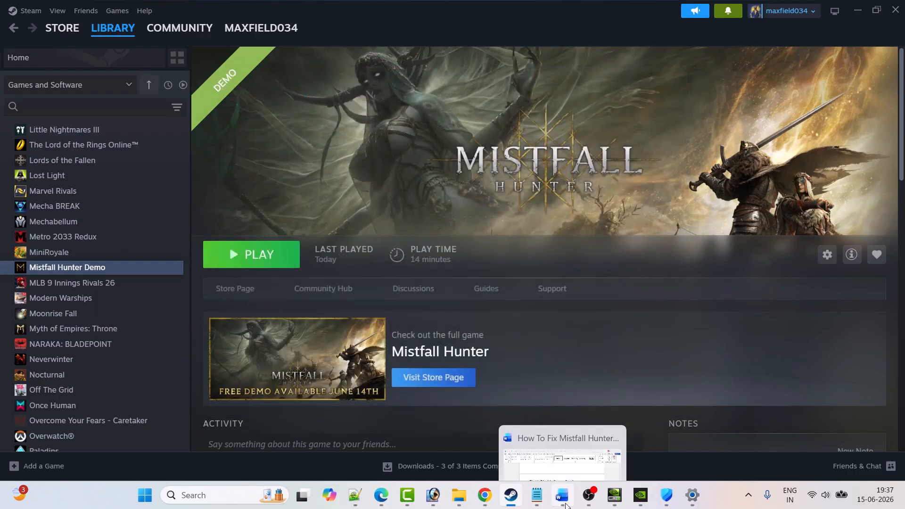
Step: Check Fix 13 in the Word guide and launch Mistfall Hunter Demo from the Steam library
{"action": "left_click", "coordinate": [562, 495]}
{"action": "scroll", "coordinate": [382, 281], "scroll_direction": "down", "scroll_amount": 6}
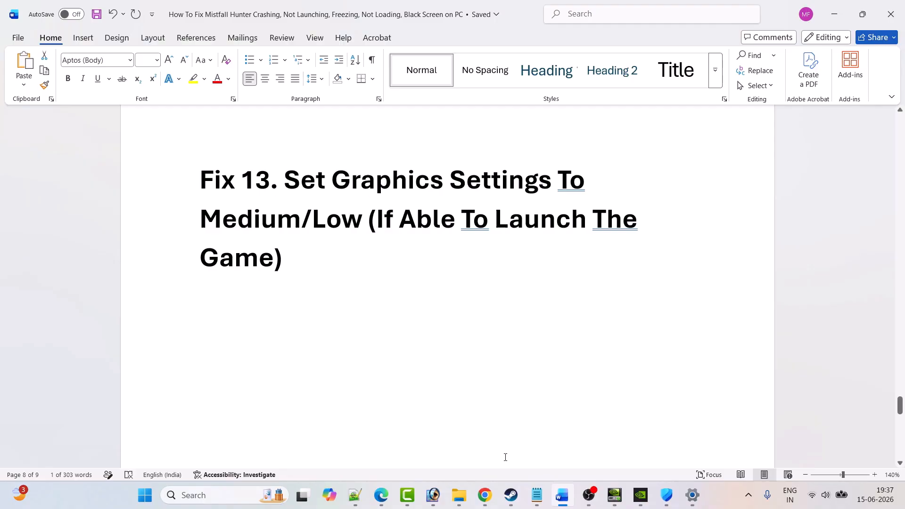
{"action": "left_click", "coordinate": [511, 495]}
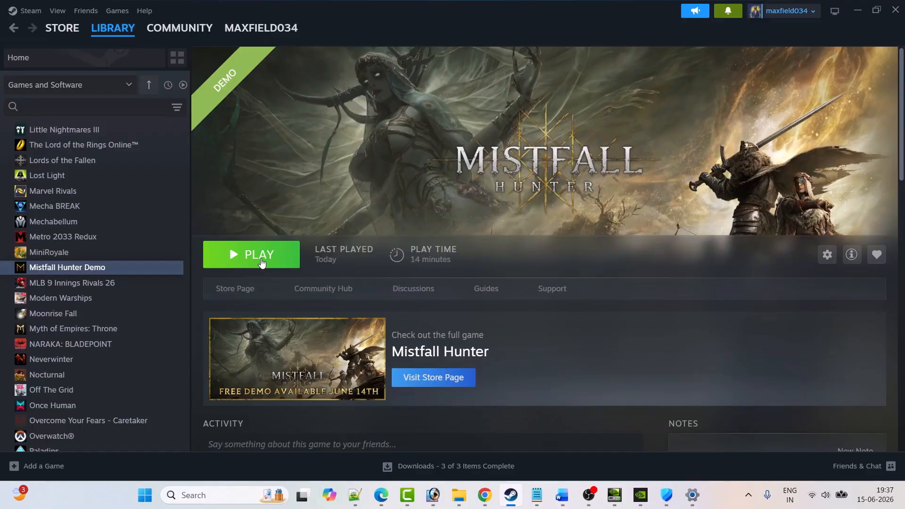
{"action": "left_click", "coordinate": [263, 263]}
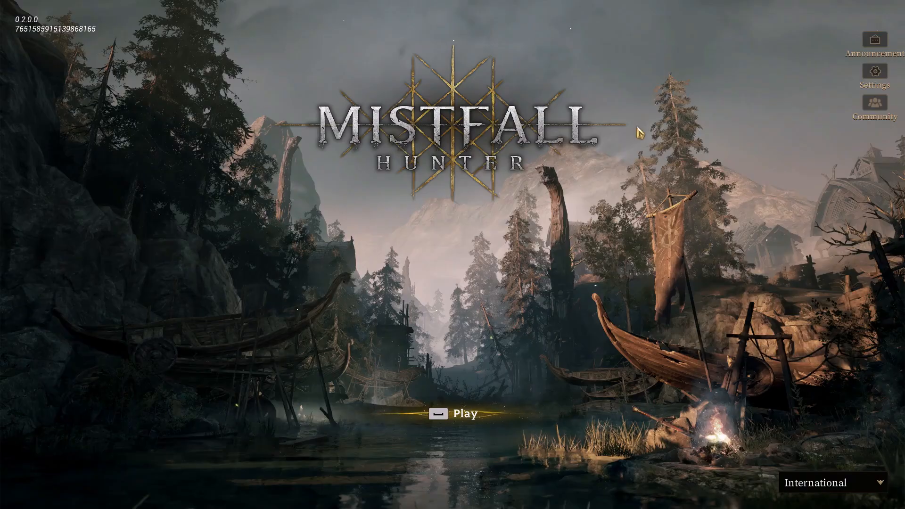
Step: In the game's video settings, set the Frame Rate Limit to 60 and the Overall Quality Preset to Moderate
{"action": "left_click", "coordinate": [873, 73]}
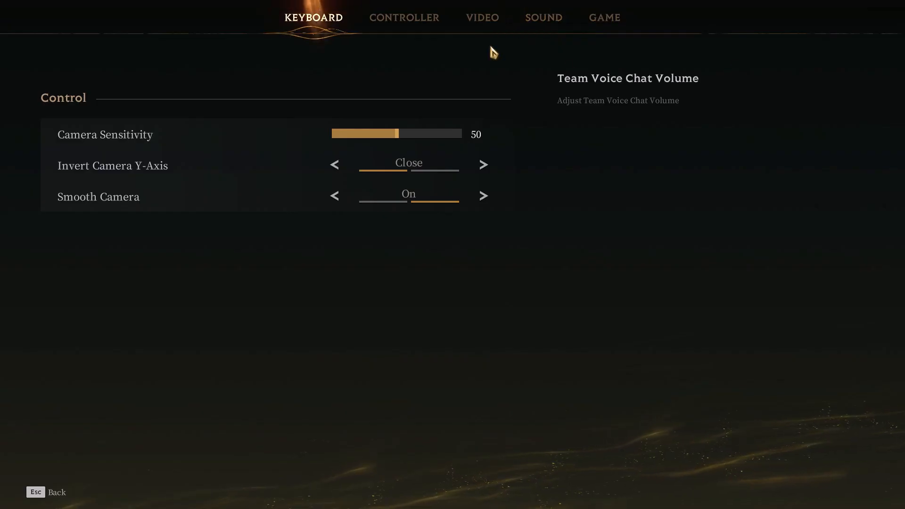
{"action": "left_click", "coordinate": [483, 19]}
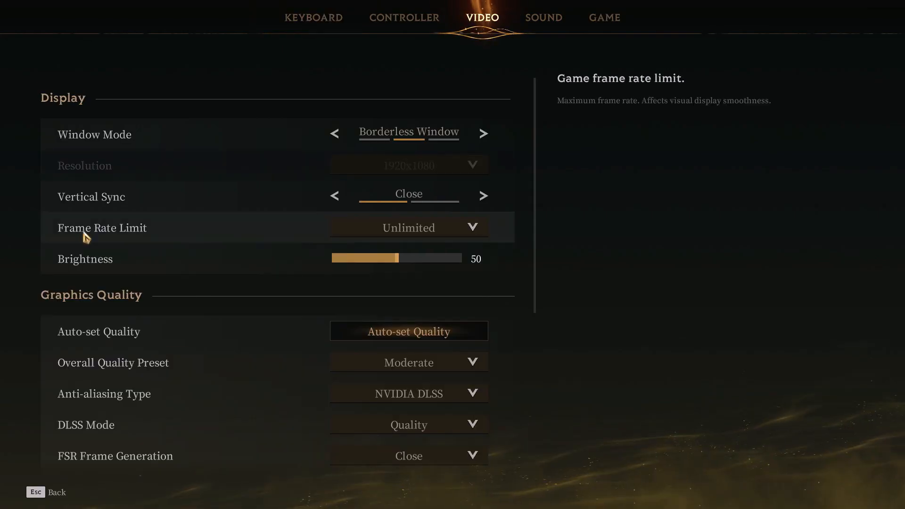
{"action": "left_click", "coordinate": [431, 236]}
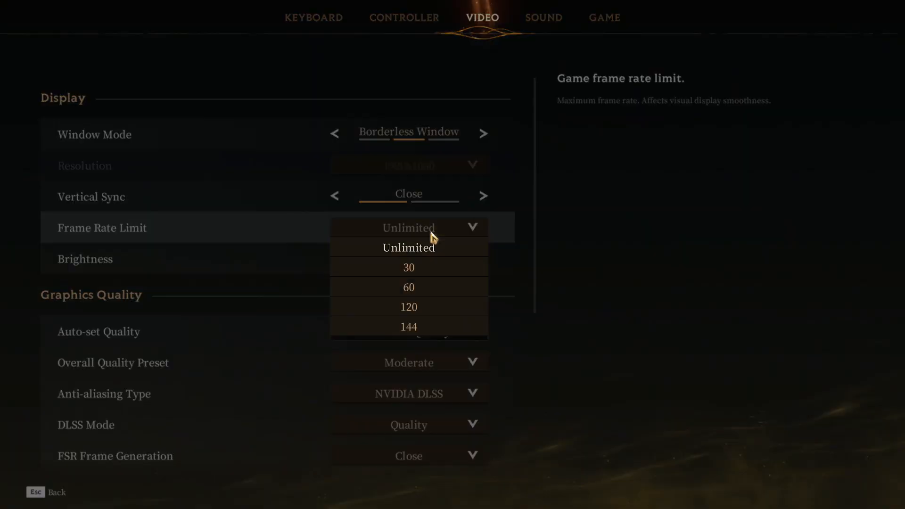
{"action": "left_click", "coordinate": [419, 291]}
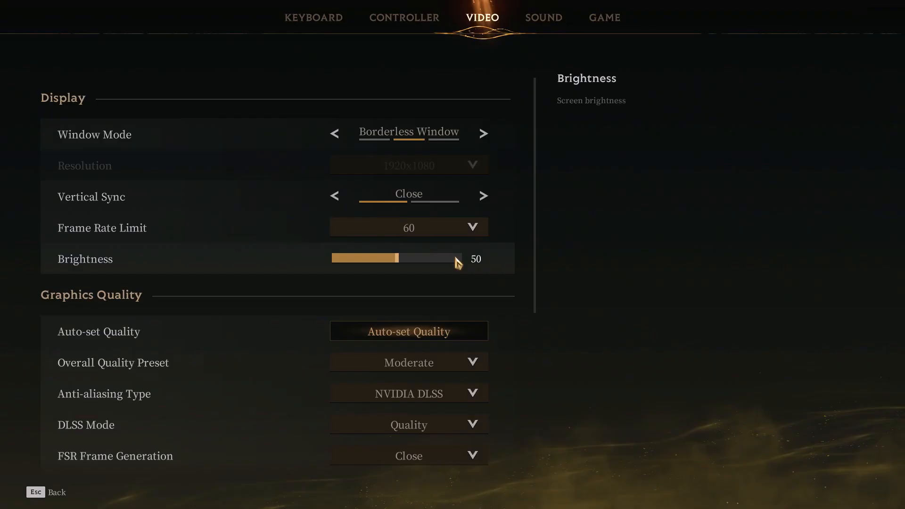
{"action": "left_click", "coordinate": [472, 235]}
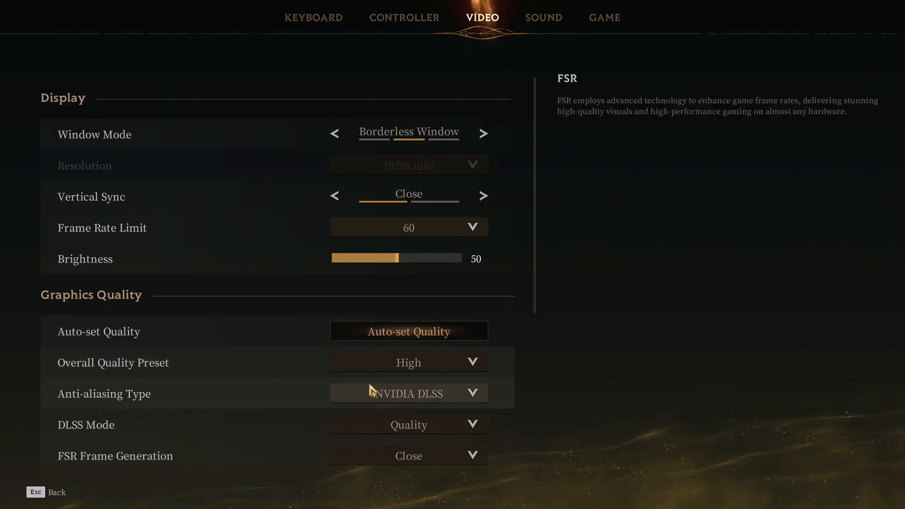
{"action": "left_click", "coordinate": [432, 363]}
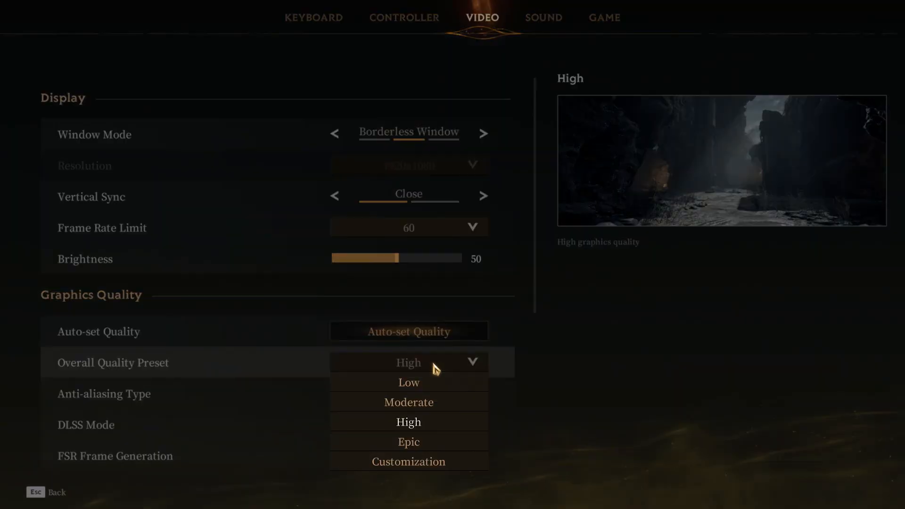
{"action": "left_click", "coordinate": [421, 403]}
Step: Examine the remaining graphics quality options, from DLSS Mode through Use GPU Crash Debugging, and leave the game settings
{"action": "scroll", "coordinate": [234, 371], "scroll_direction": "down", "scroll_amount": 1}
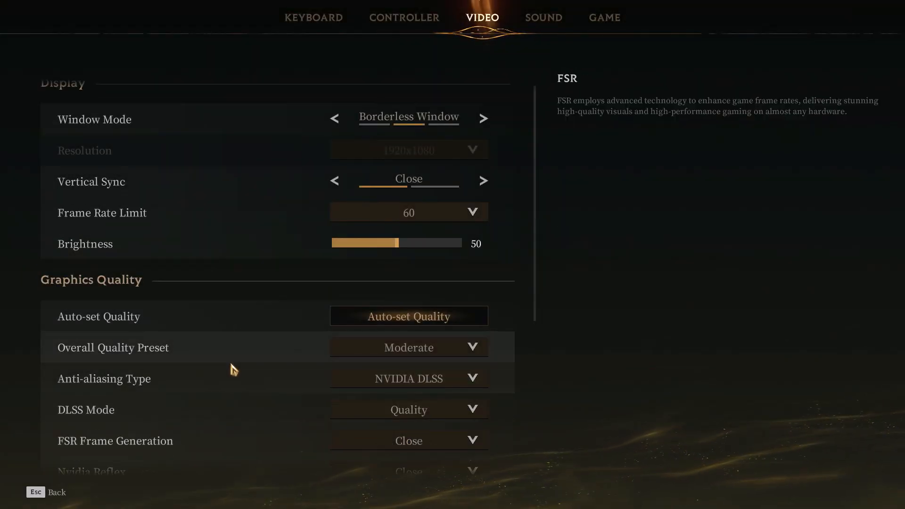
{"action": "scroll", "coordinate": [237, 373], "scroll_direction": "down", "scroll_amount": 1}
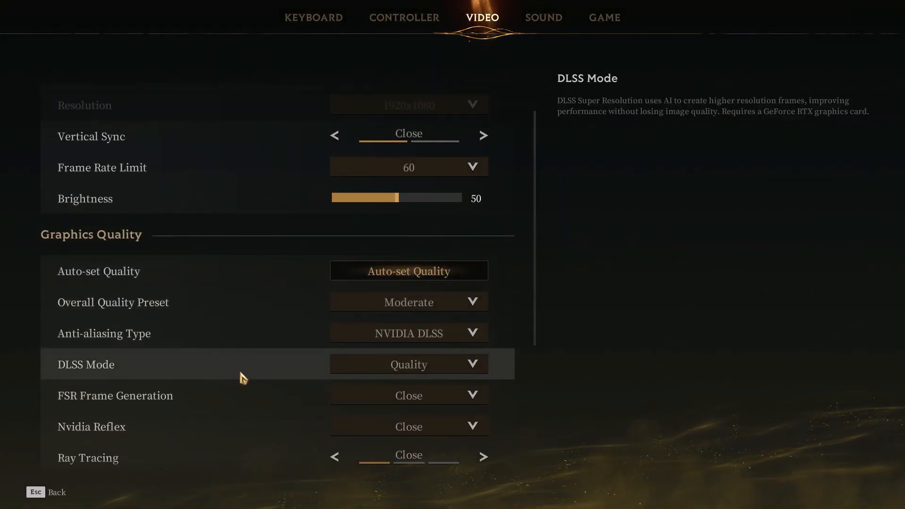
{"action": "left_click", "coordinate": [423, 372]}
{"action": "left_click", "coordinate": [427, 307]}
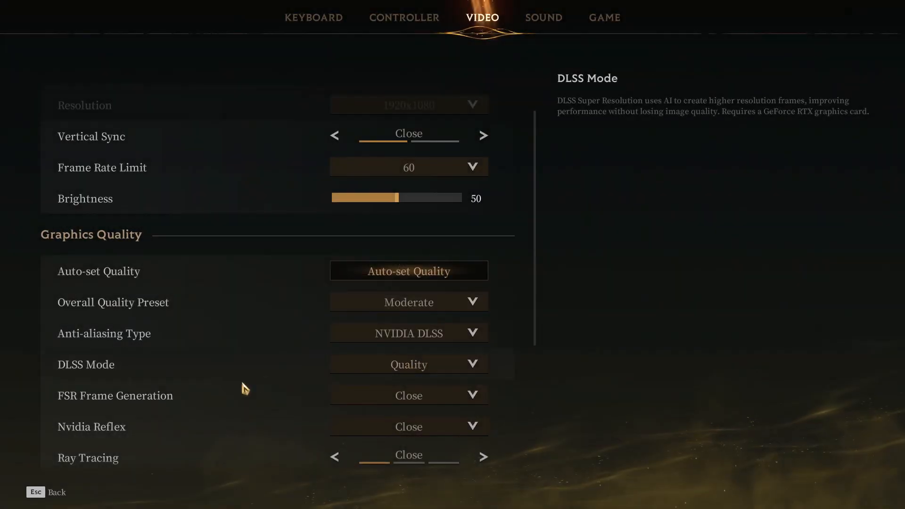
{"action": "scroll", "coordinate": [100, 311], "scroll_direction": "down", "scroll_amount": 5}
{"action": "scroll", "coordinate": [182, 347], "scroll_direction": "down", "scroll_amount": 3}
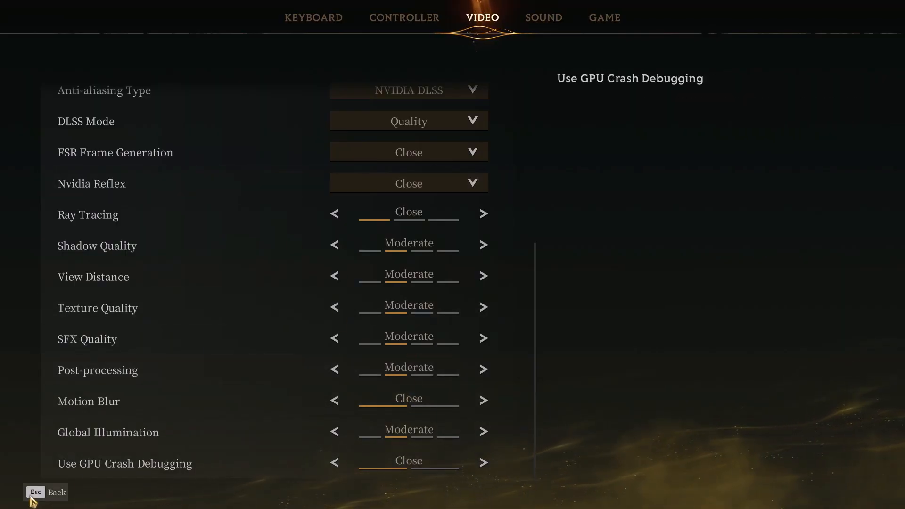
{"action": "left_click", "coordinate": [44, 496]}
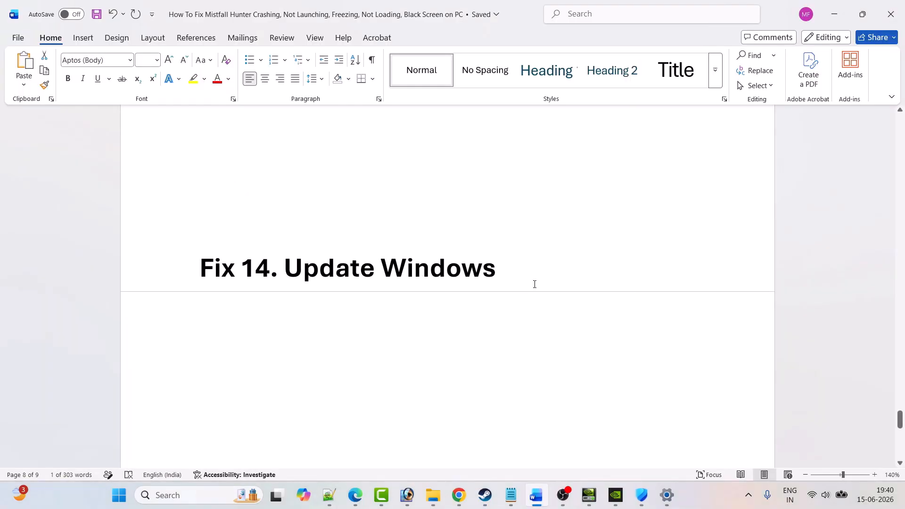
Step: Open Windows Update in the Settings app and check for updates, as Fix 14 suggests
{"action": "left_click", "coordinate": [140, 499]}
{"action": "left_click", "coordinate": [314, 208]}
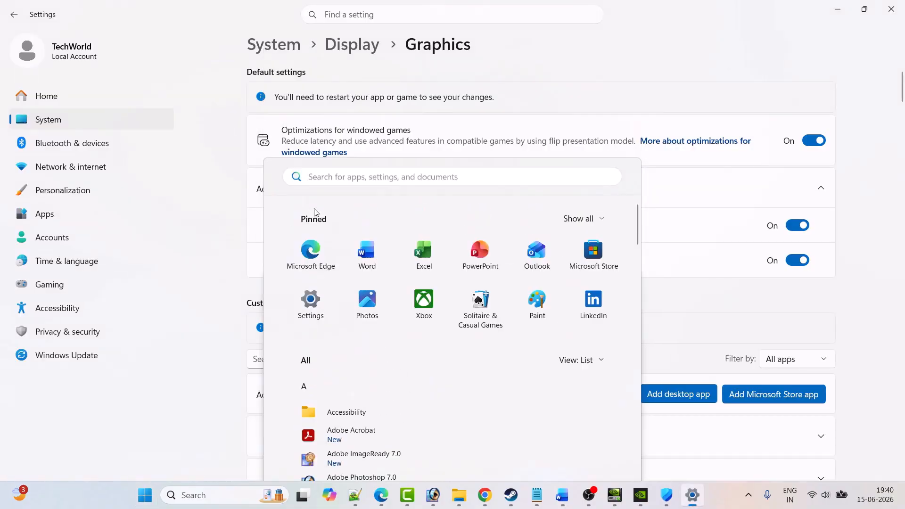
{"action": "left_click", "coordinate": [49, 362]}
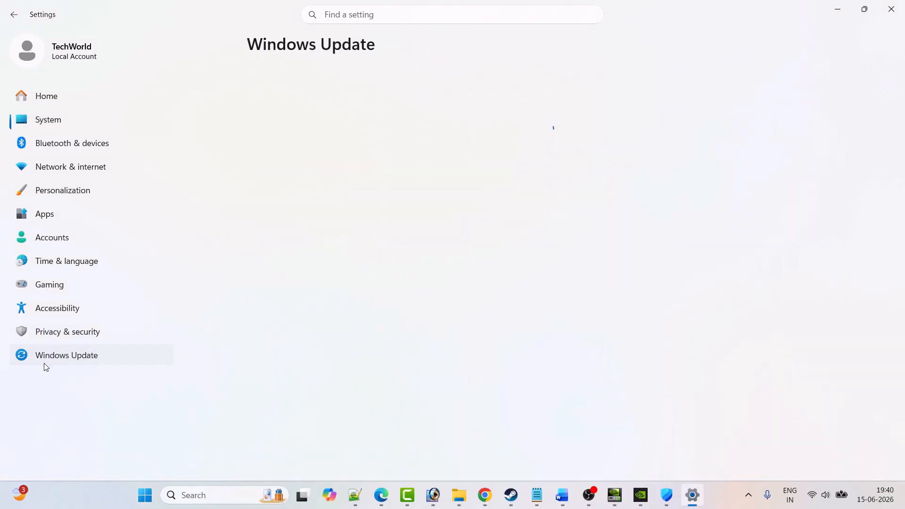
{"action": "left_click", "coordinate": [810, 102]}
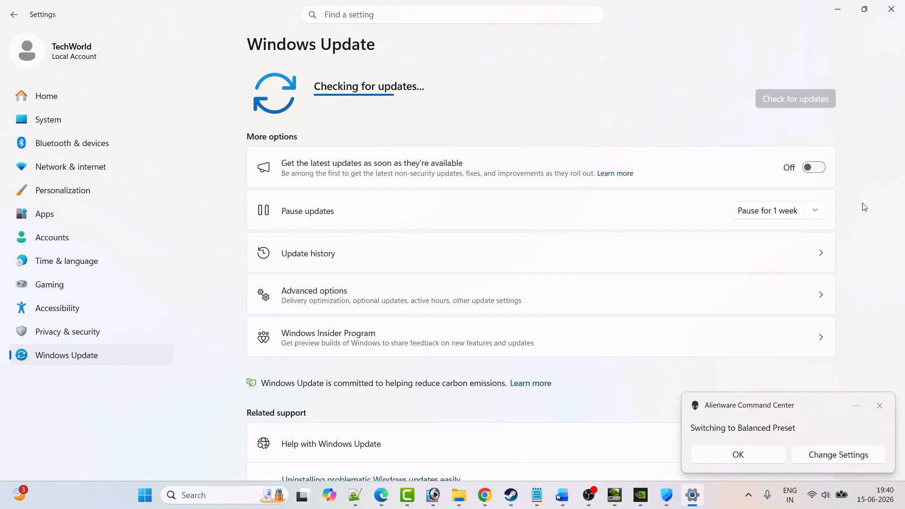
Step: Bring up the PC's power options to show the Restart option
{"action": "left_click", "coordinate": [145, 496]}
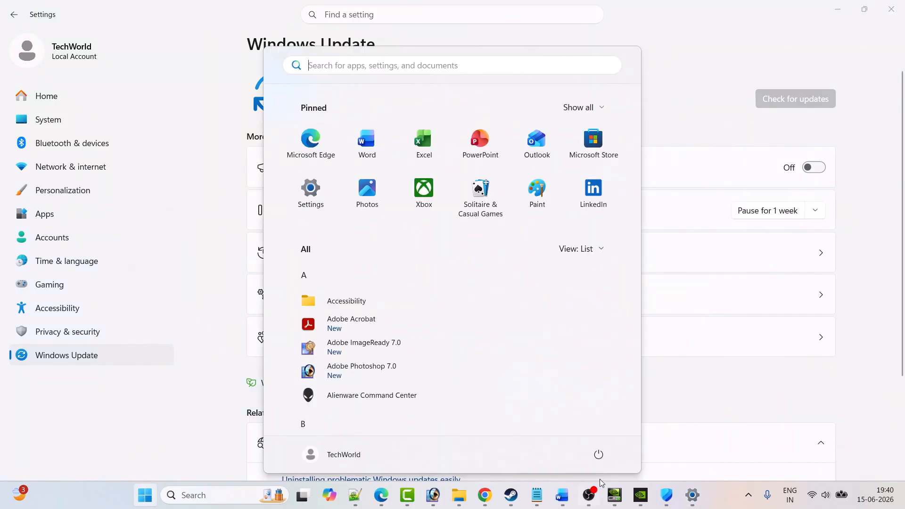
{"action": "left_click", "coordinate": [599, 454]}
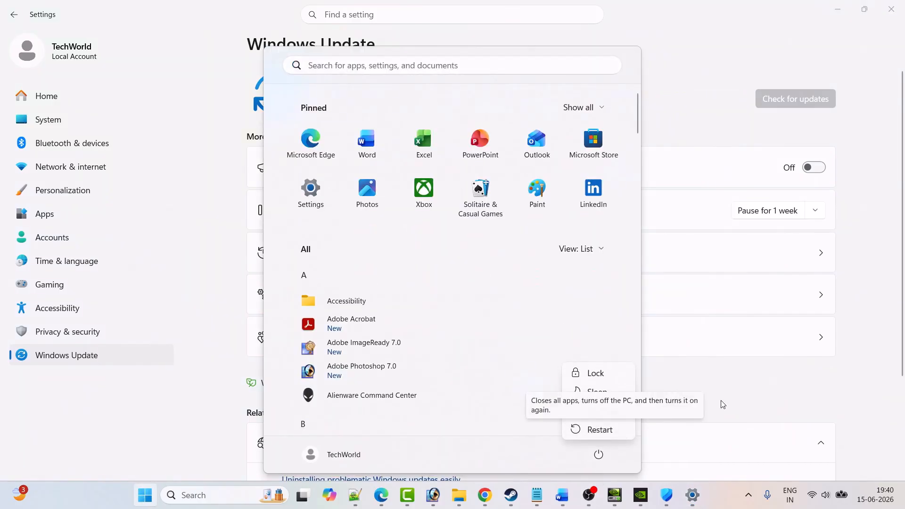
{"action": "left_click", "coordinate": [615, 439]}
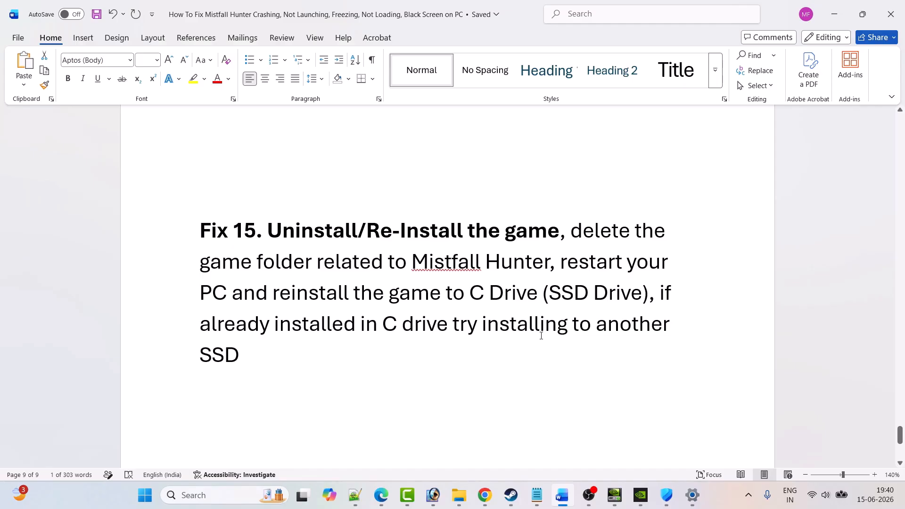
Step: Check Fix 15 in the Word guide and switch to Mistfall Hunter Demo in the Steam library
{"action": "left_click", "coordinate": [511, 495]}
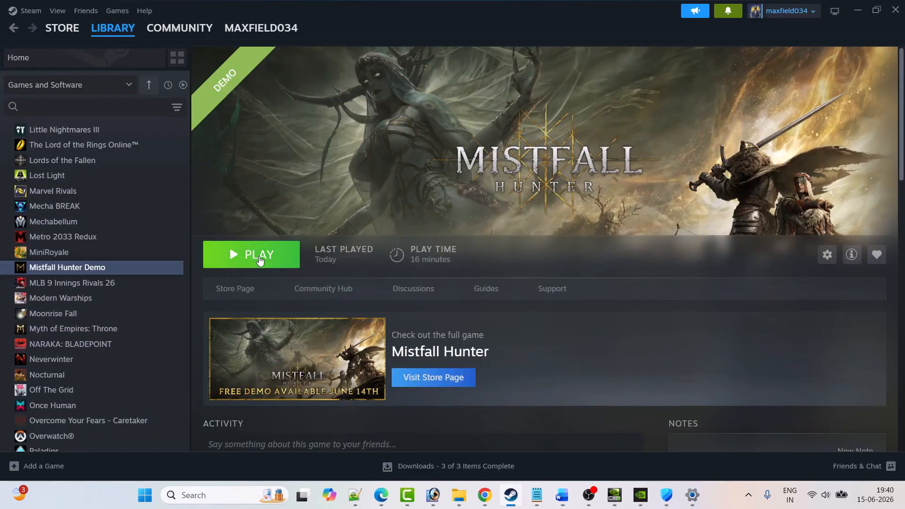